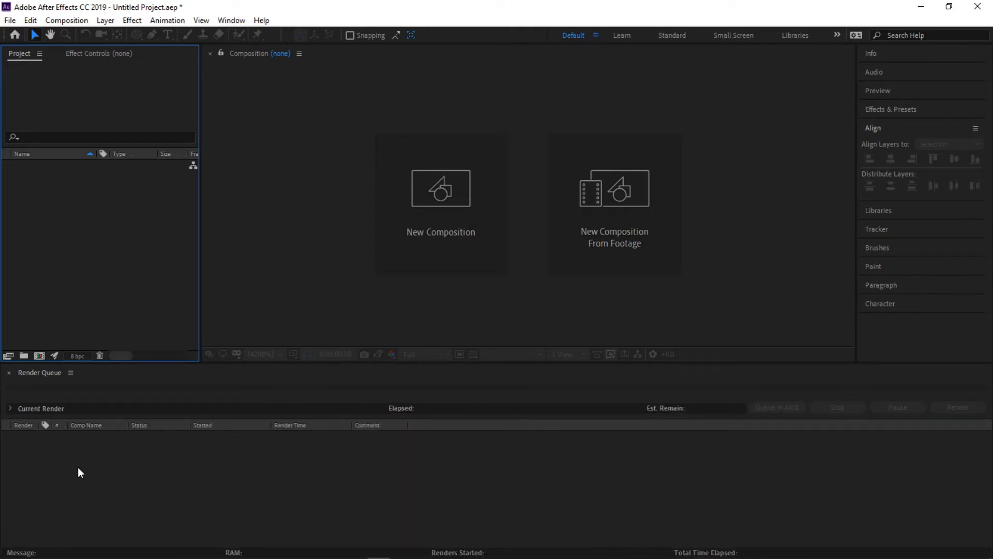
- Create a 1920 x 1080 composition named MAIN at 30 fps, 10 seconds long, with the medium red F25757 background
click(39, 356)
text(MAIN)
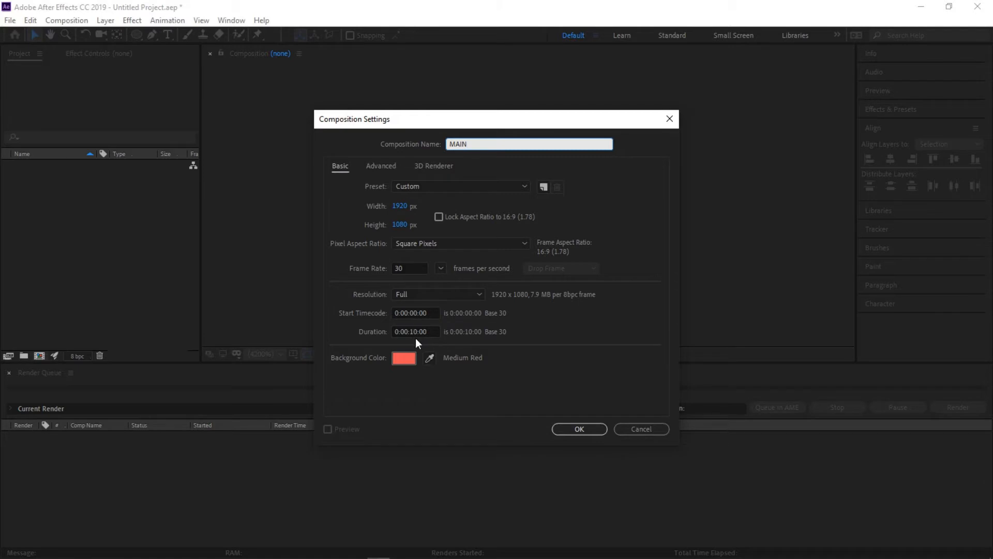
click(399, 360)
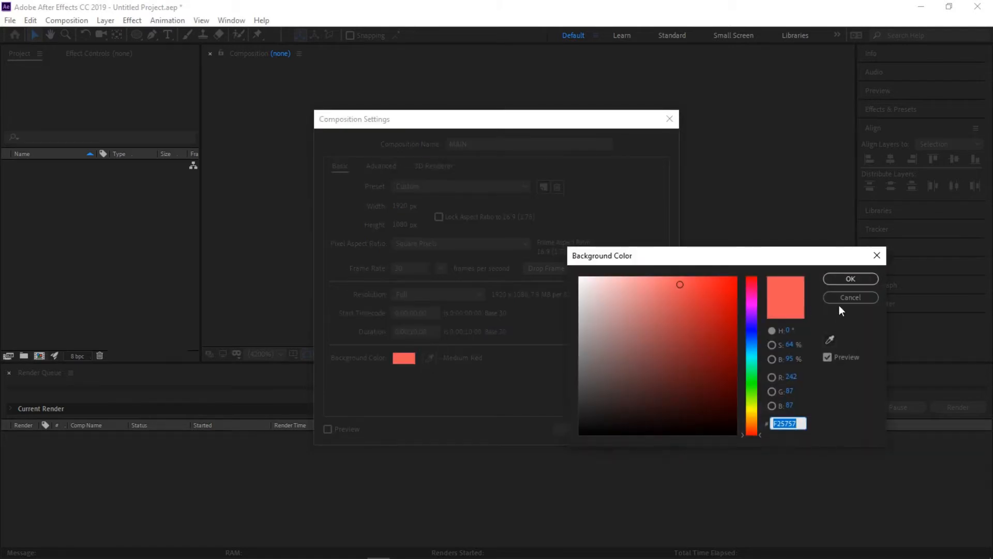
click(841, 281)
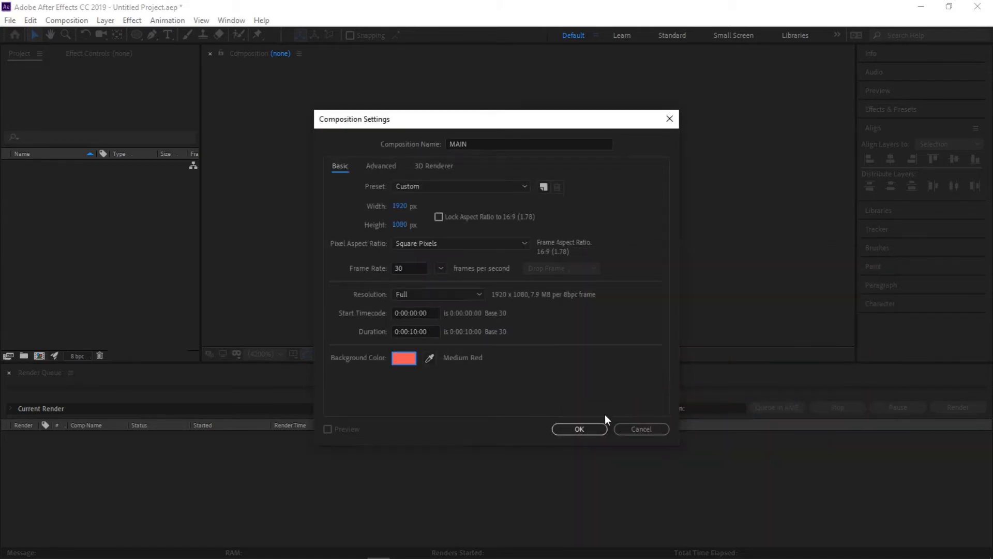
click(579, 429)
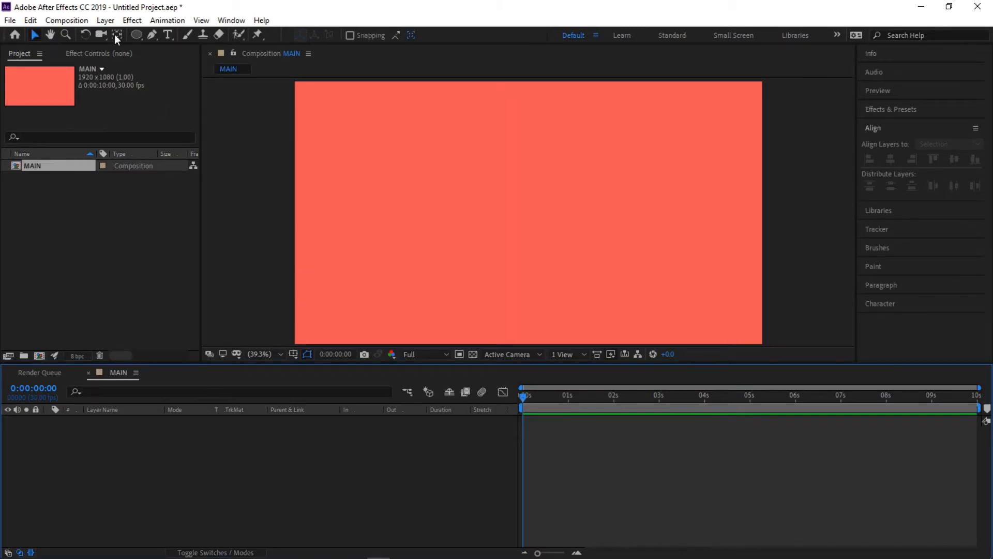
- Draw a small circle near the composition's centre with the Ellipse Tool, using a white FFFFFF fill and no stroke
click(136, 34)
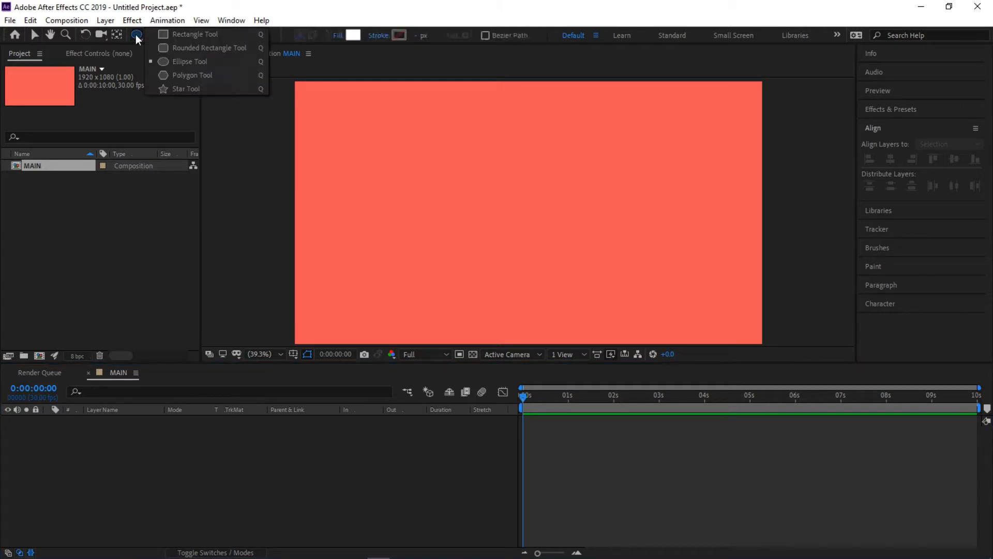
click(187, 61)
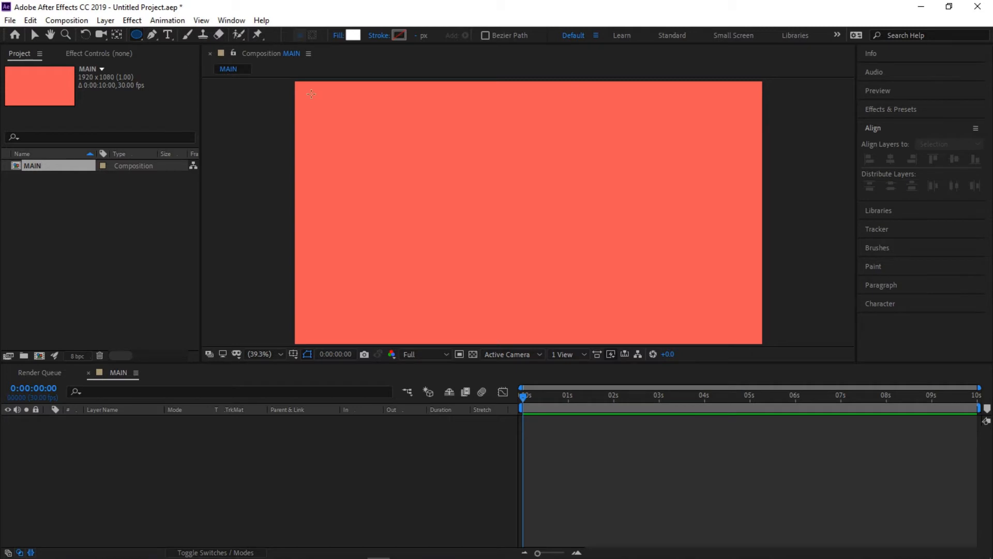
click(352, 36)
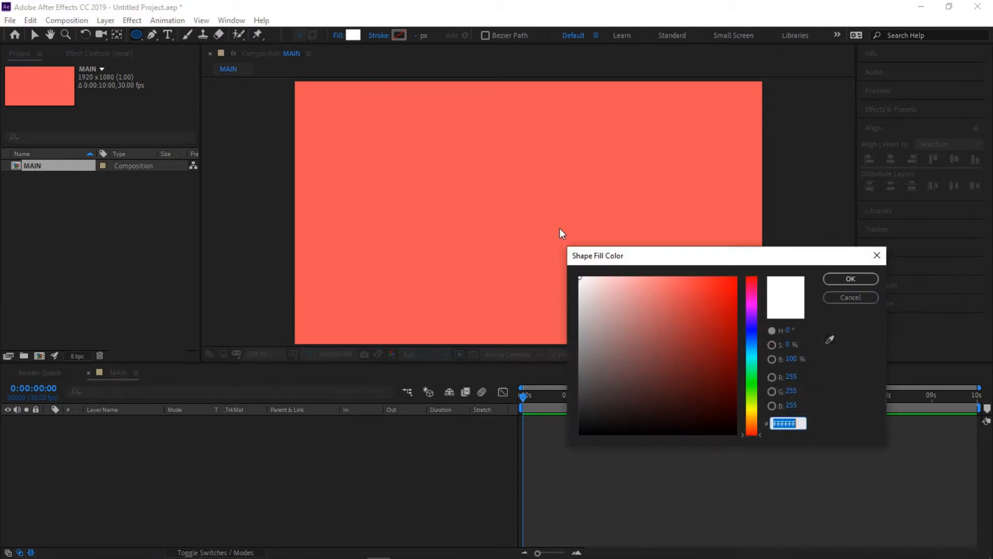
click(845, 280)
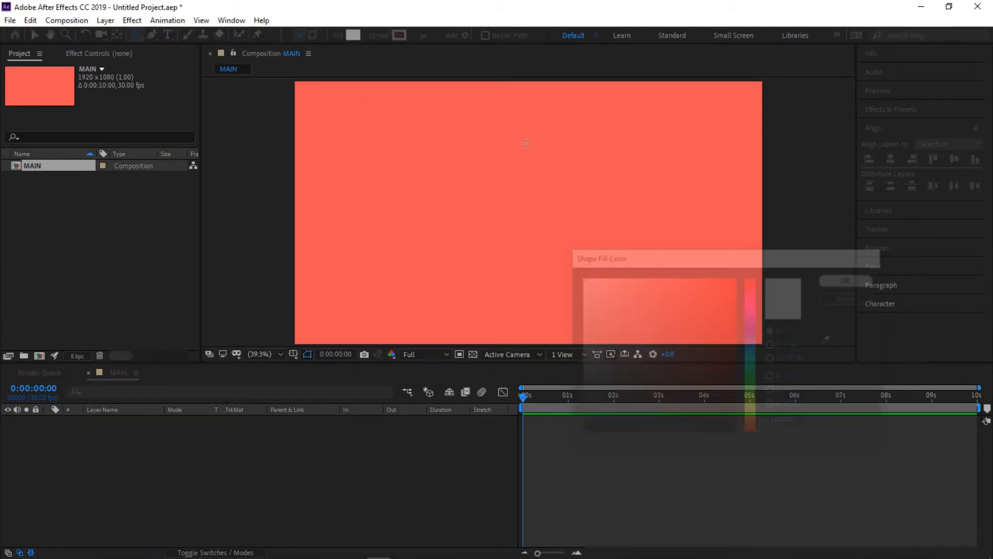
click(378, 35)
click(488, 322)
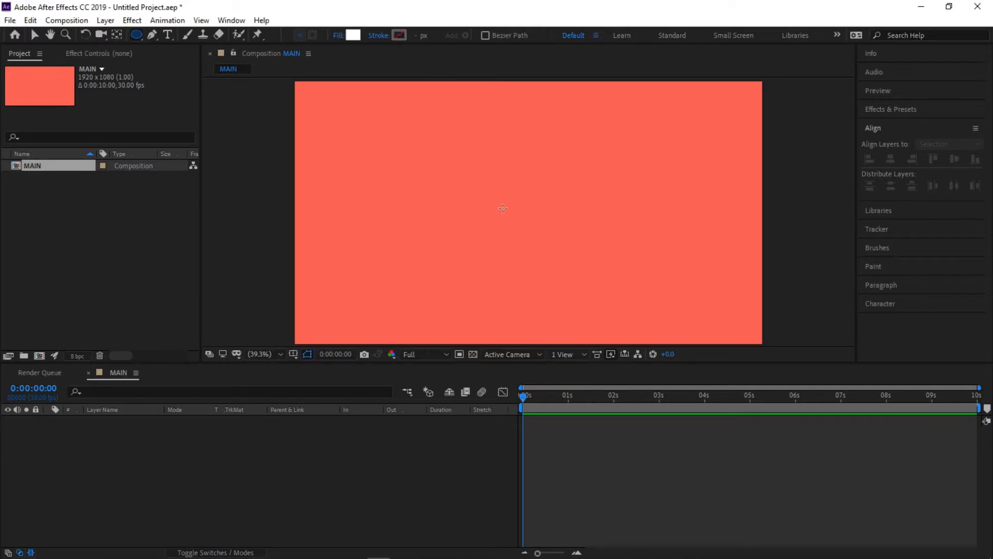
mouse_move(500, 201)
mouse_down()
mouse_move(543, 247)
mouse_move(536, 217)
mouse_move(549, 224)
mouse_move(552, 251)
mouse_move(562, 222)
mouse_move(558, 243)
mouse_move(549, 207)
mouse_move(561, 228)
mouse_move(549, 227)
mouse_up()
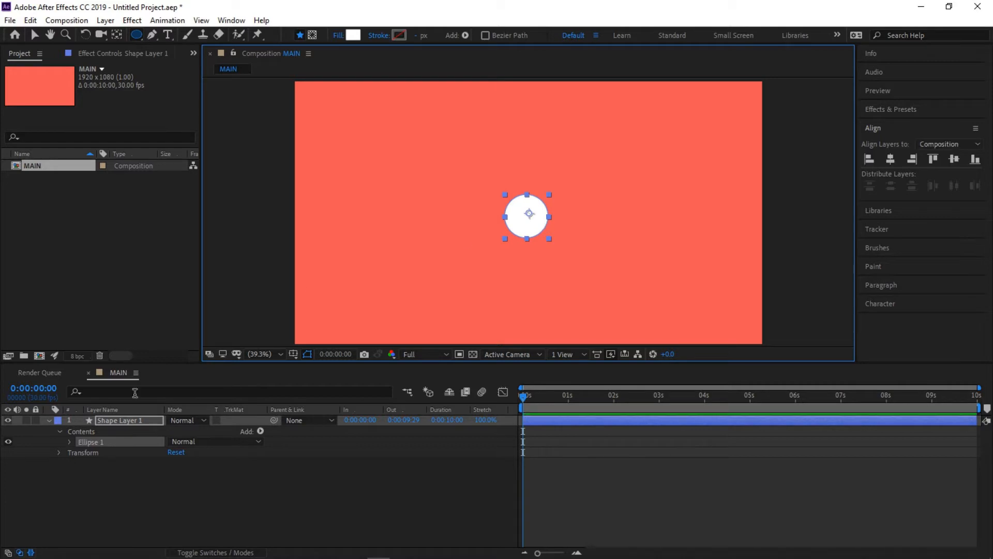
- Center the circle layer's anchor point in its content, then align the layer horizontally and vertically to the centre of the composition
click(124, 421)
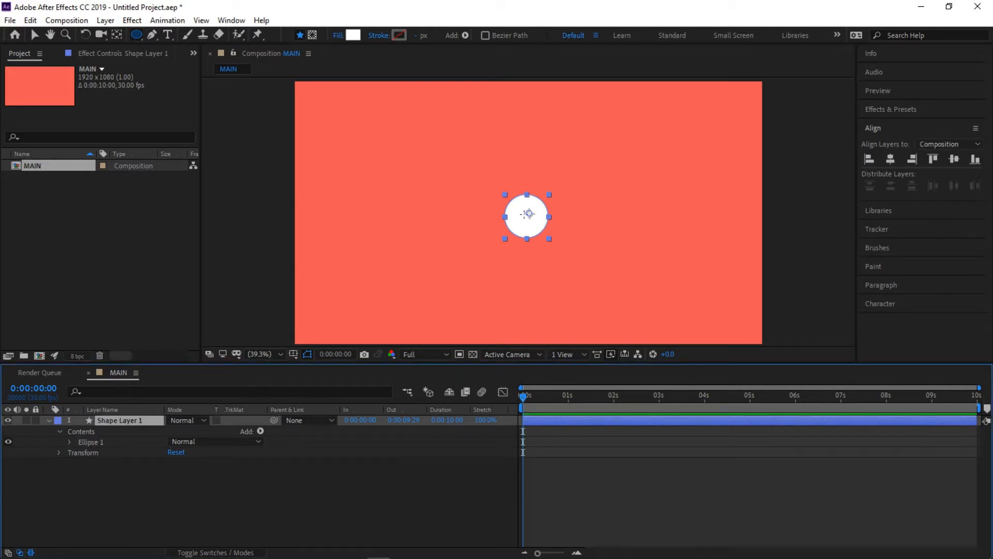
right_click(124, 420)
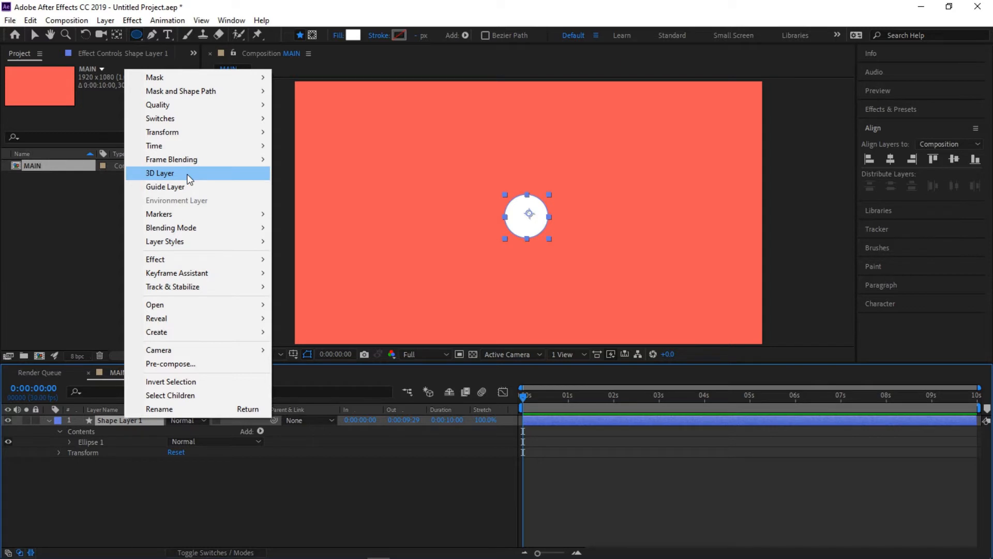
mouse_move(187, 134)
click(357, 278)
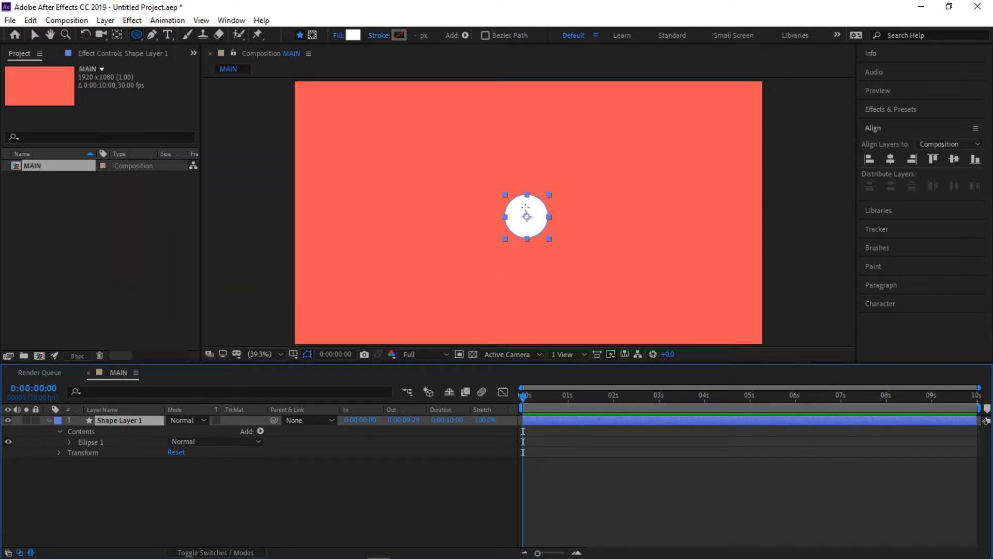
click(889, 159)
click(952, 161)
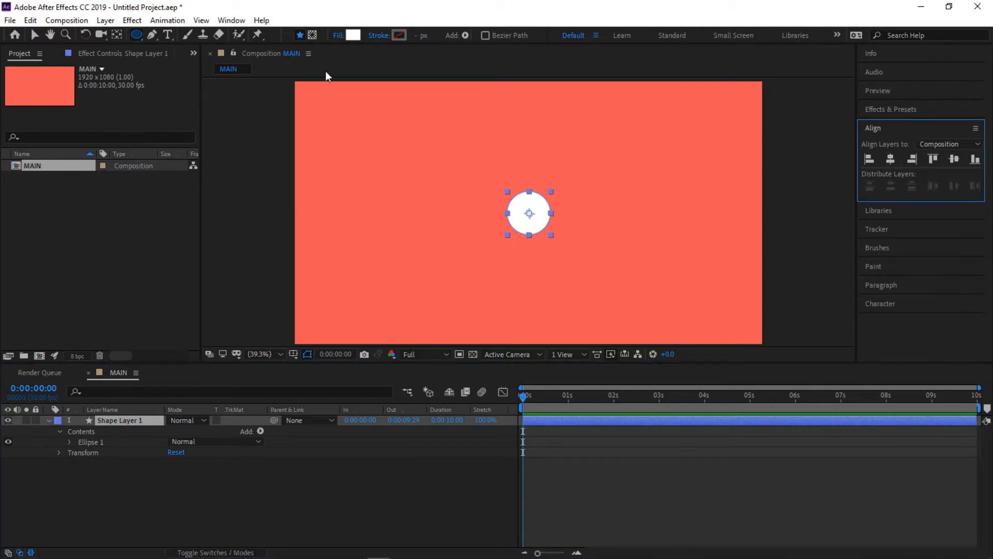
click(232, 21)
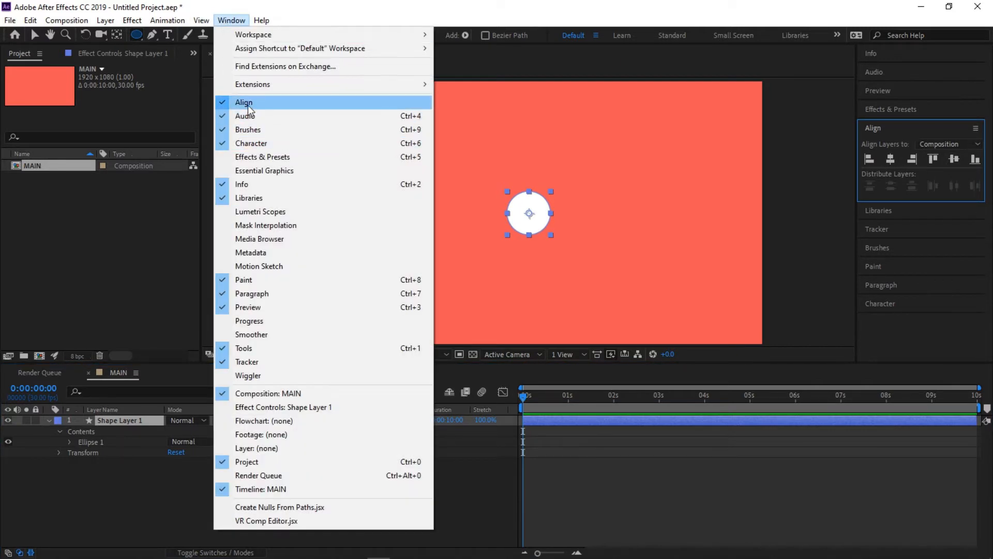
click(575, 18)
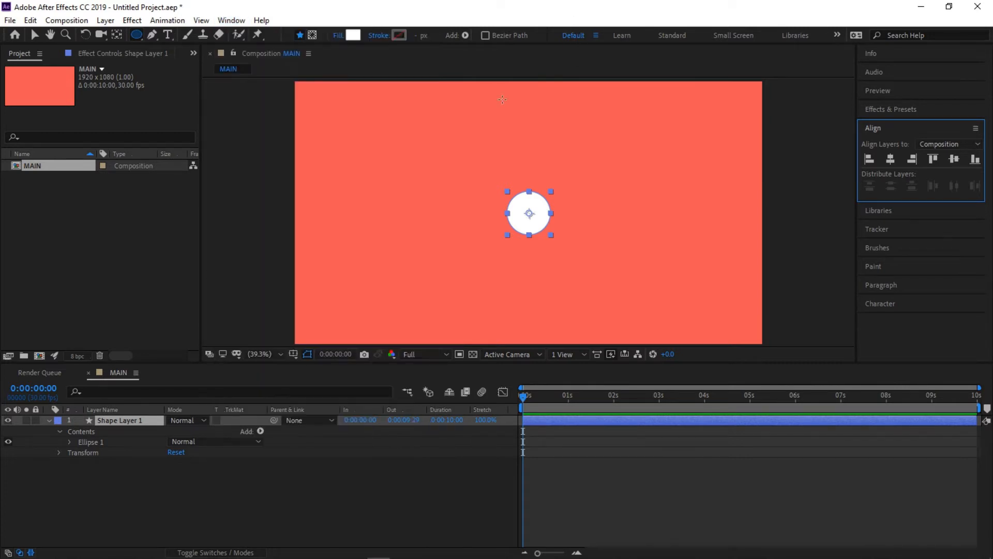
- Rename the shape layer as Circle
click(95, 444)
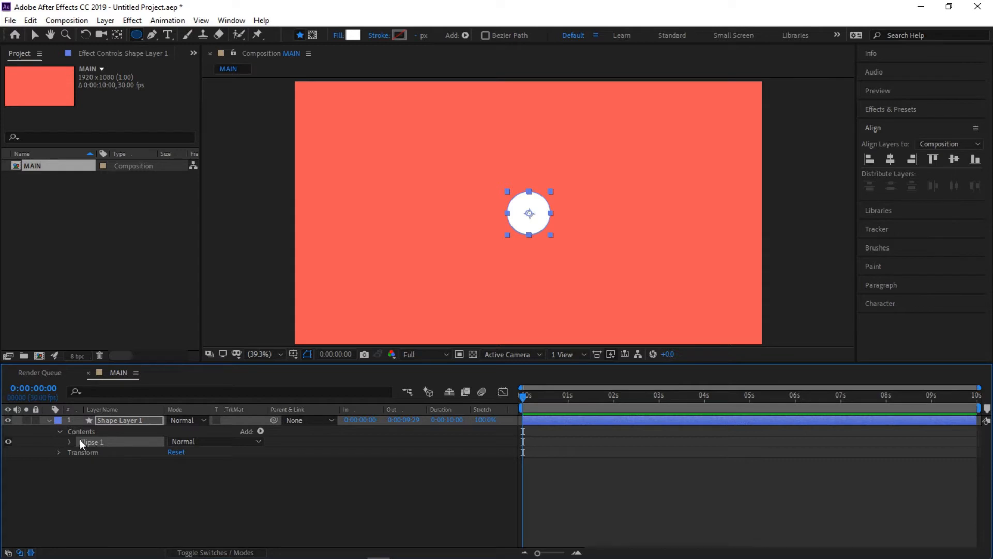
right_click(104, 422)
click(129, 413)
text(C)
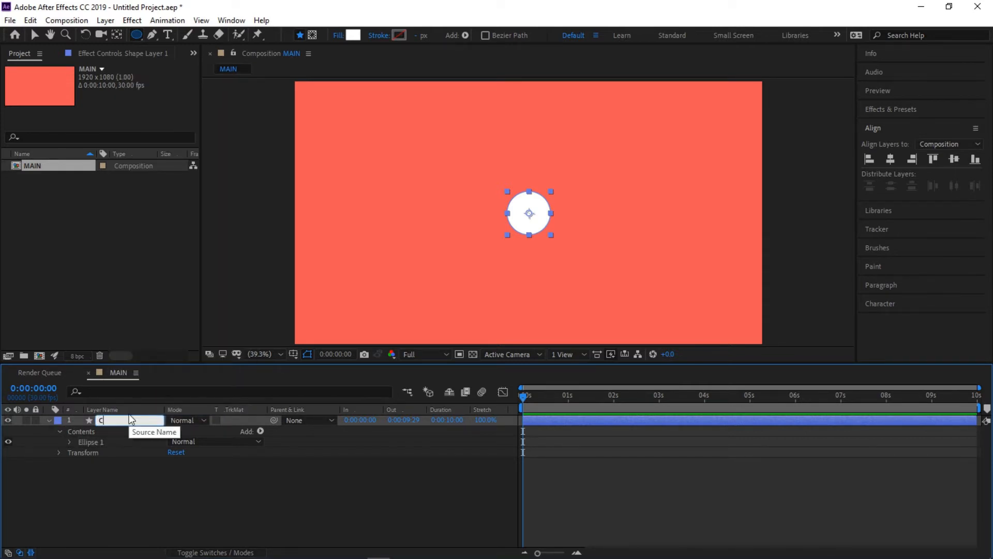
text(ircle)
key(Return)
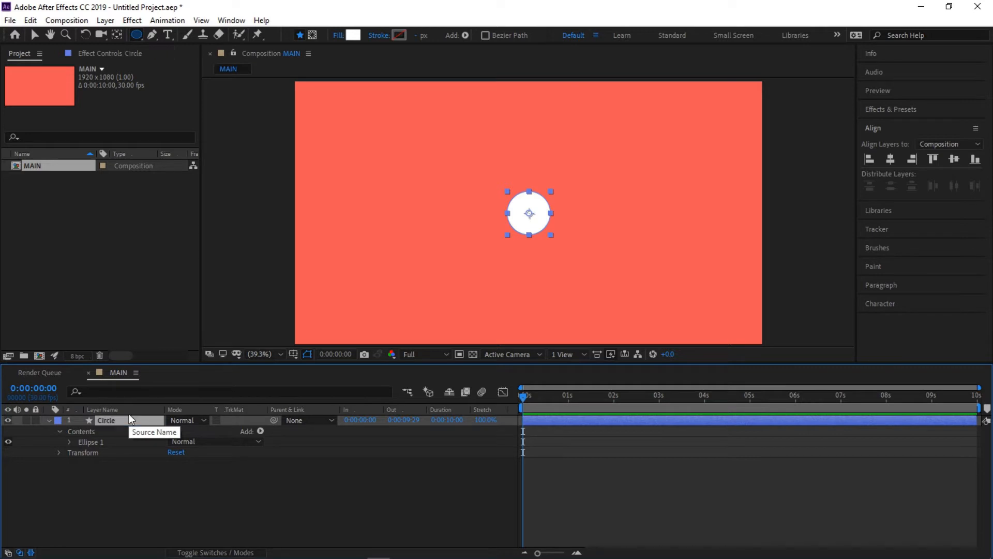
- Expand the Circle layer's contents down to the properties of the Transform: Ellipse 1 group
click(49, 420)
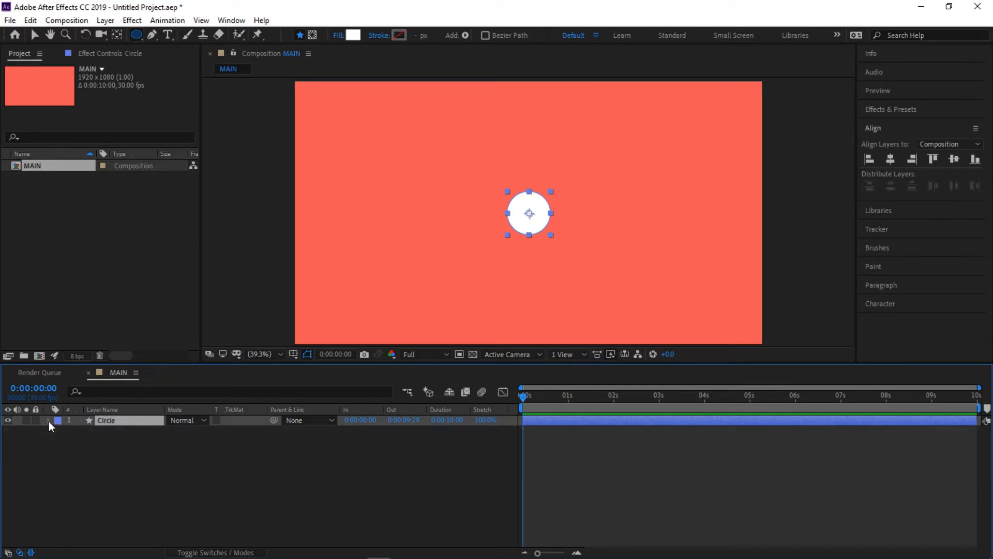
click(48, 421)
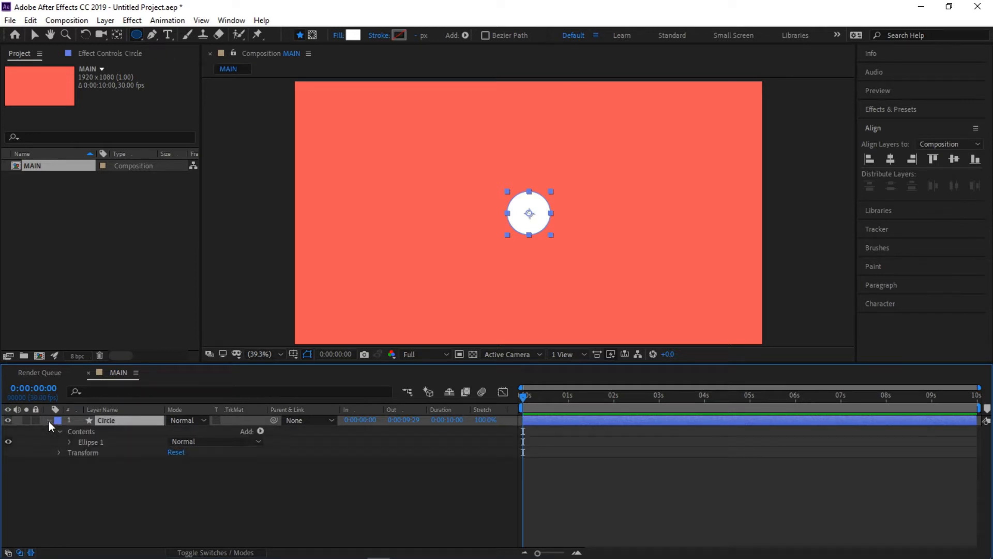
click(85, 441)
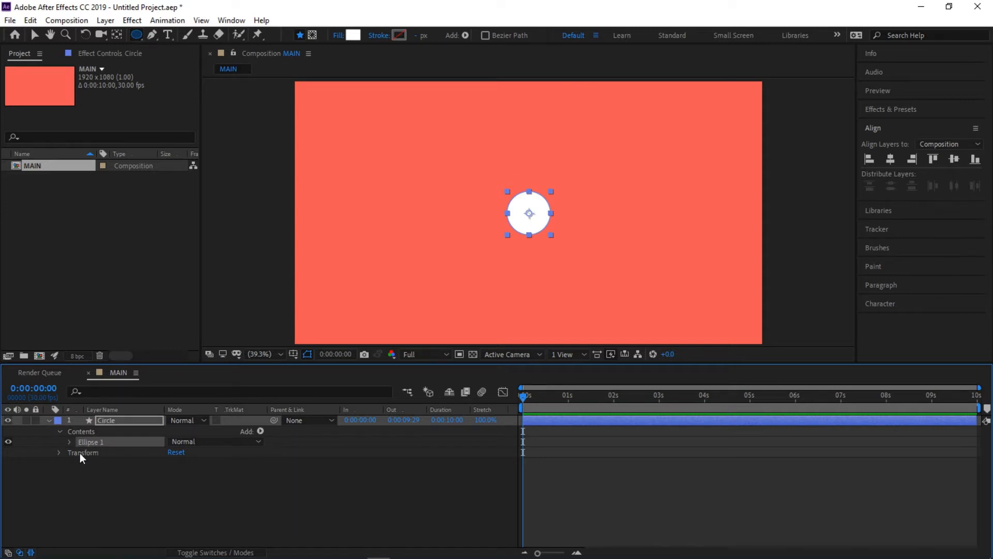
click(80, 453)
click(82, 443)
click(69, 441)
click(59, 431)
click(59, 431)
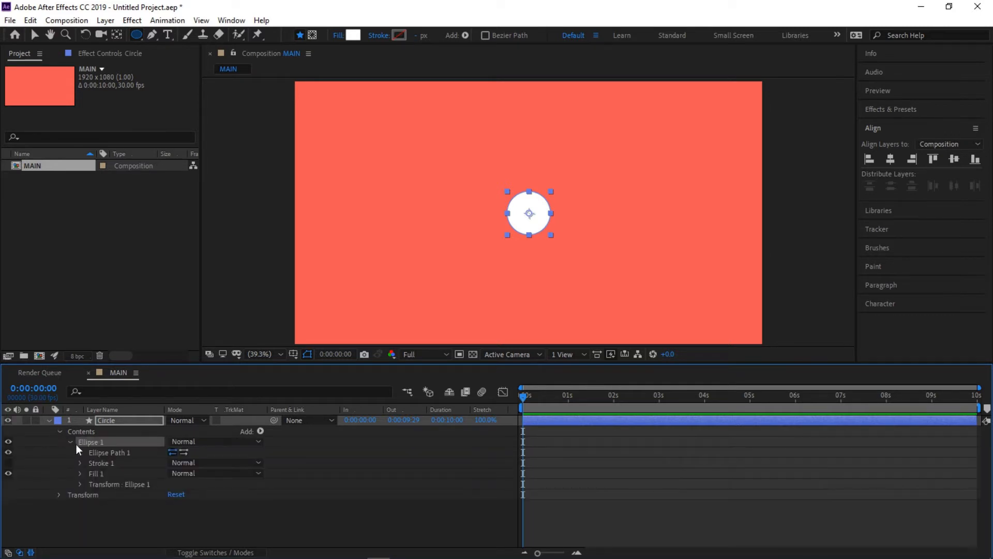
click(103, 484)
click(79, 483)
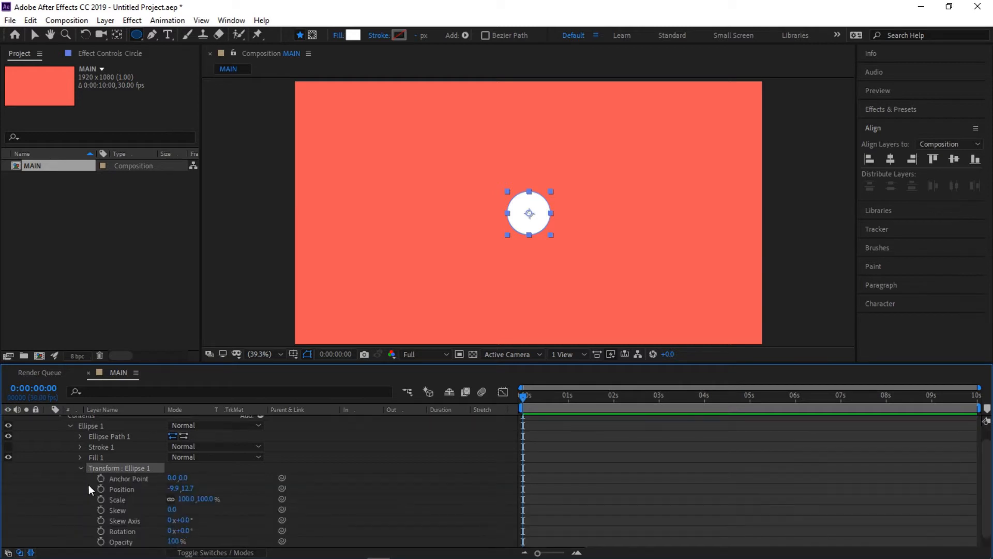
- Animate the Scale of Ellipse 1 with a 100% keyframe at 0 seconds and a 0% keyframe at 1 second
click(84, 541)
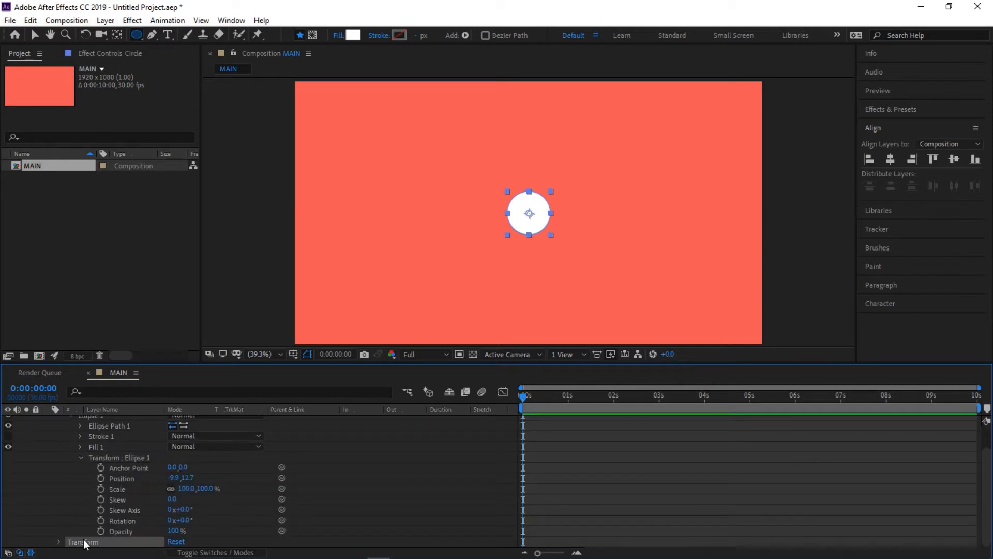
scroll(77, 473, up, 1)
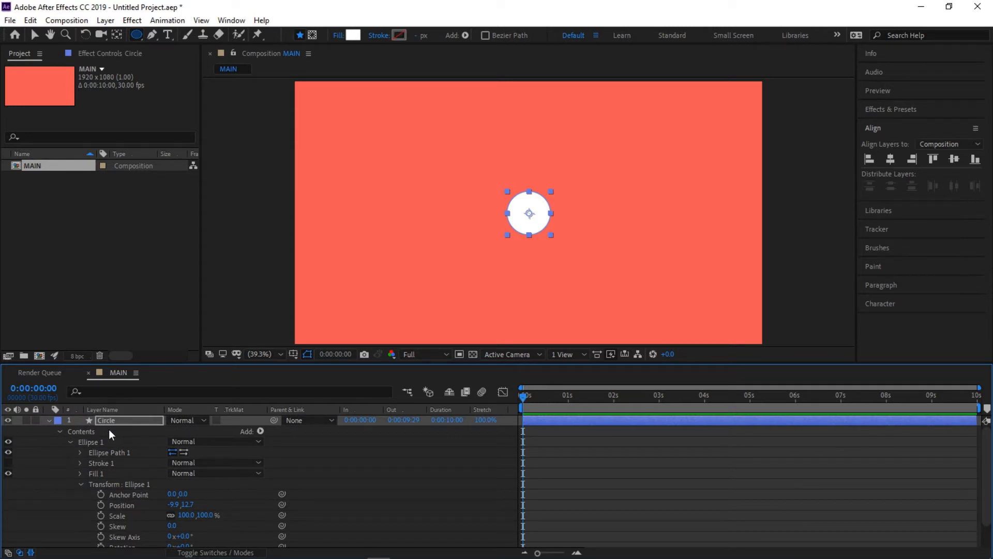
click(91, 442)
scroll(109, 441, down, 2)
scroll(109, 442, up, 2)
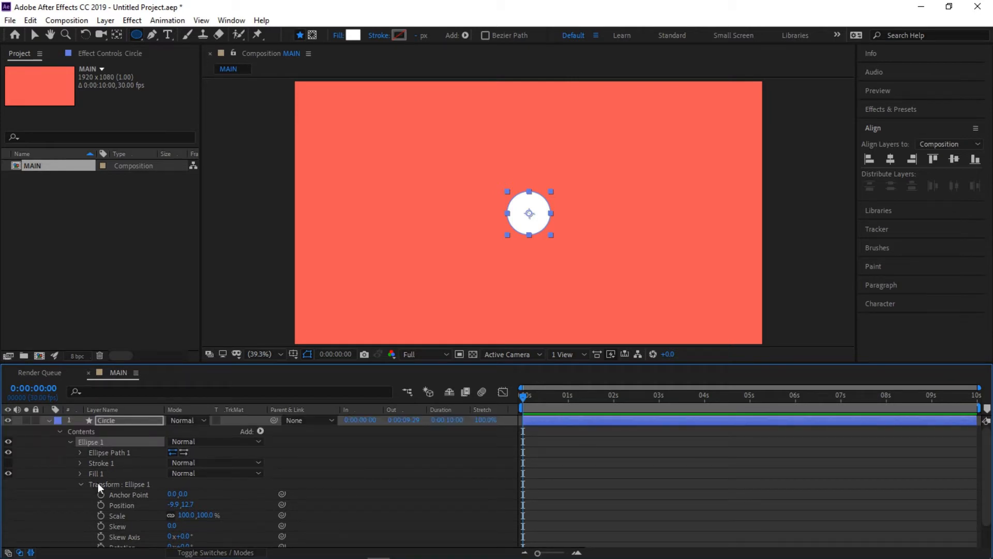
click(120, 516)
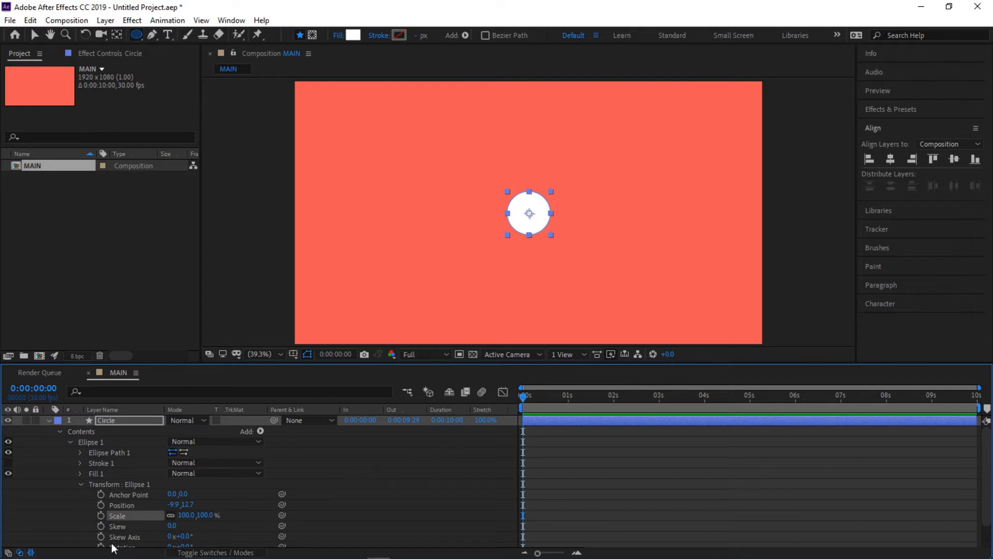
click(101, 516)
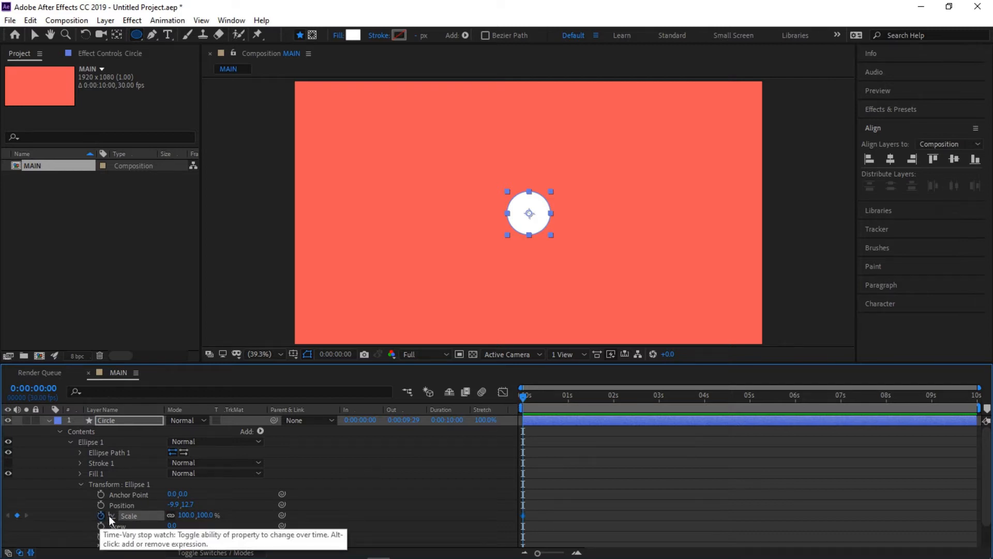
drag(525, 399, 570, 402)
click(185, 516)
text(0)
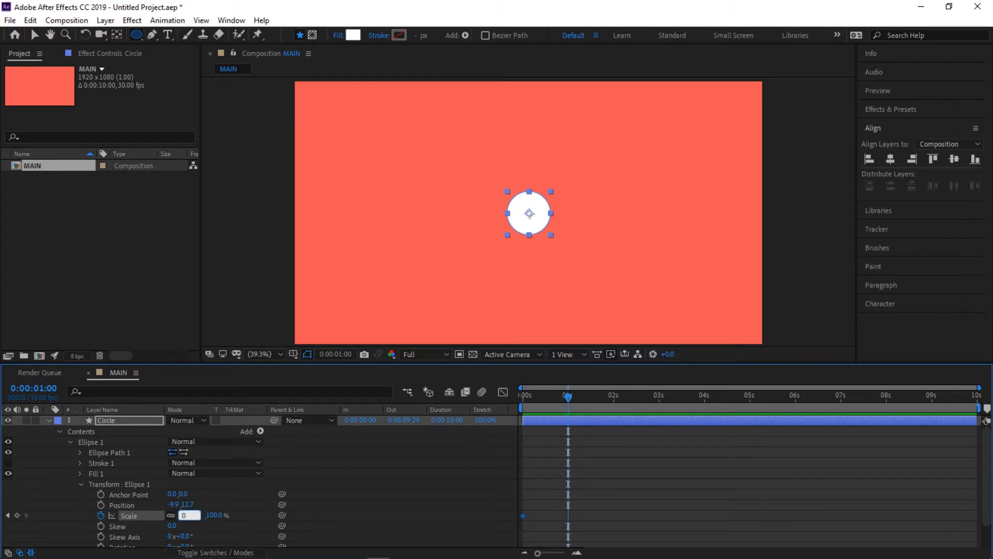
key(Return)
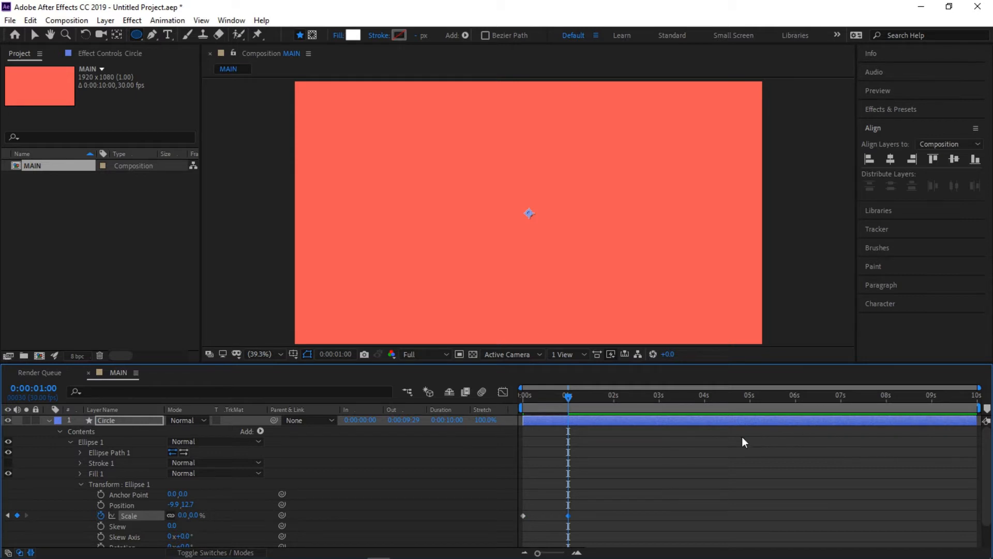
- Apply Easy Ease to both Scale keyframes of Ellipse 1
drag(585, 516, 518, 514)
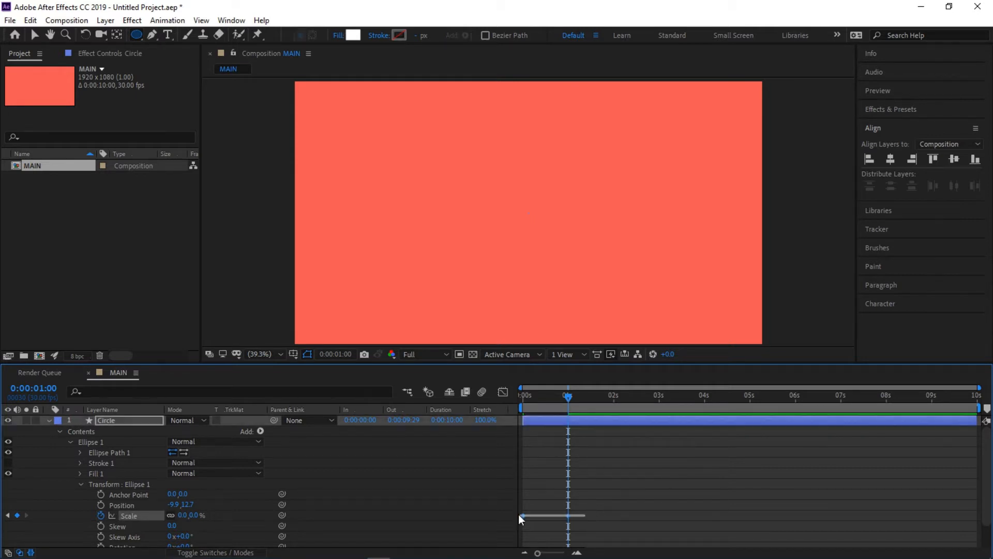
right_click(569, 516)
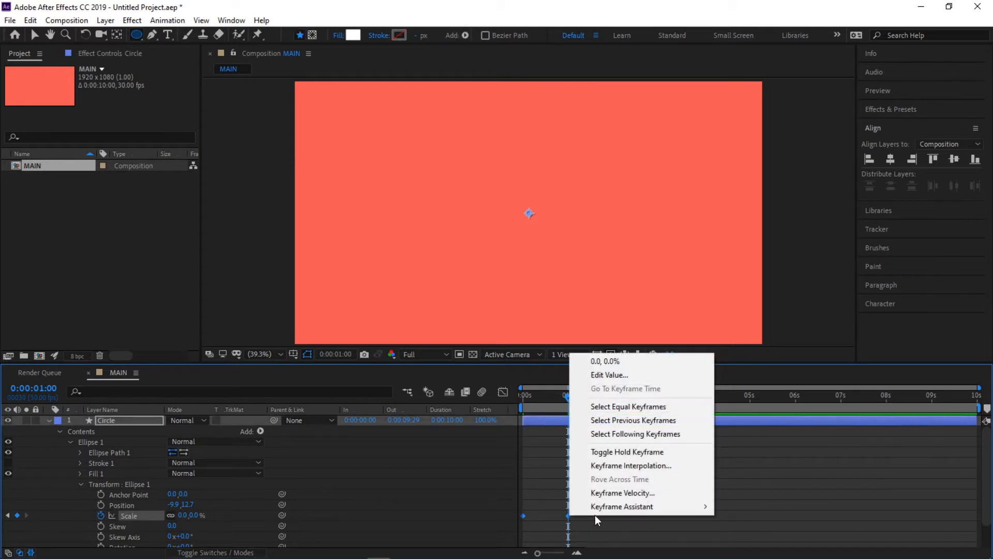
mouse_move(609, 511)
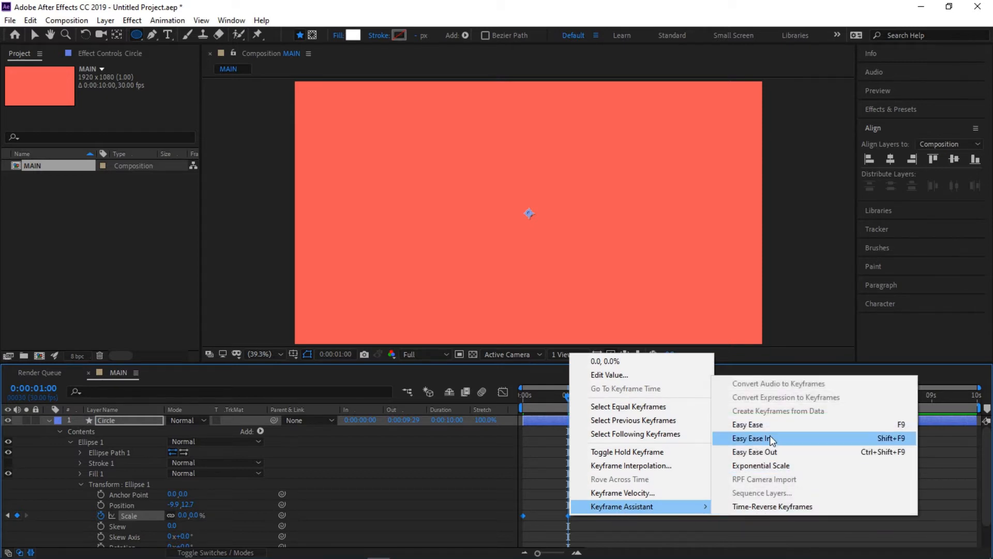
click(748, 424)
- Play the scale animation from the start and shorten the work area to end slightly after one and a half seconds
drag(570, 399, 512, 404)
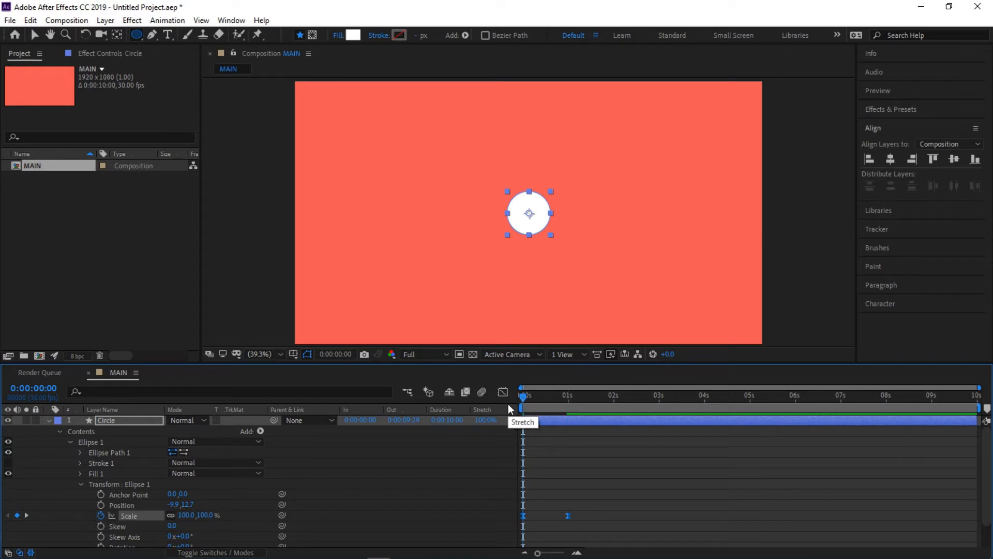
key(space)
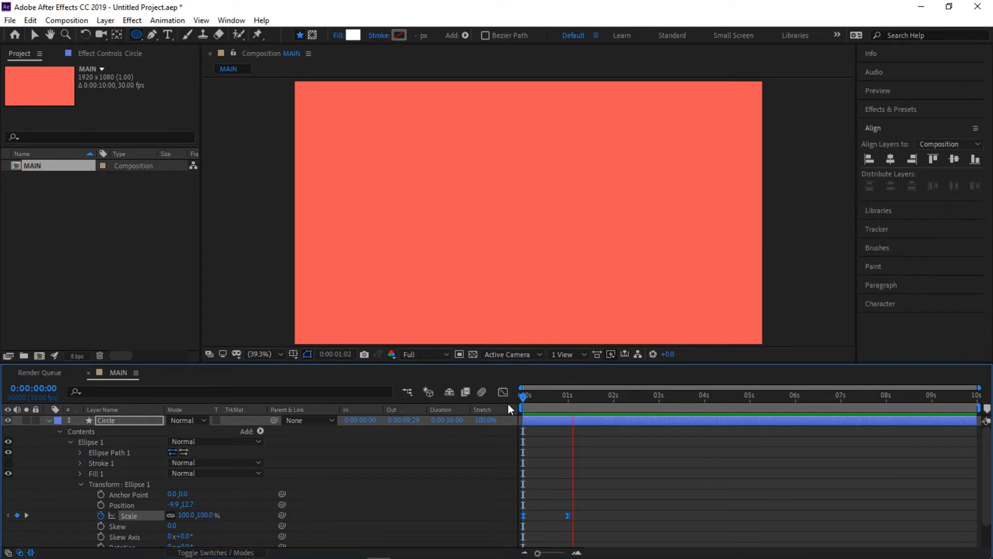
key(space)
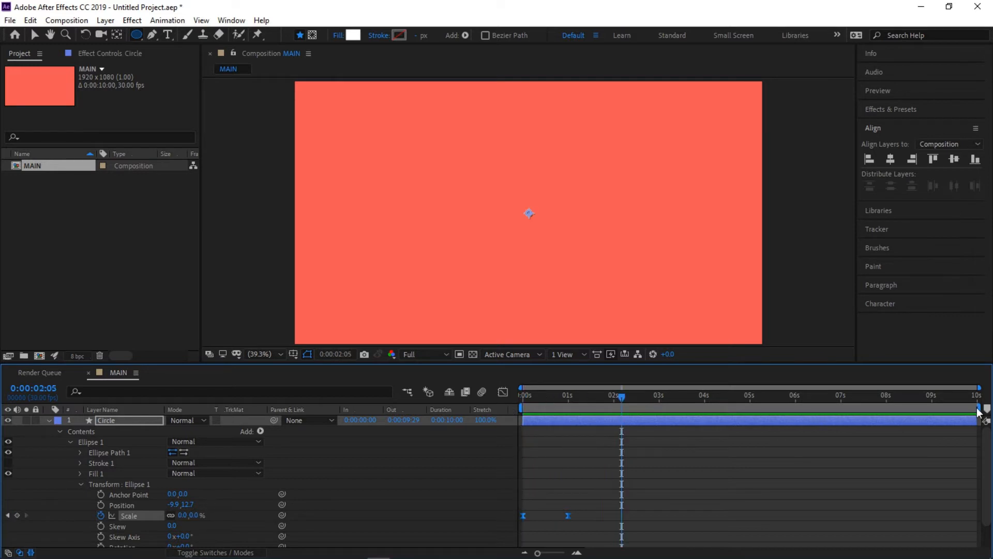
drag(983, 408, 597, 407)
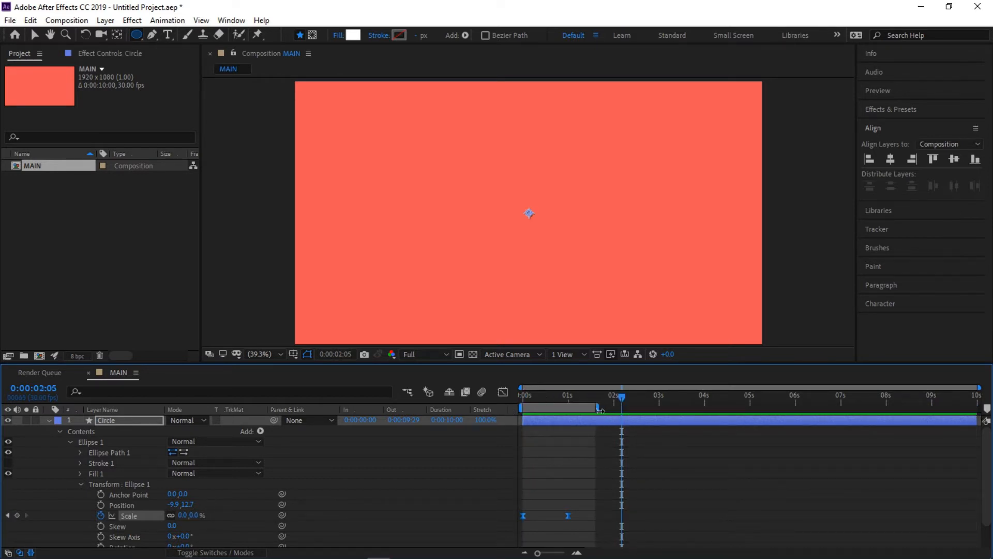
- Play the Circle layer's scale animation from the start of the timeline to review the easing
click(533, 397)
key(space)
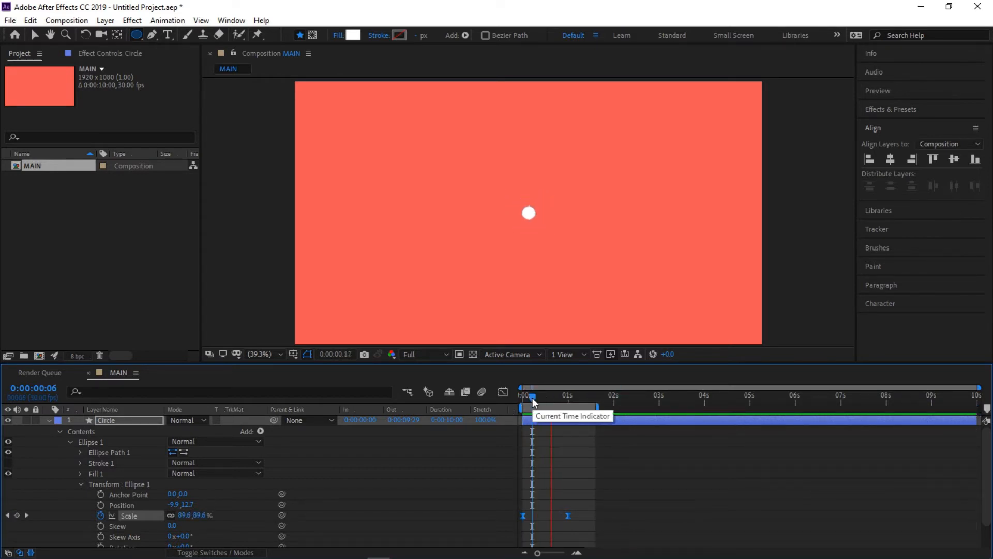
key(space)
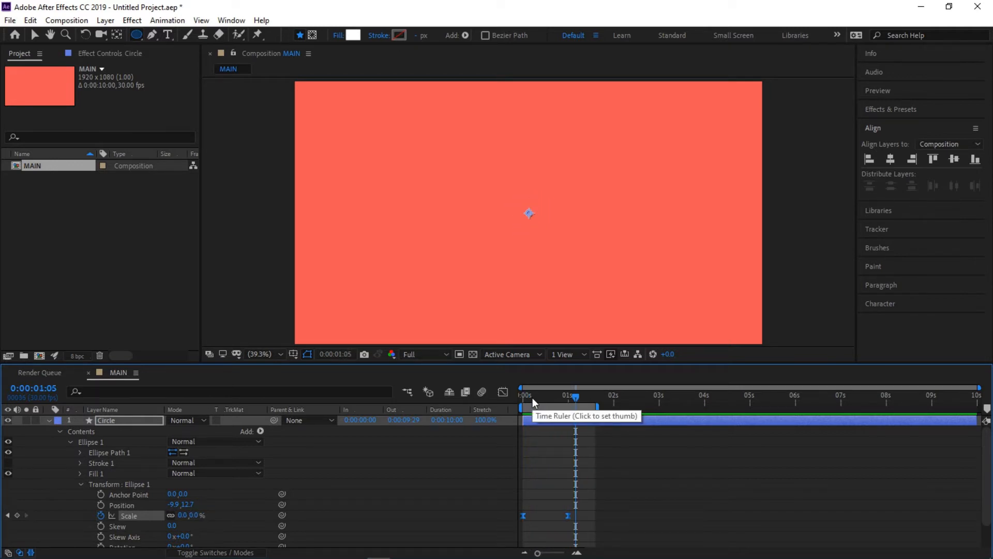
click(526, 398)
click(523, 399)
key(space)
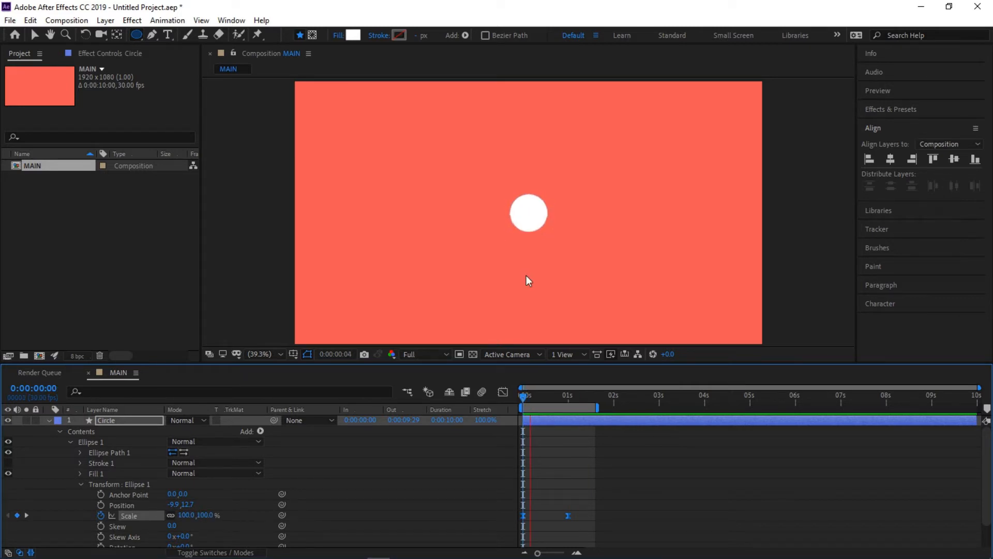
key(space)
key(space)
- Time-reverse both Scale keyframes of Ellipse 1 and play the reversed animation from 0 seconds
drag(580, 518, 515, 510)
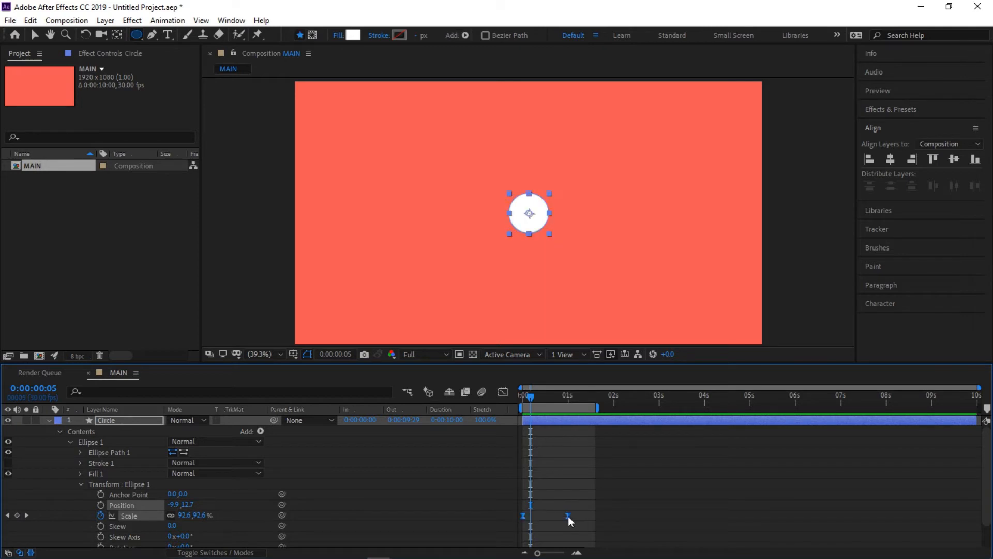
right_click(568, 517)
mouse_move(614, 509)
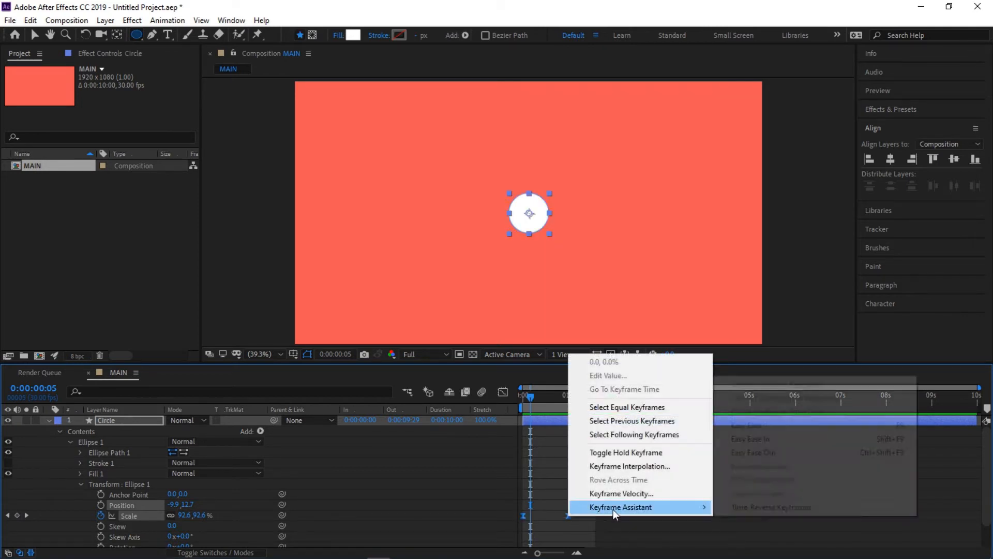
click(766, 508)
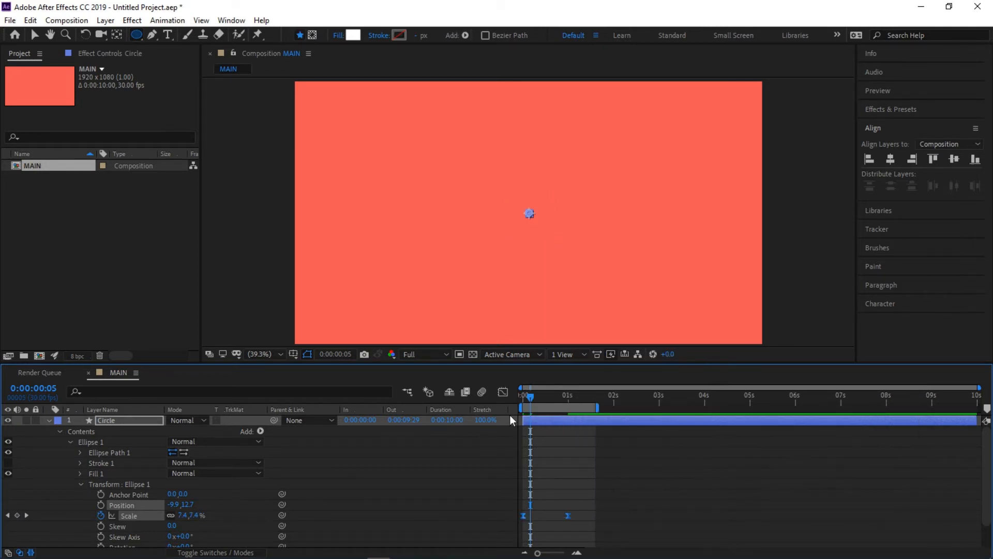
drag(532, 398, 510, 398)
key(space)
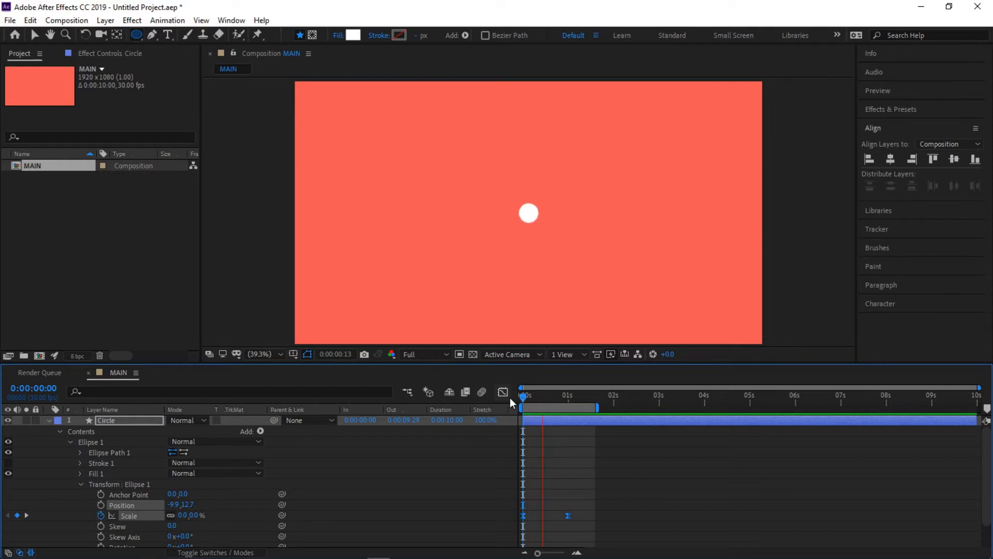
key(space)
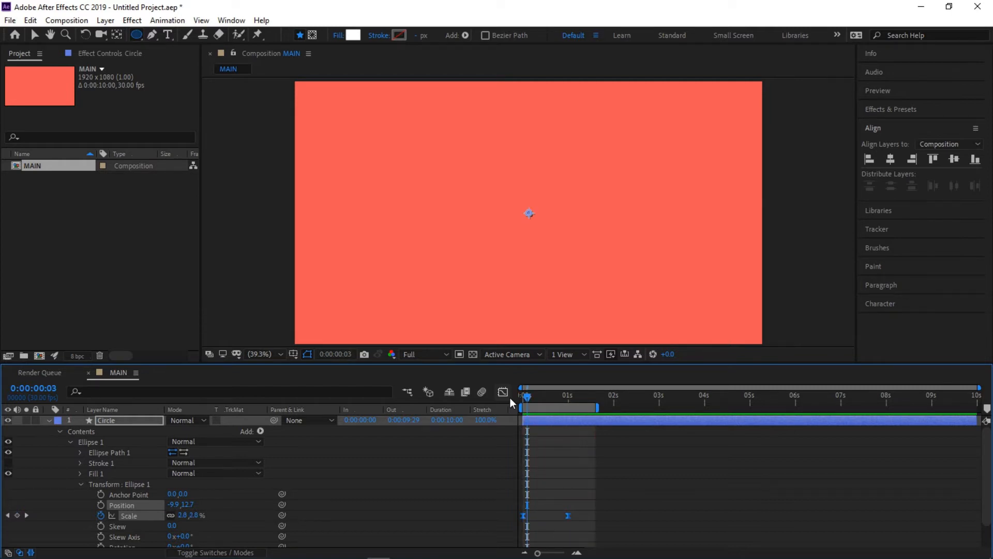
- Collapse the Circle layer's properties down to its contents and duplicate the Ellipse 1 group
click(49, 420)
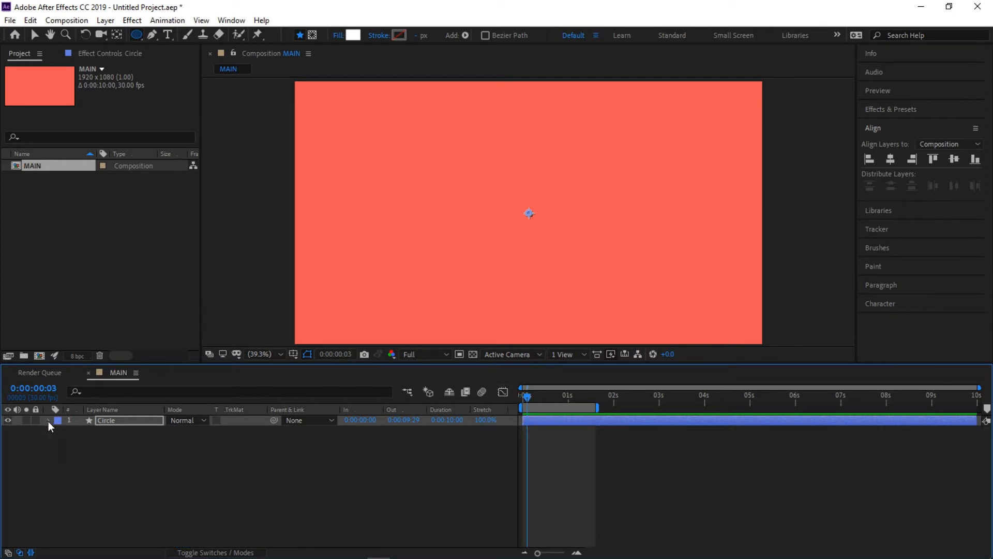
click(49, 420)
click(69, 441)
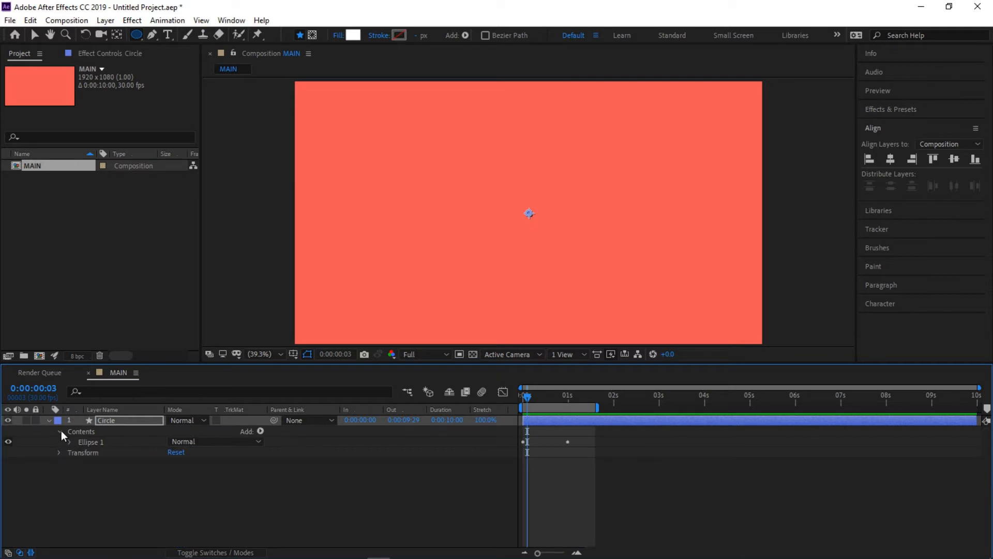
click(59, 429)
click(59, 430)
click(70, 442)
click(69, 426)
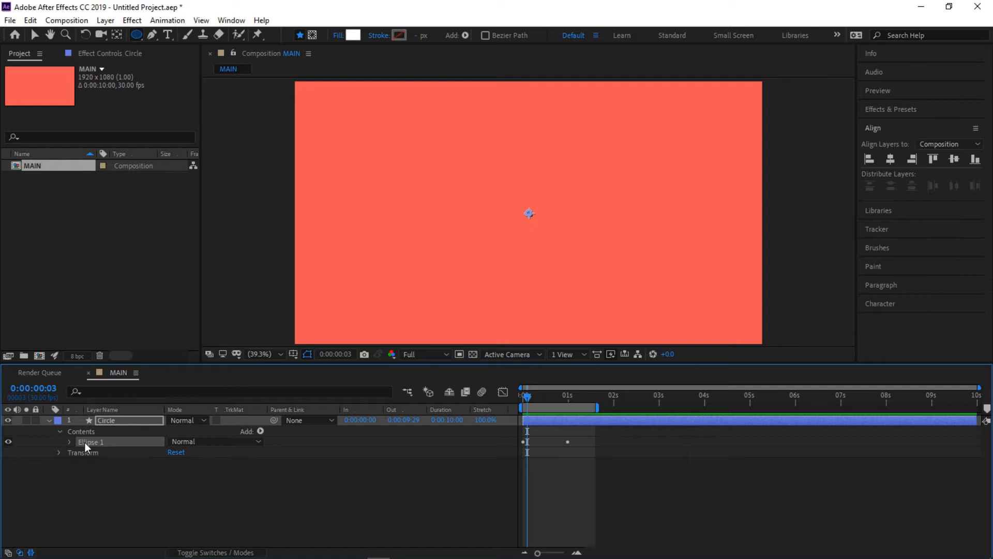
click(30, 20)
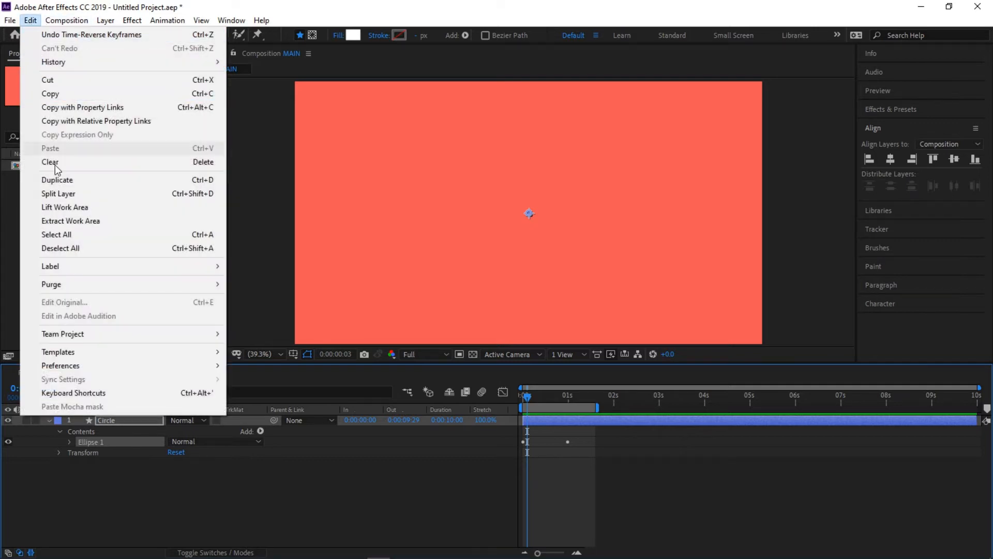
click(59, 180)
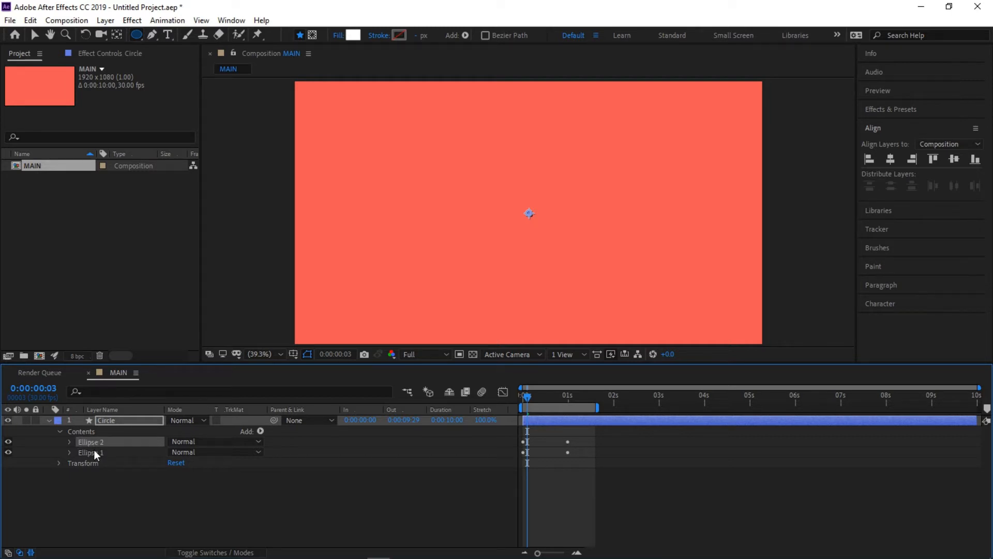
- Examine the Ellipse 2 and Ellipse 1 groups in the Circle layer's contents, including Ellipse 1's transform properties
click(137, 420)
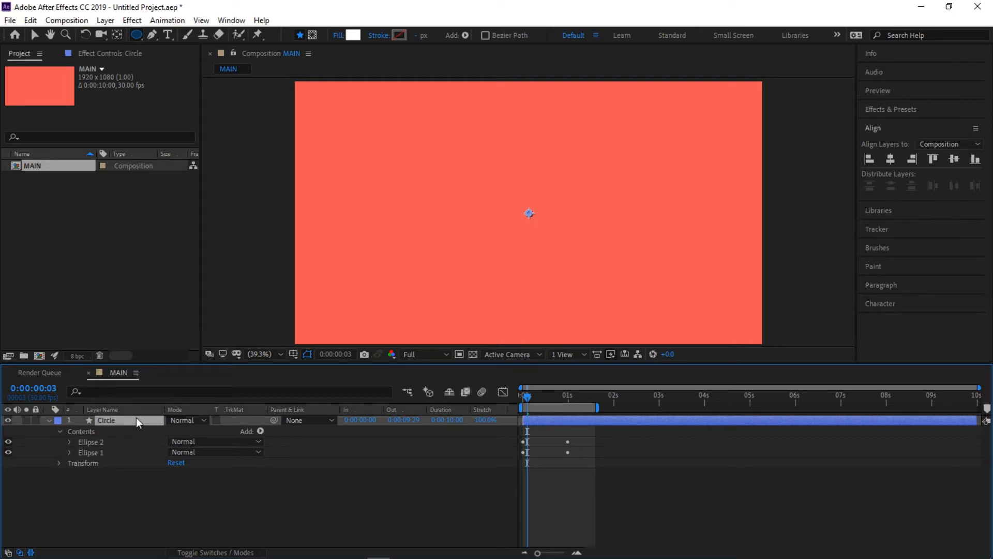
click(85, 442)
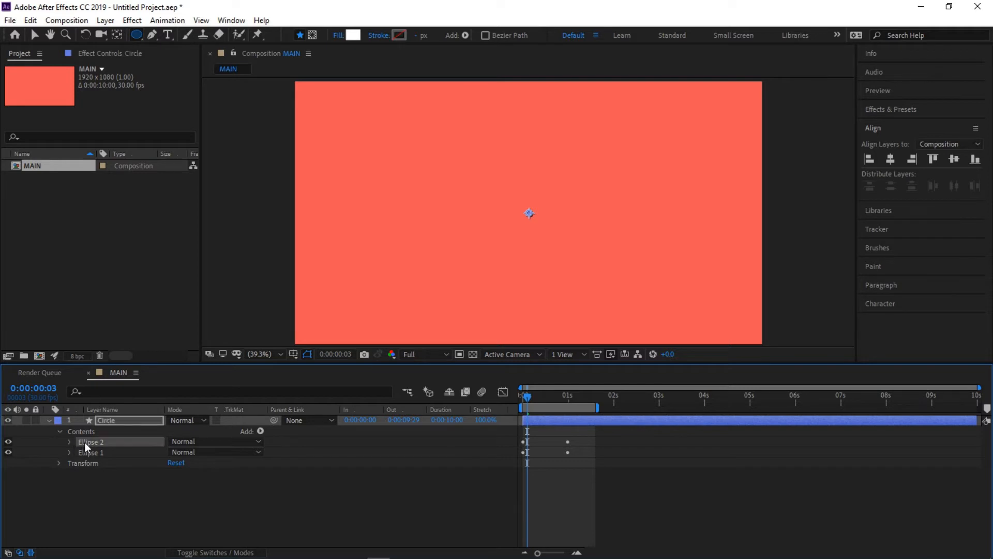
click(81, 452)
click(69, 452)
scroll(95, 461, down, 1)
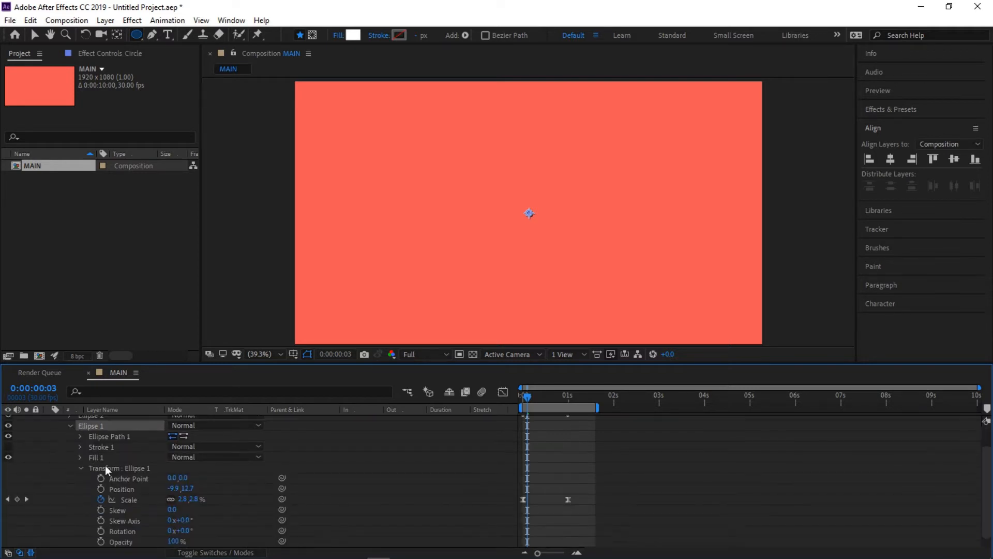
click(71, 426)
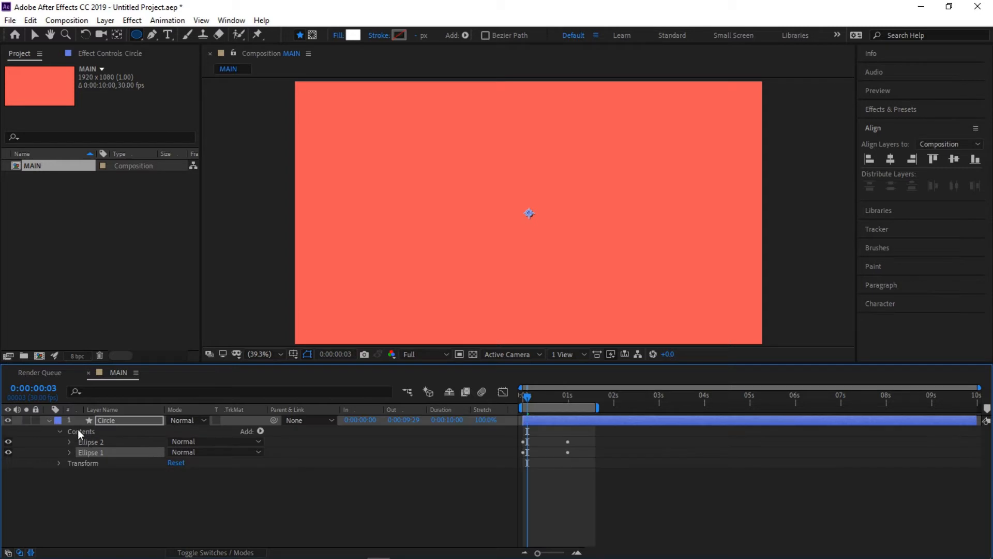
click(83, 464)
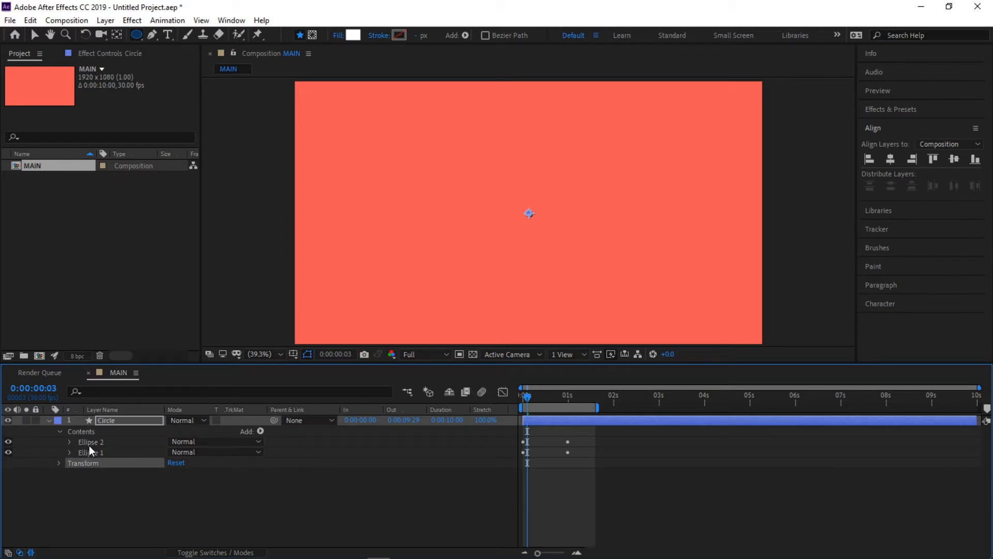
click(89, 442)
click(89, 452)
click(92, 443)
click(92, 452)
click(92, 442)
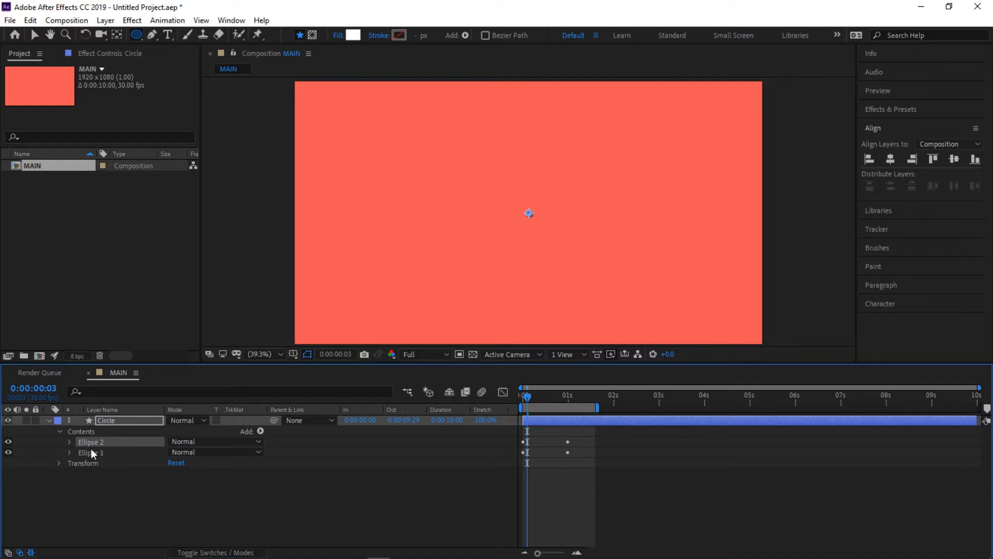
- Reveal the Circle layer's keyframed properties and move both Scale keyframes of Ellipse 1 about 11 frames later
click(111, 422)
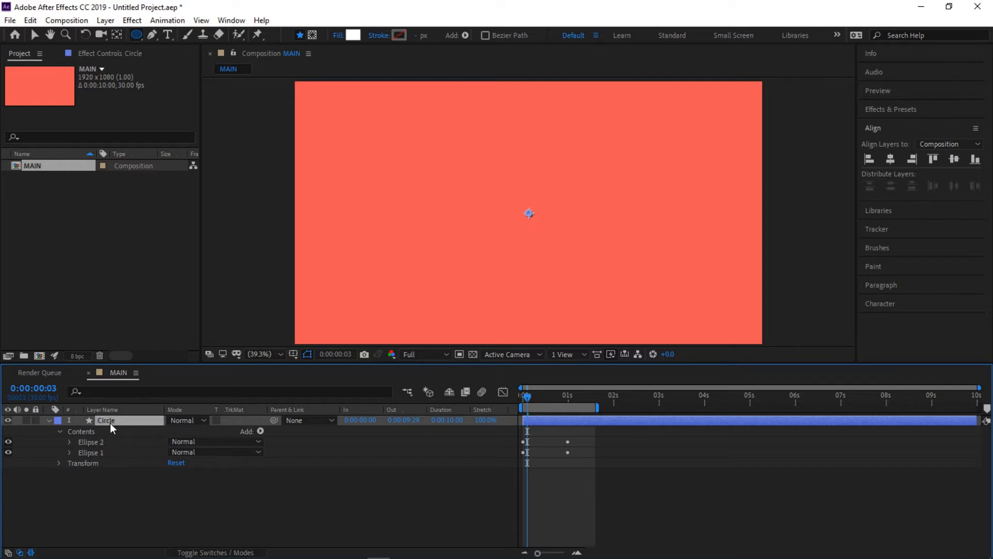
key(u)
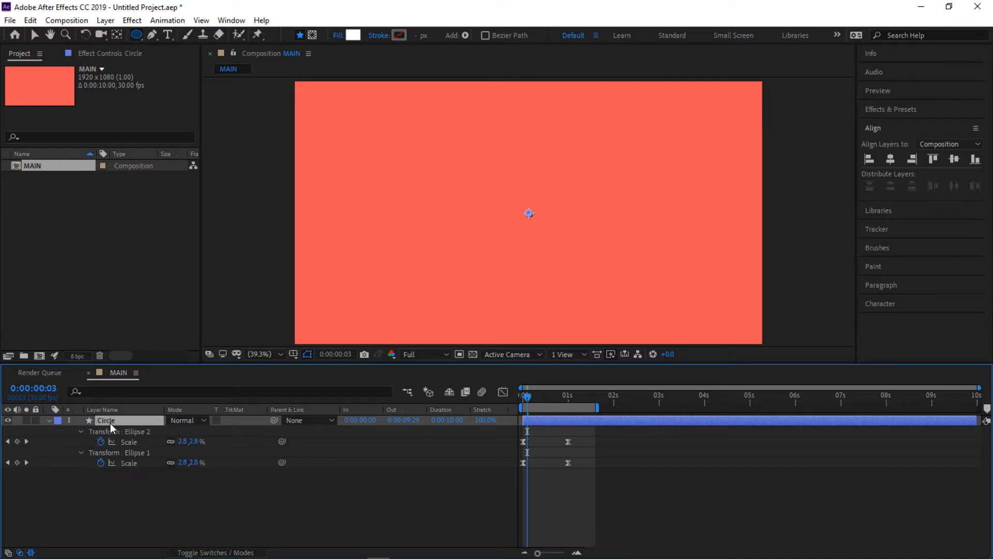
drag(583, 473, 514, 438)
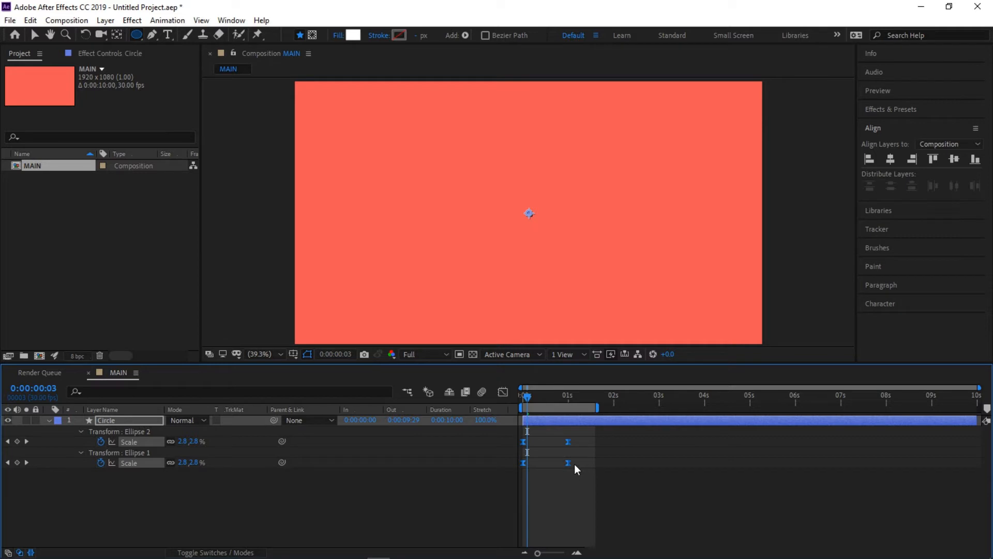
drag(583, 471, 520, 457)
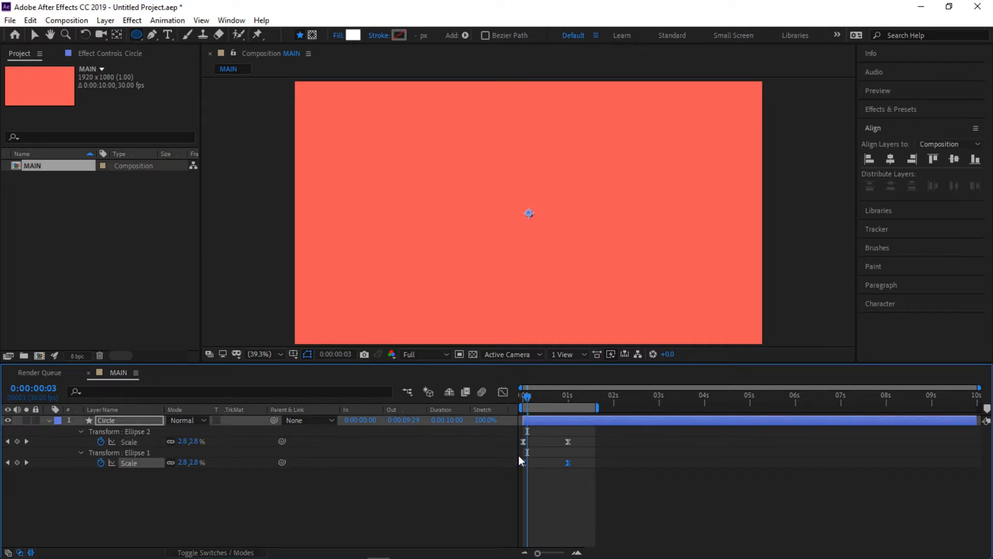
mouse_move(569, 463)
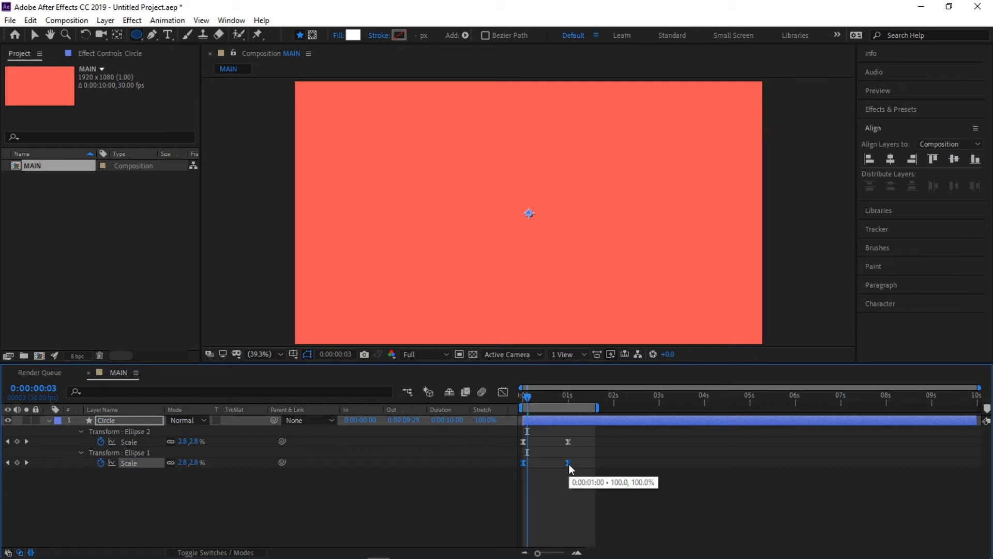
drag(570, 464, 585, 464)
- Play the offset animation from the start and scrub through it to compare the two ellipses' scaling
drag(528, 396, 524, 397)
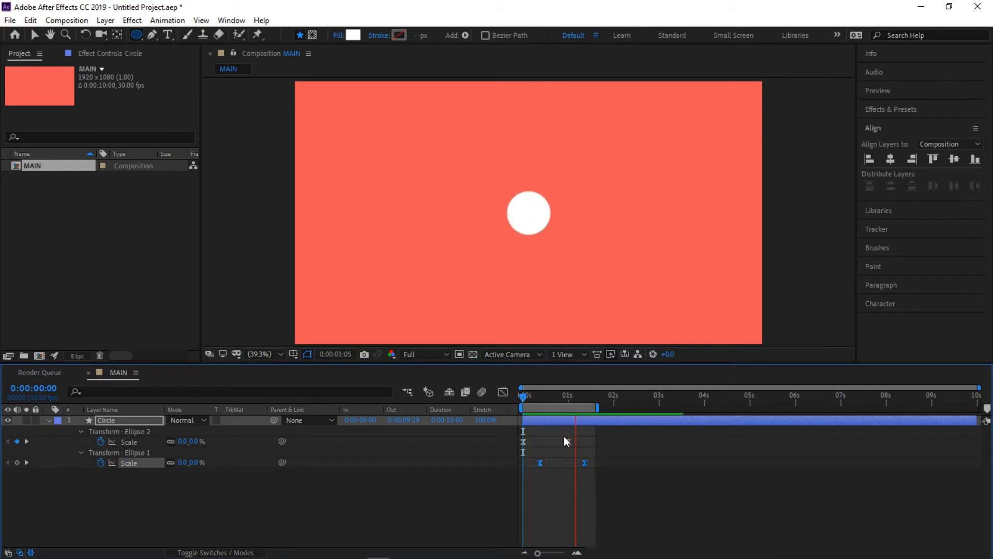
drag(542, 395, 567, 397)
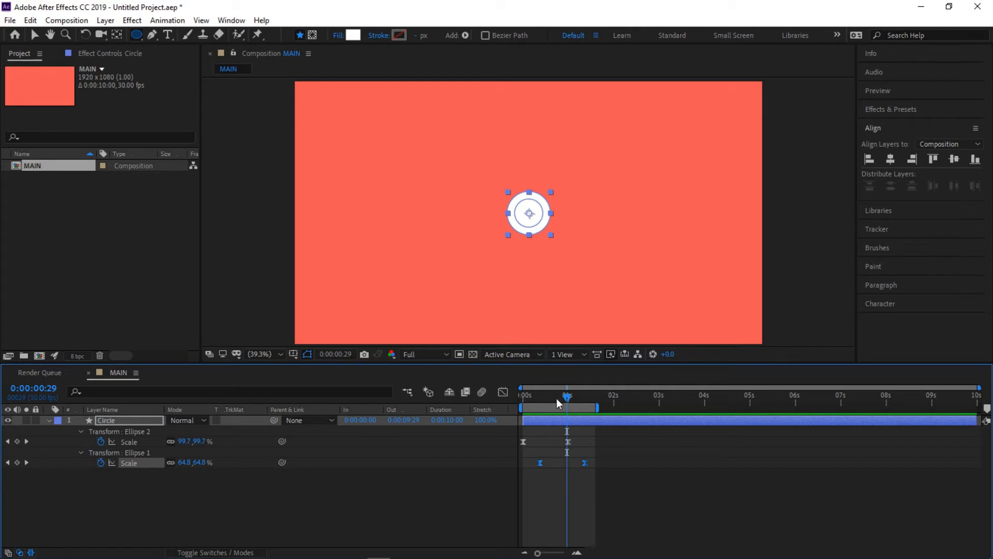
drag(568, 396, 544, 406)
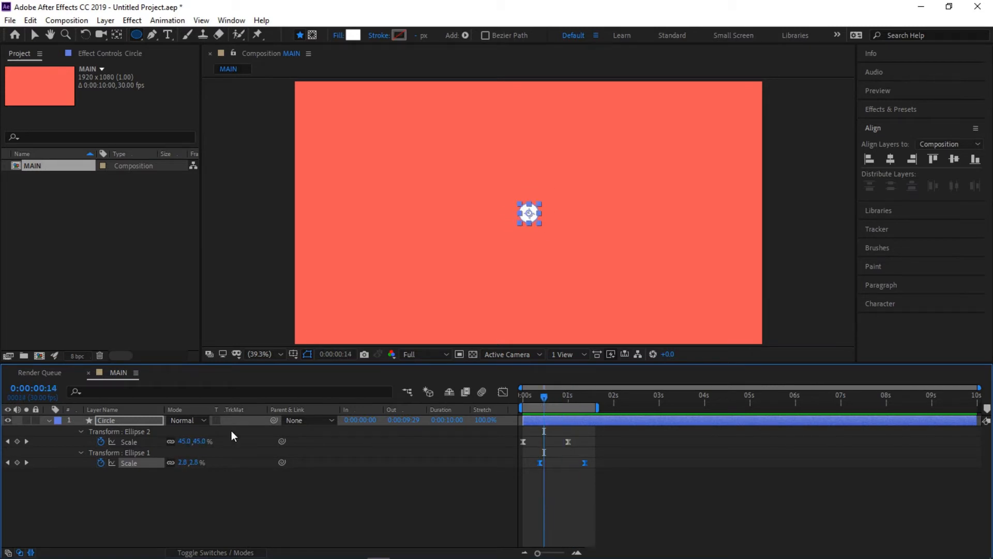
- Collapse the Ellipse 2 and Ellipse 1 groups and add Merge Paths to the Circle layer's contents
click(49, 421)
click(48, 421)
click(80, 485)
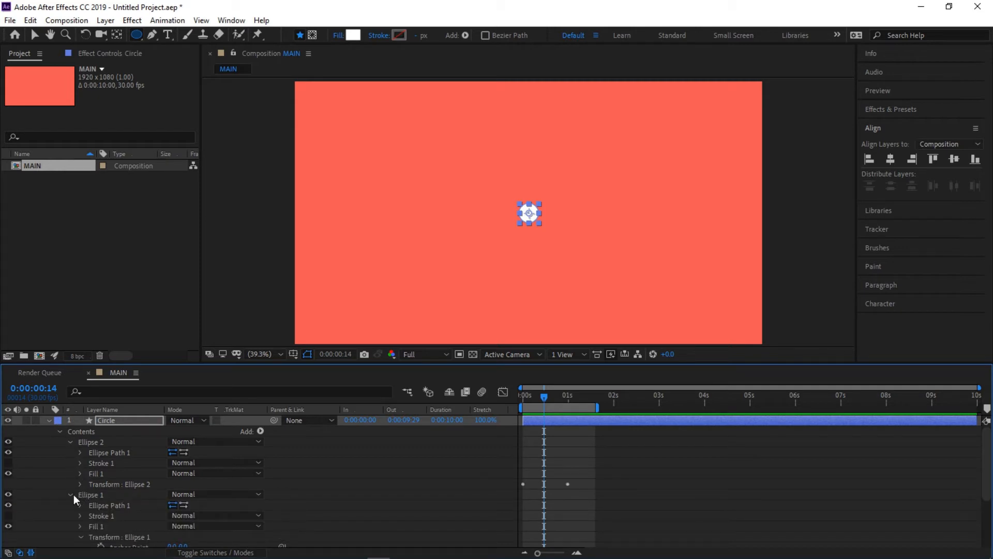
click(74, 495)
click(84, 433)
click(71, 441)
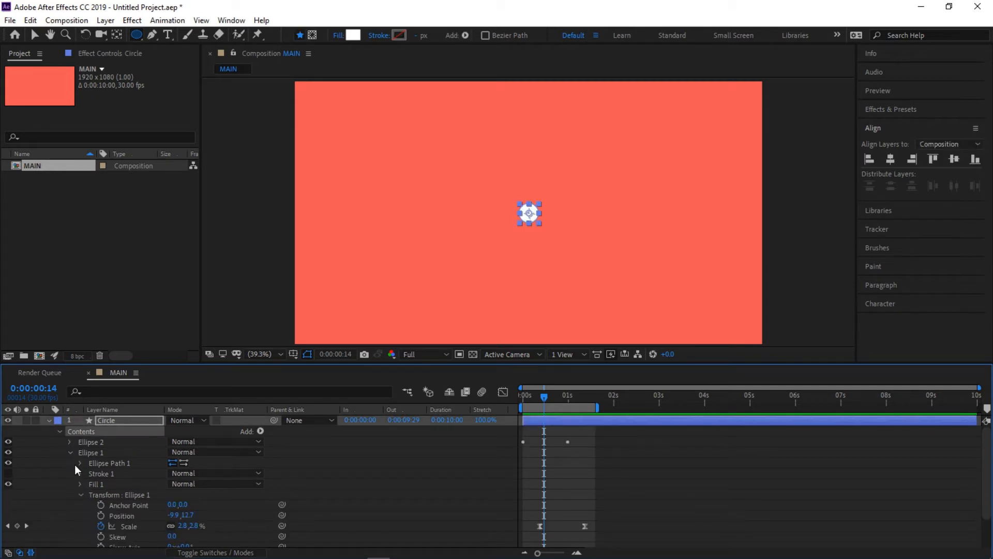
click(70, 453)
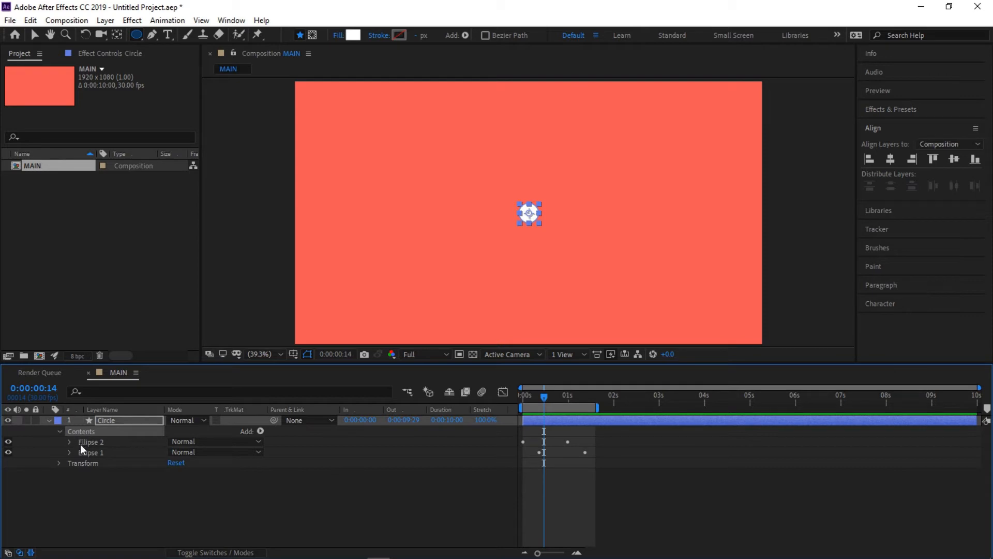
click(260, 431)
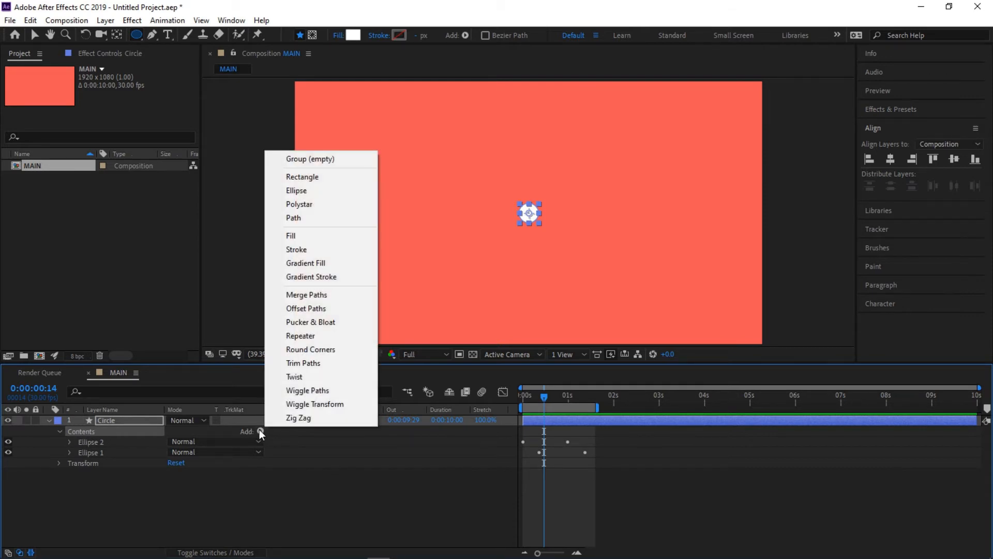
click(313, 297)
- Examine Ellipse 2, Ellipse 1 and Merge Paths 1 in the Circle layer's contents, finishing with Merge Paths 1 selected
click(95, 453)
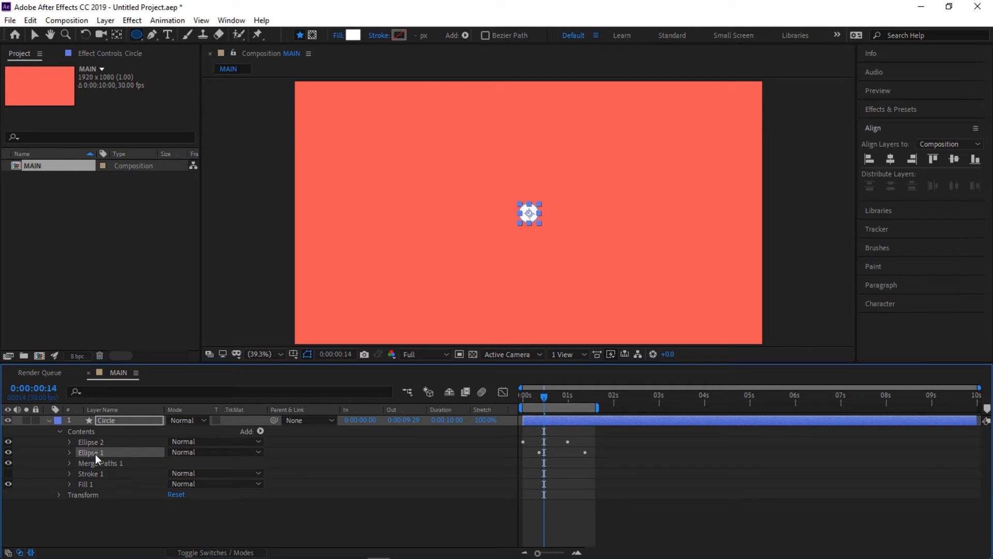
click(95, 464)
click(96, 444)
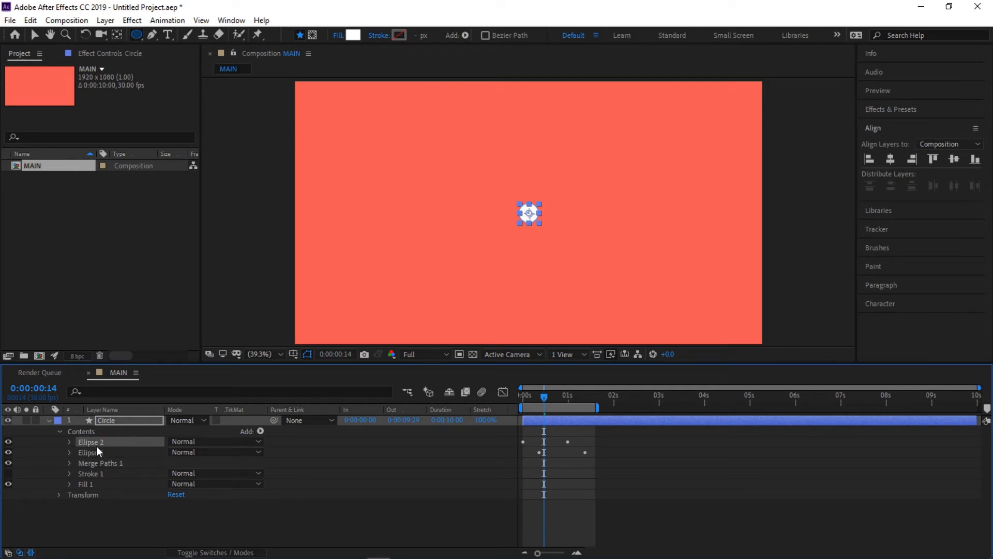
click(97, 451)
click(100, 441)
click(101, 452)
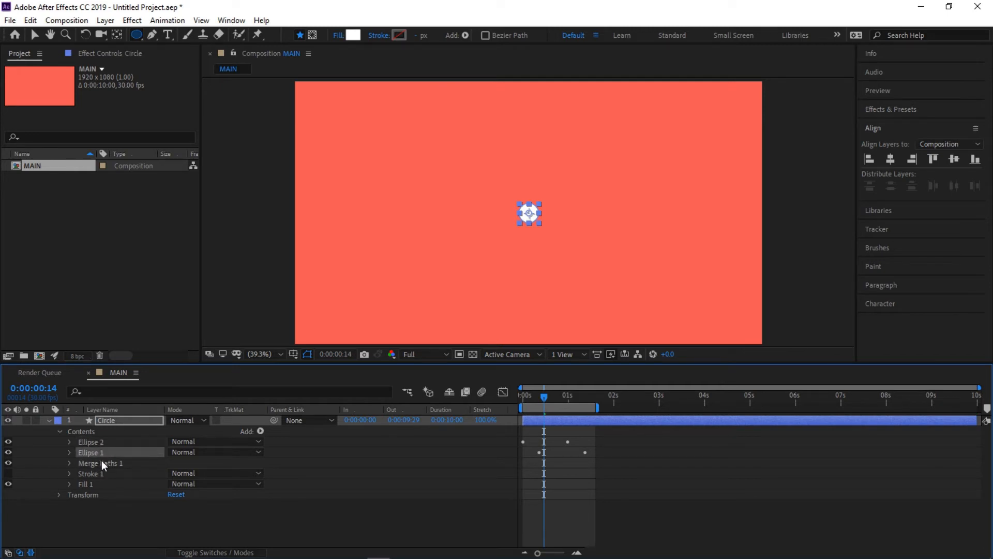
click(101, 462)
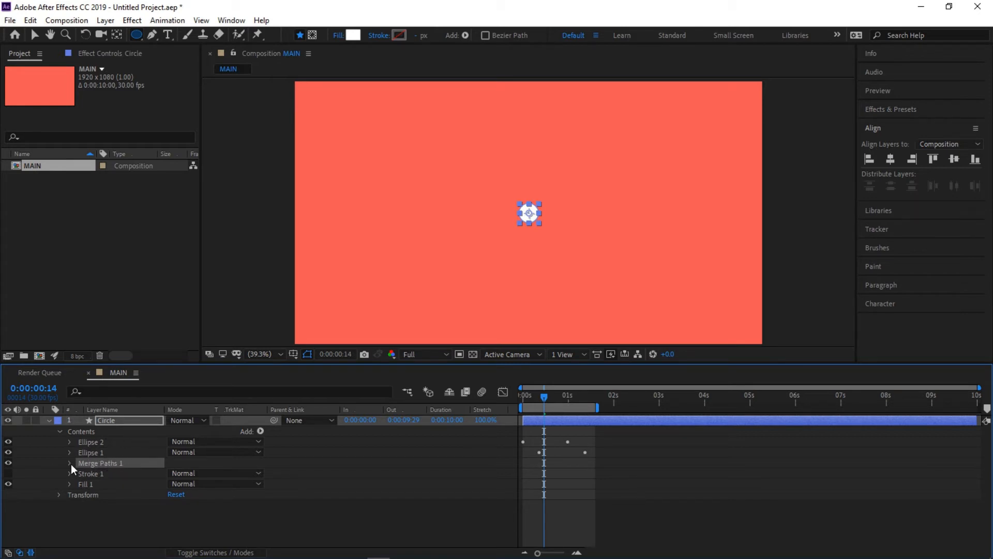
- Set the mode of Merge Paths 1 to Subtract and play the animation from the start
click(69, 463)
click(105, 473)
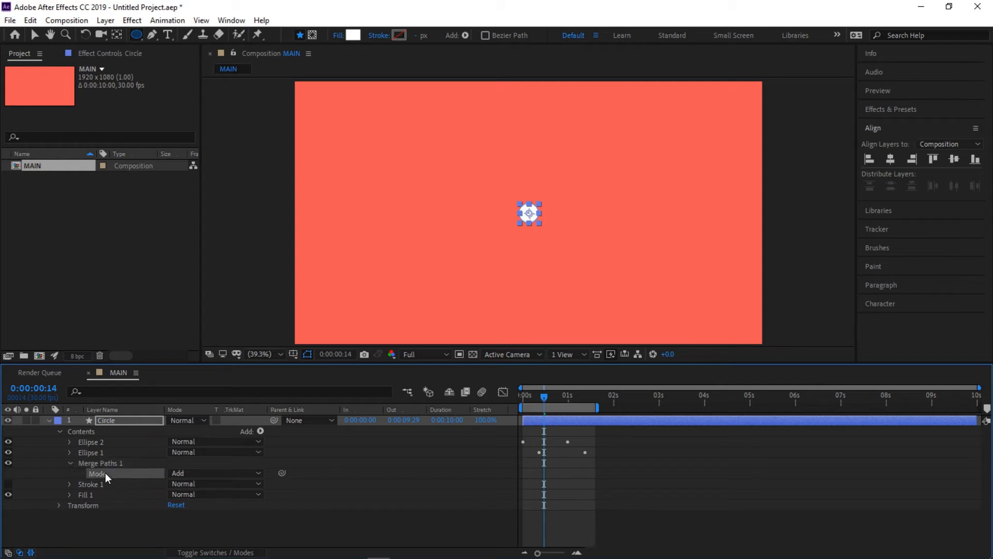
click(210, 474)
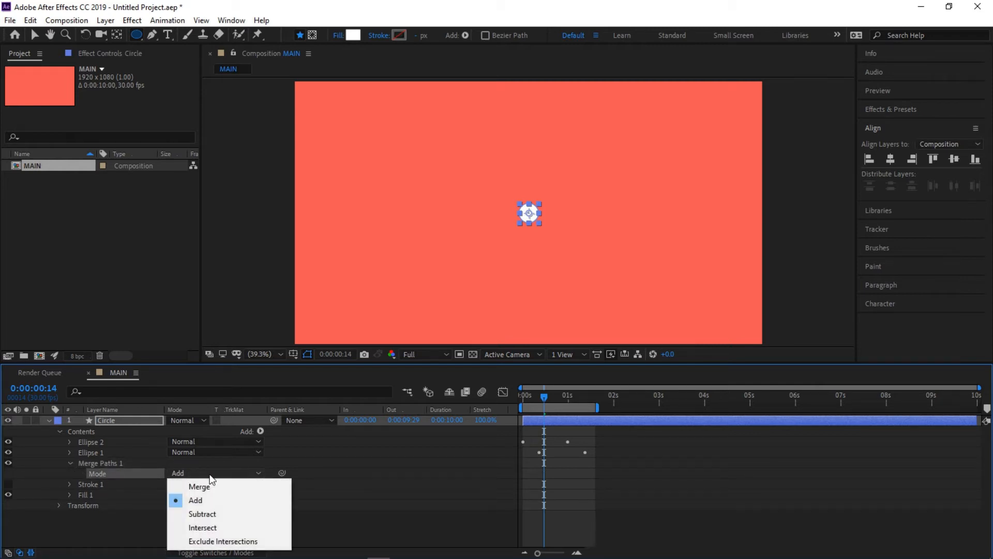
click(205, 514)
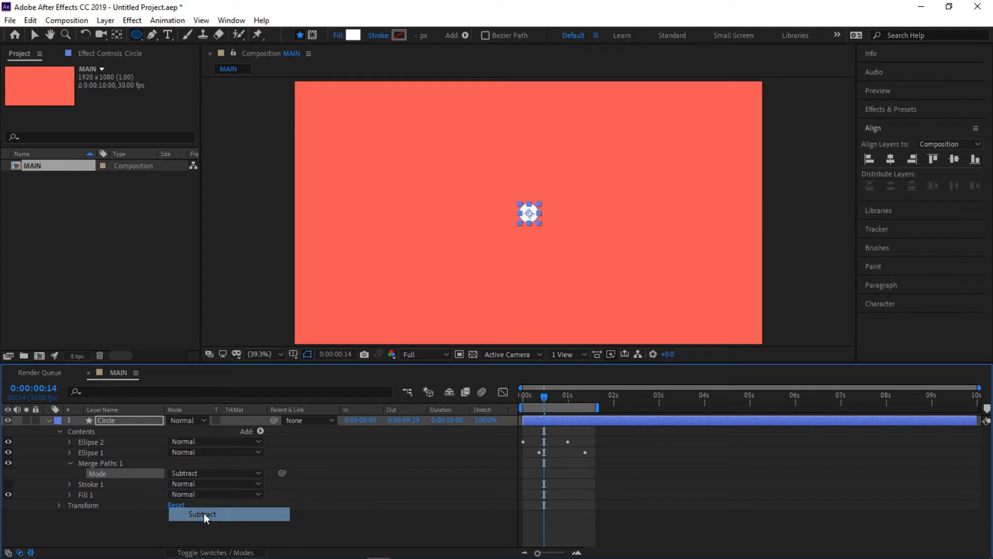
drag(541, 395, 511, 402)
key(space)
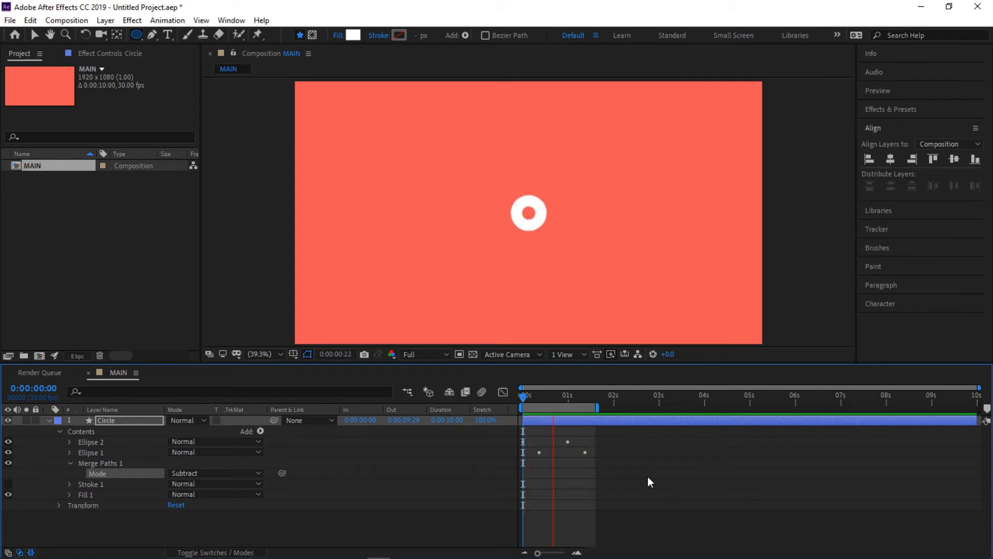
key(space)
- Reveal the Circle layer's keyframes, move both Scale keyframes of Ellipse 1 about 2 frames earlier, and preview the animation
click(120, 421)
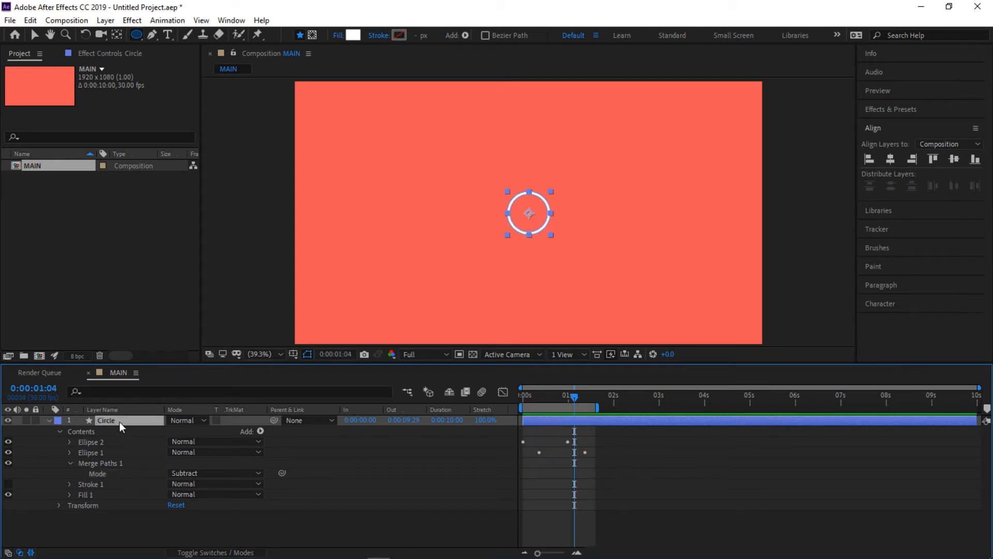
key(u)
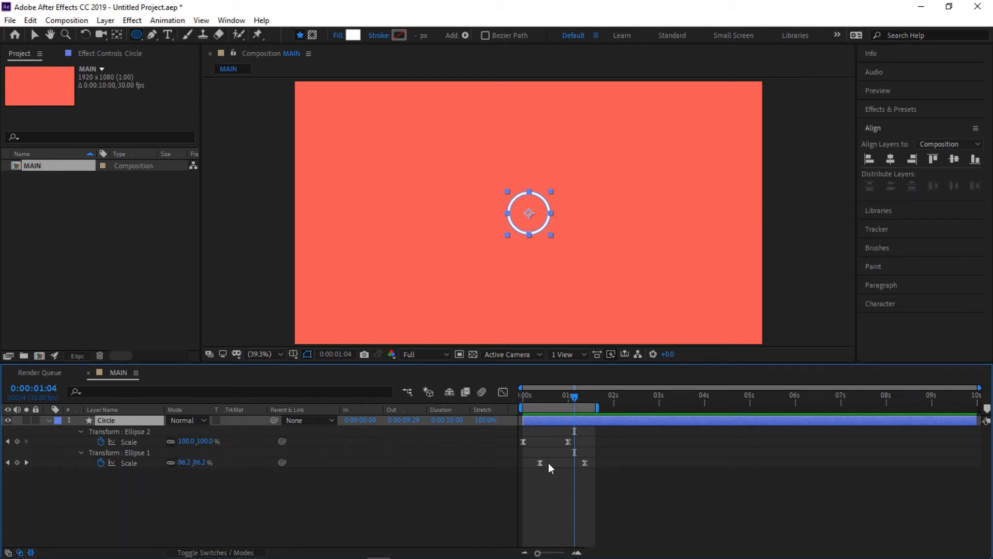
drag(595, 470, 523, 463)
drag(584, 465, 582, 464)
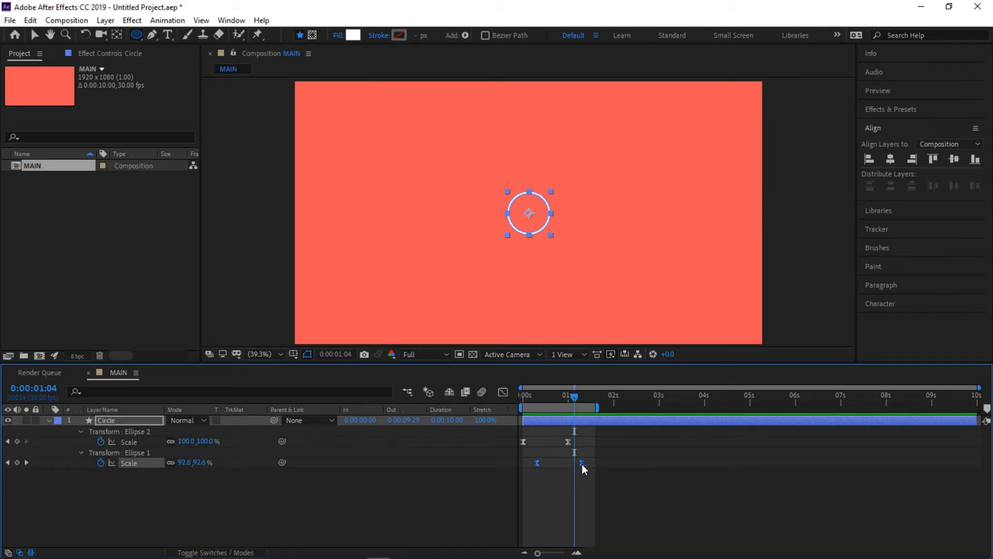
click(522, 398)
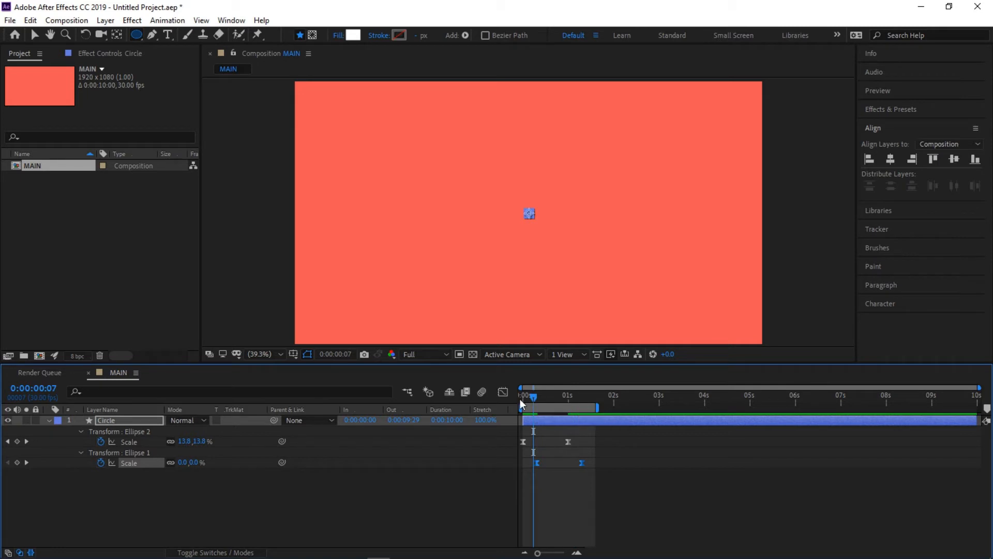
key(space)
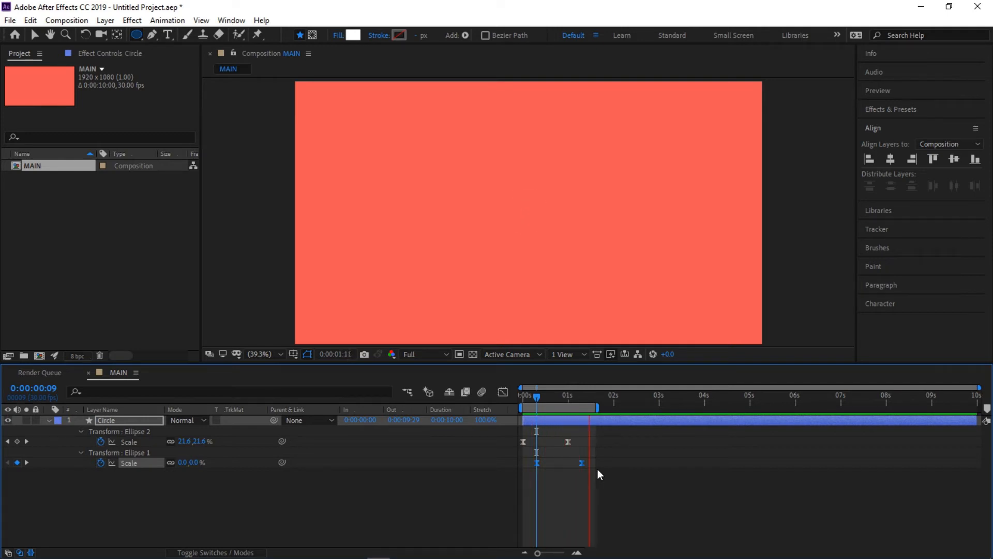
key(space)
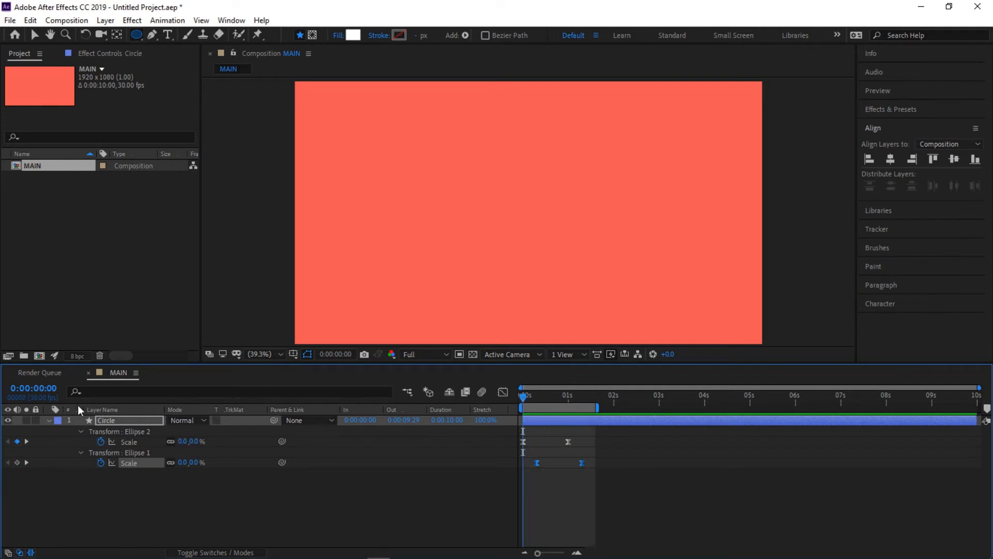
- Collapse and hide the Circle layer and draw a small rectangle on a new shape layer near the composition's centre
click(49, 419)
click(8, 420)
click(117, 484)
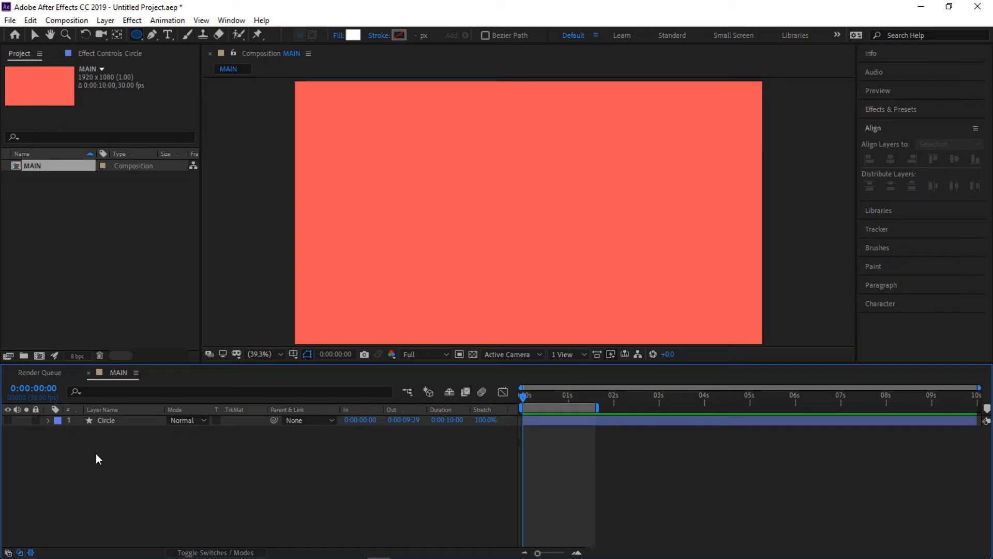
drag(137, 32, 183, 37)
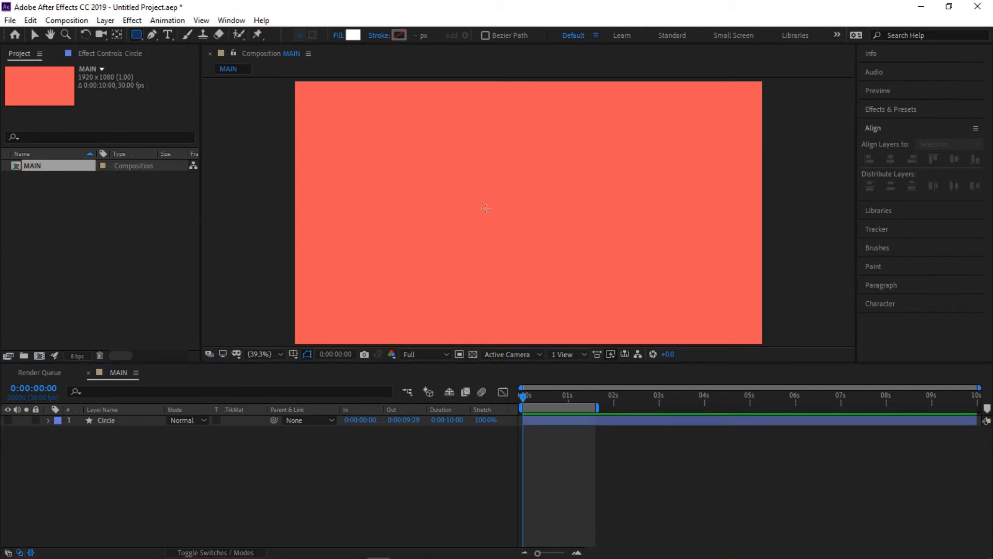
mouse_move(497, 193)
mouse_down()
mouse_move(541, 241)
mouse_move(541, 233)
mouse_up()
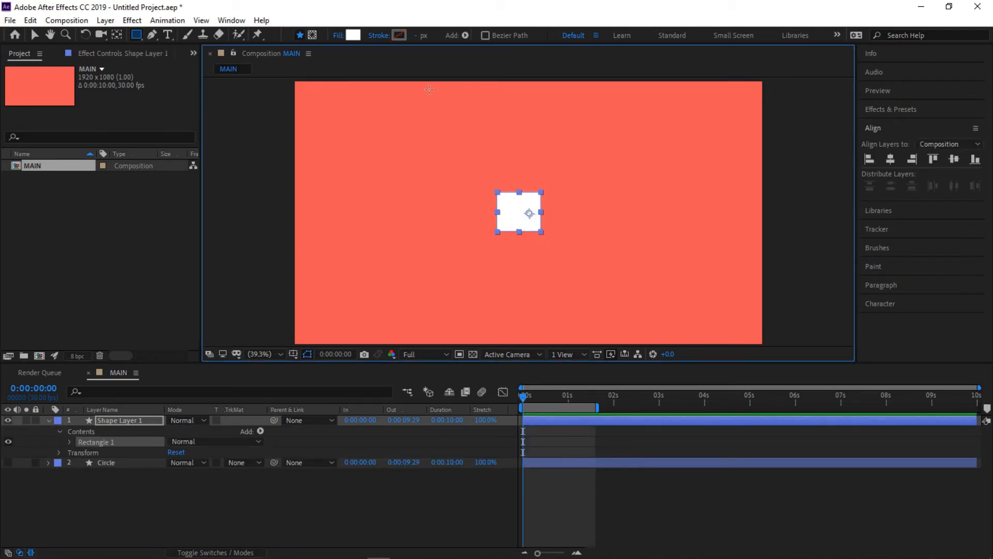
- Remove the new rectangle's fill and give it a solid light cyan stroke with colour 8BFBF5
click(339, 36)
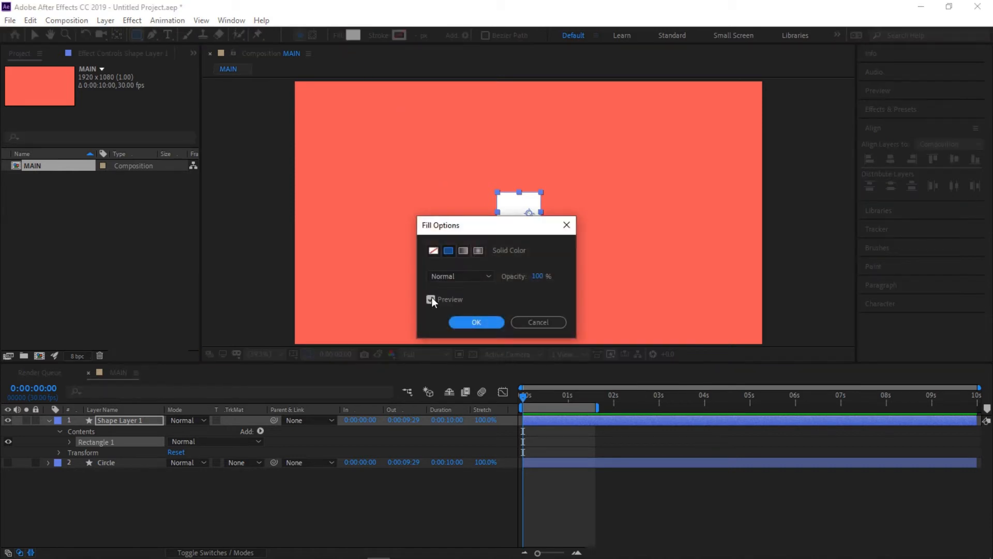
click(434, 251)
click(464, 324)
click(380, 36)
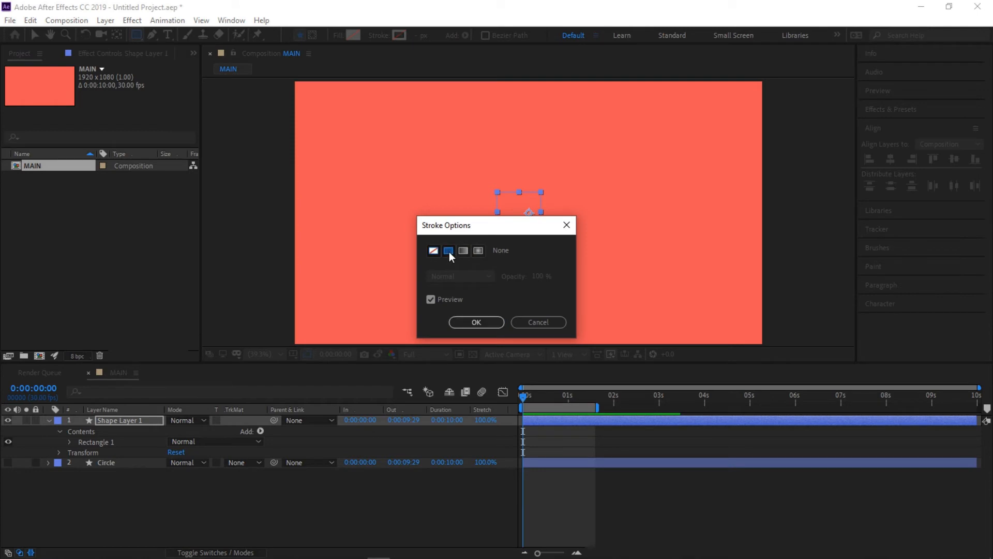
click(448, 250)
click(476, 323)
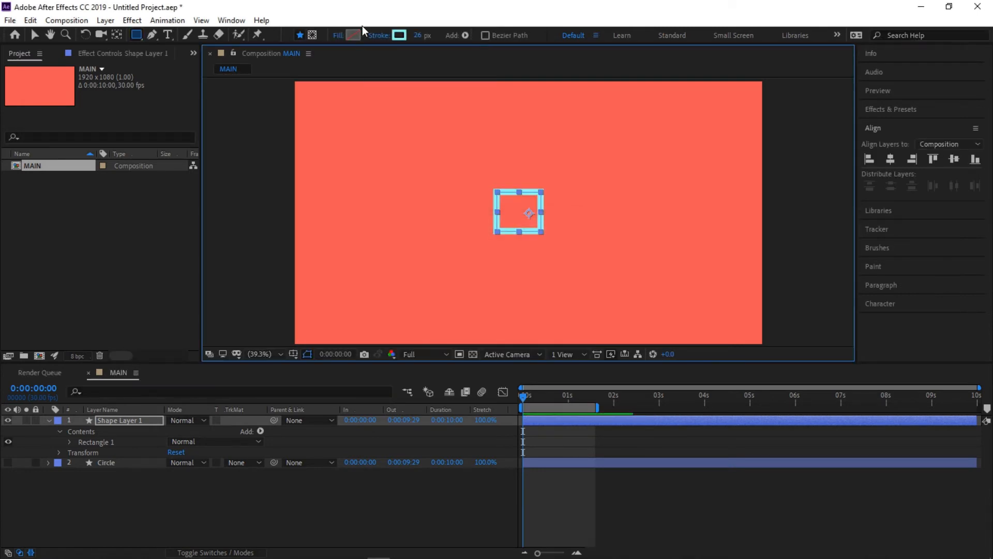
click(398, 35)
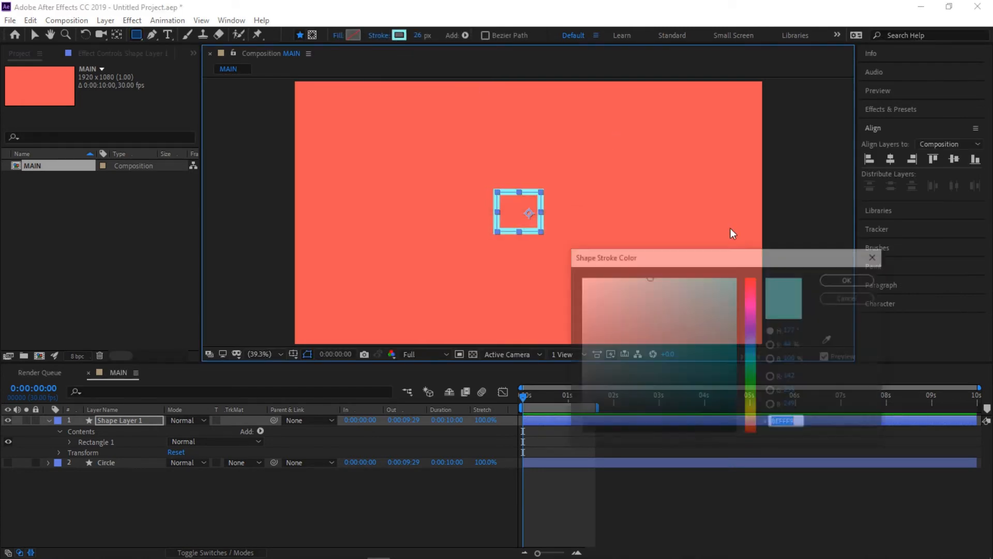
click(653, 278)
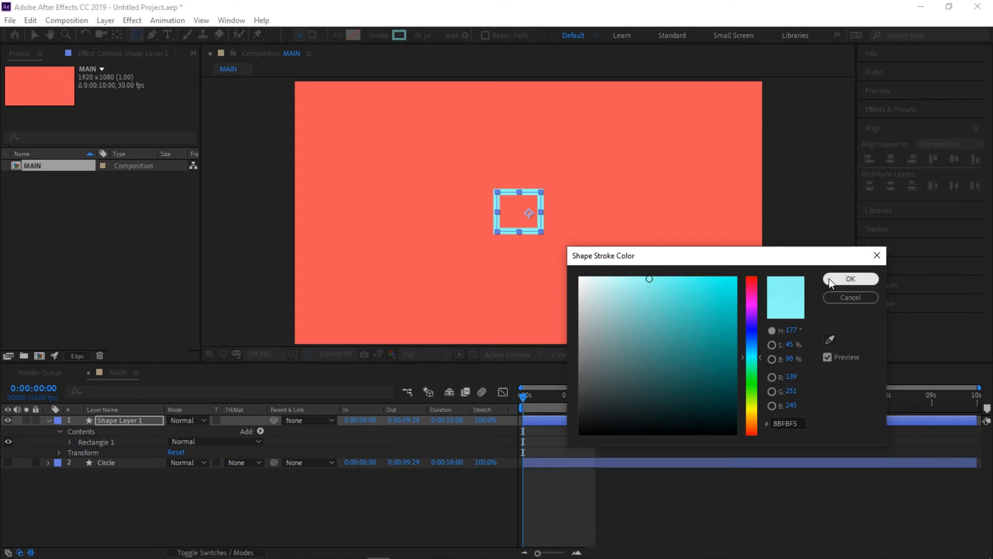
click(851, 278)
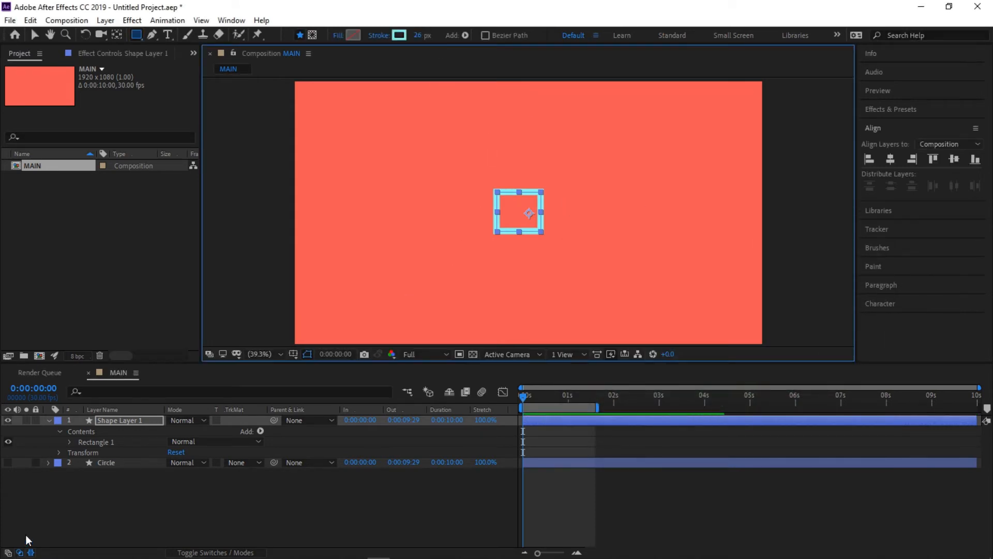
- Collapse the new shape layer and rename it Rectangle
click(49, 420)
right_click(122, 420)
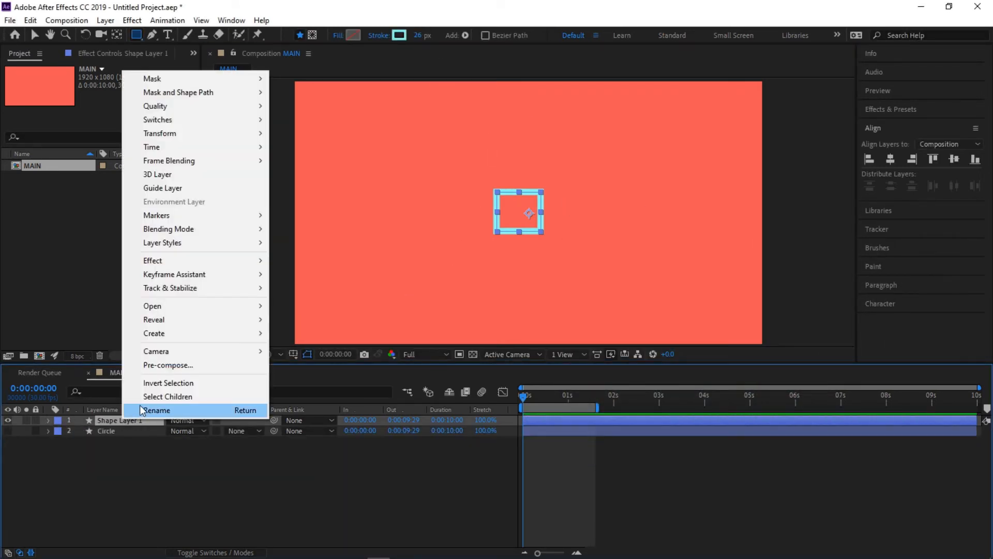
click(150, 412)
text(Rec)
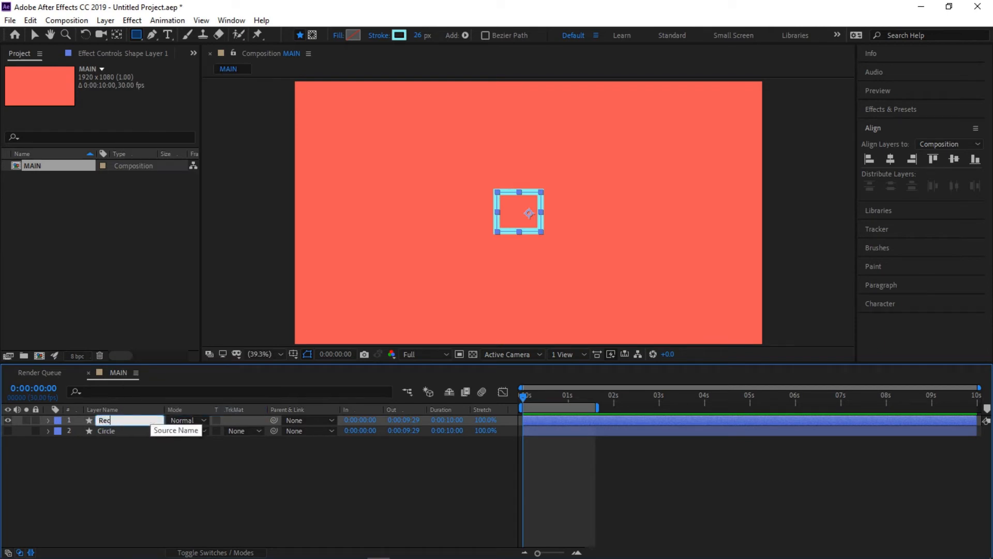
text(tangle)
key(Return)
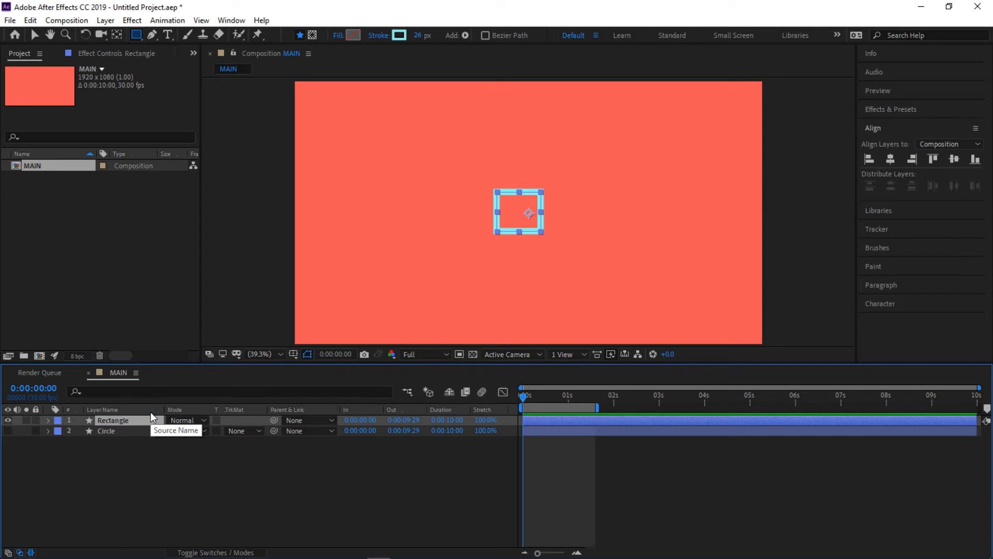
- Center the Rectangle layer's anchor point in its layer content
right_click(114, 417)
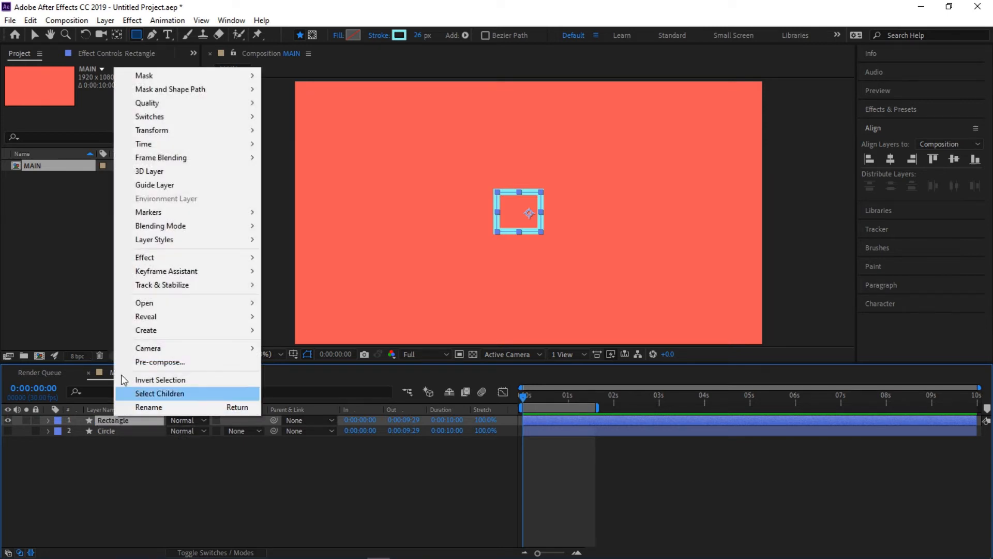
mouse_move(164, 133)
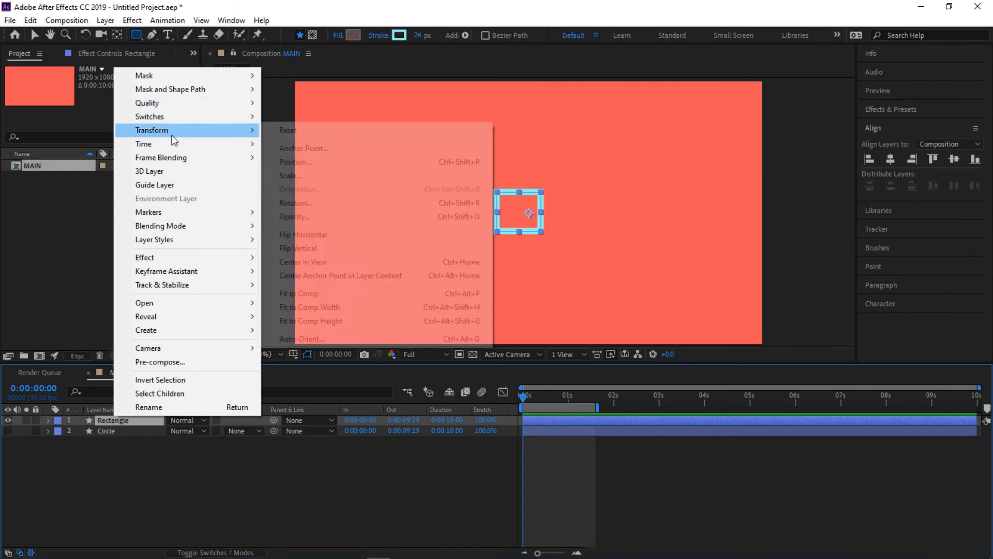
click(333, 278)
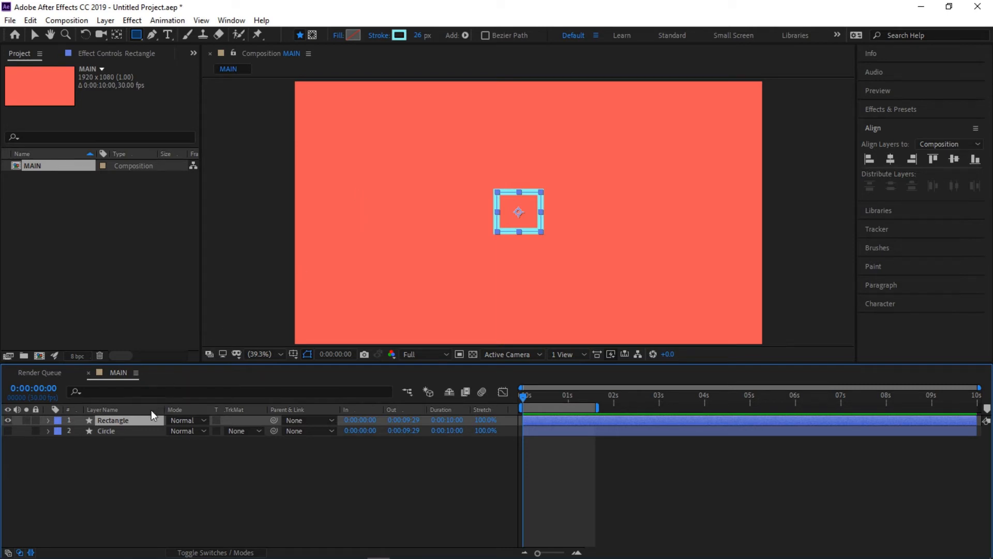
- Add Trim Paths to the Rectangle layer's contents and expand it to show its Start and End properties
click(48, 420)
click(120, 431)
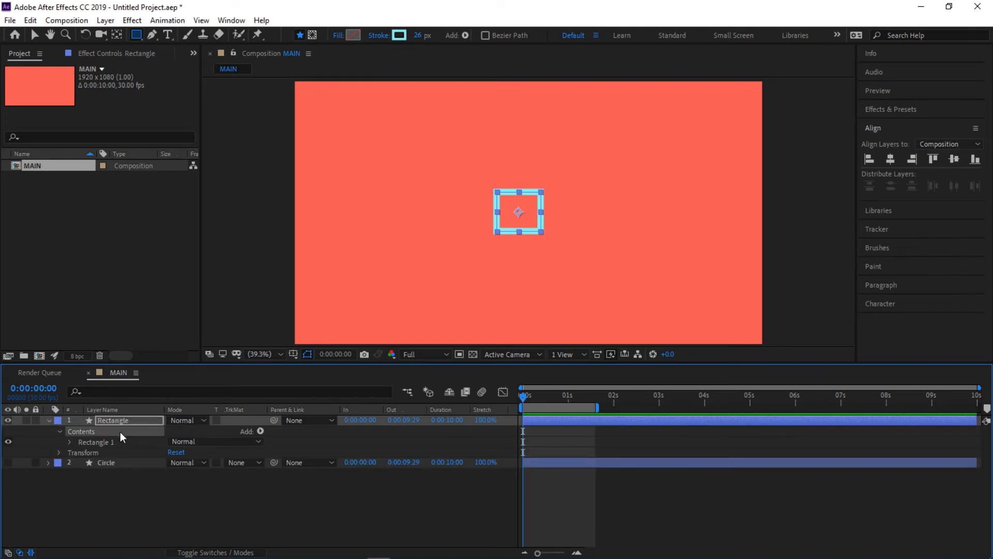
click(260, 431)
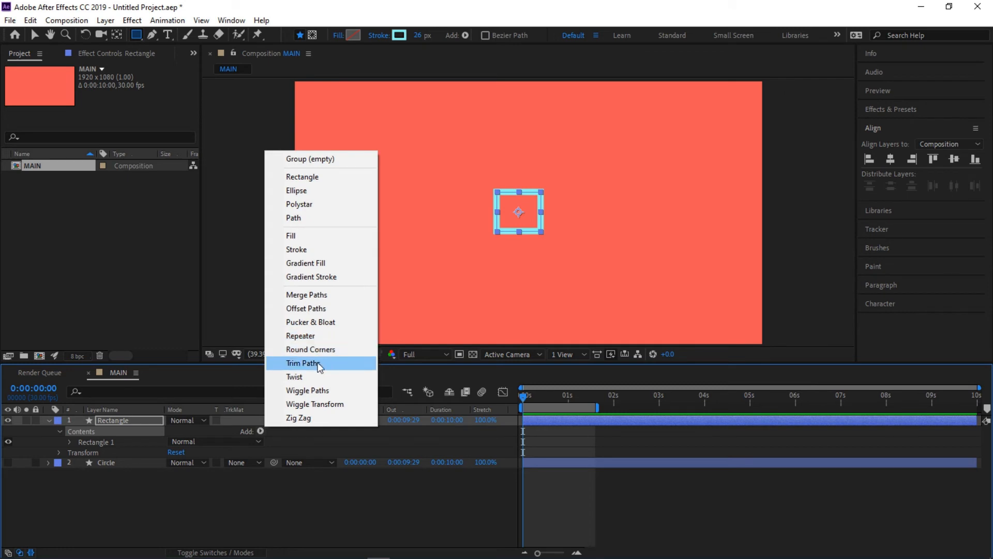
click(305, 364)
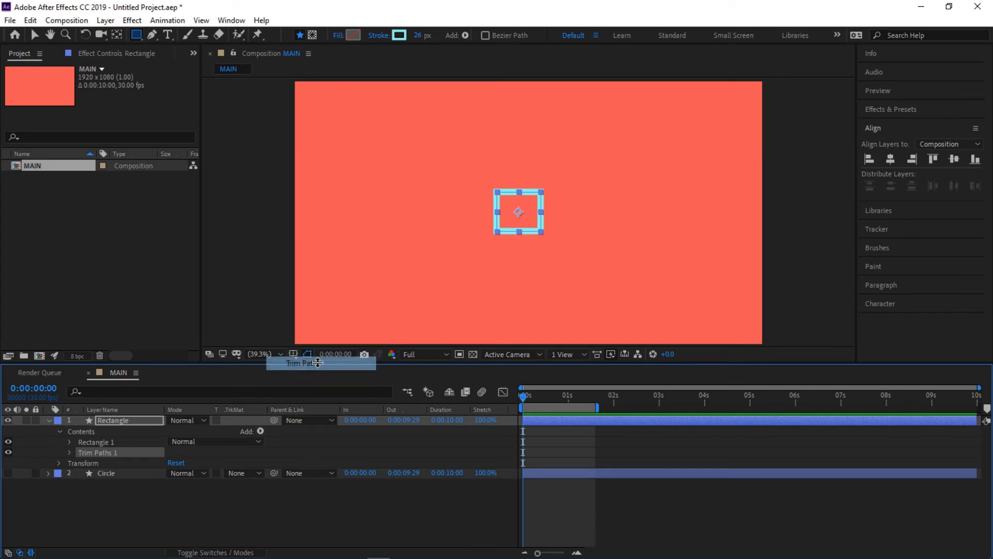
click(69, 452)
click(108, 463)
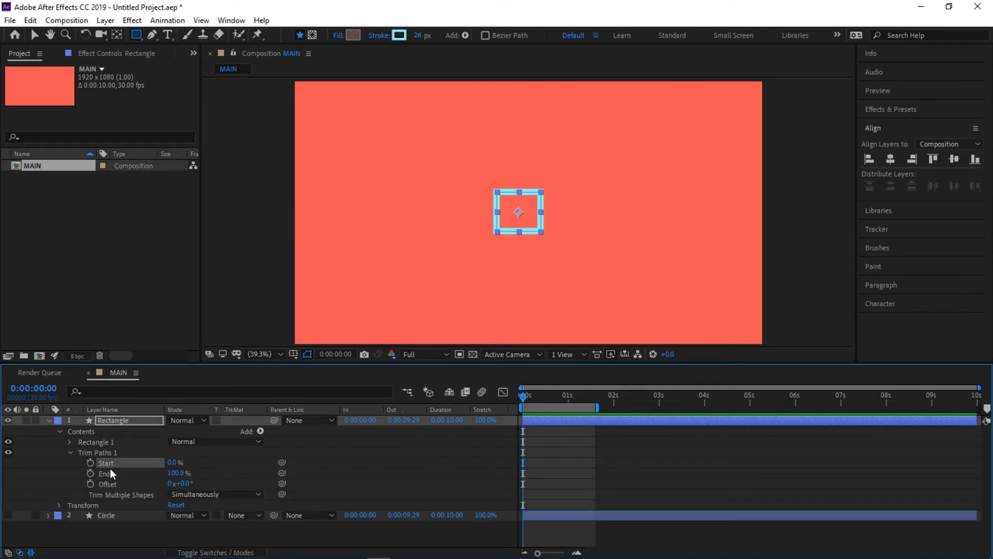
click(108, 472)
click(111, 461)
click(111, 474)
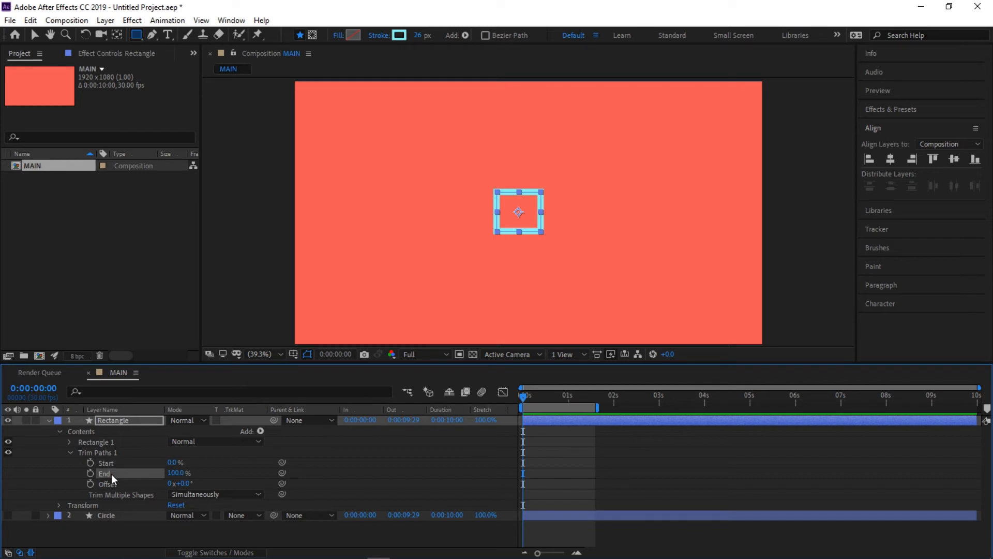
- At 0:00:00:01, set Trim Paths 1's Start to 100% and create keyframes for both Start and End at 100%
drag(530, 399, 526, 400)
click(176, 462)
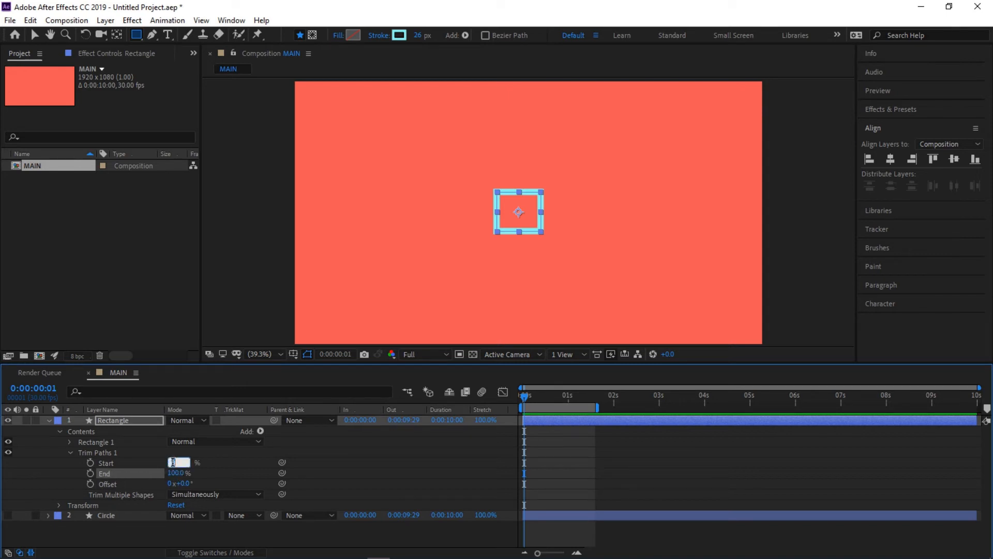
text(100)
key(Return)
click(90, 462)
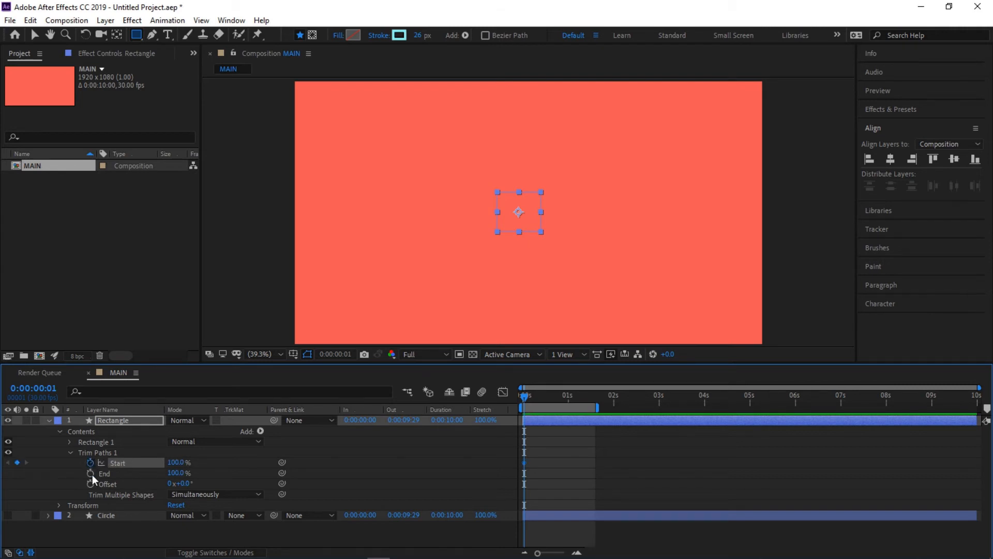
click(90, 473)
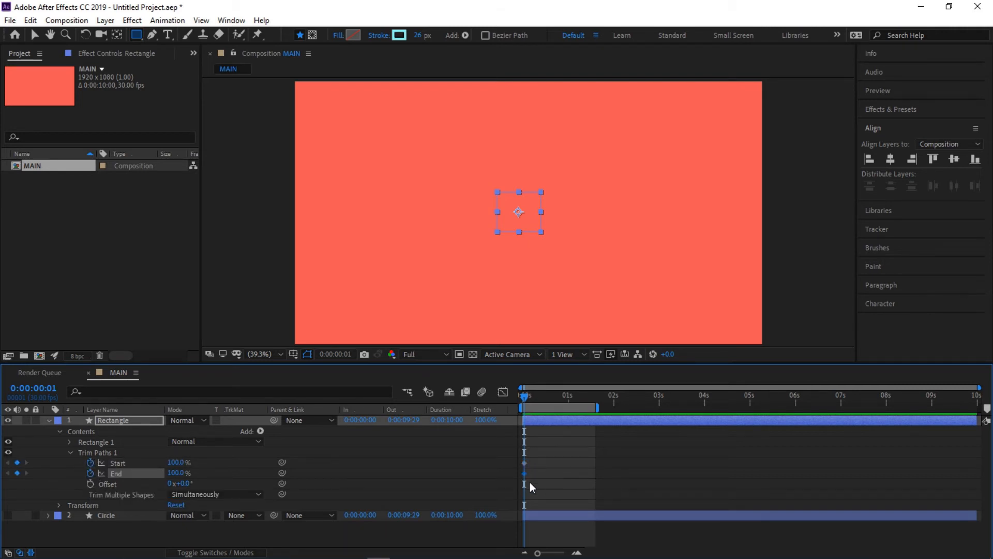
- At 0:00:01:00, set both Start and End of Trim Paths 1 to 0% and return to the beginning of the timeline
drag(557, 401, 563, 402)
click(176, 463)
text(0)
key(Return)
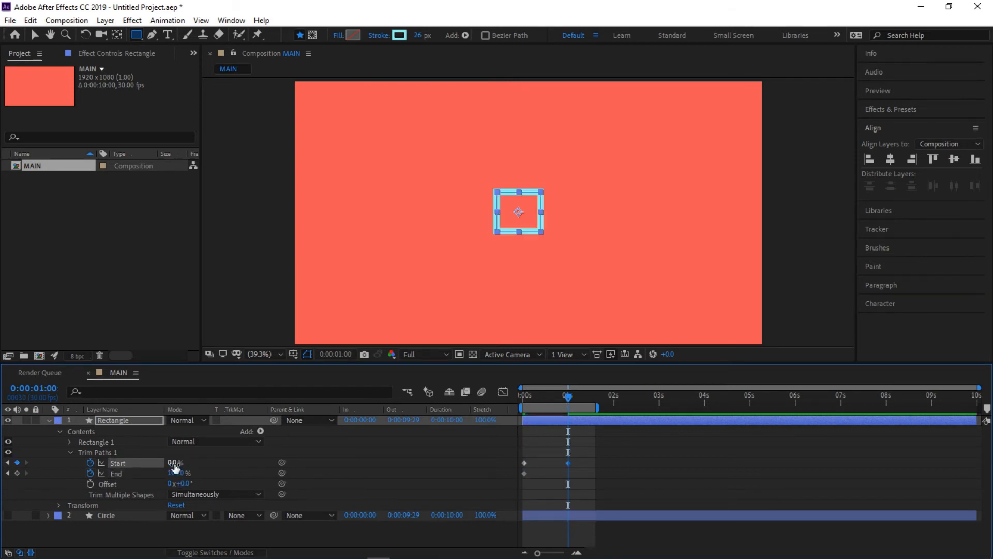
click(172, 473)
text(0)
key(Return)
drag(579, 395, 513, 403)
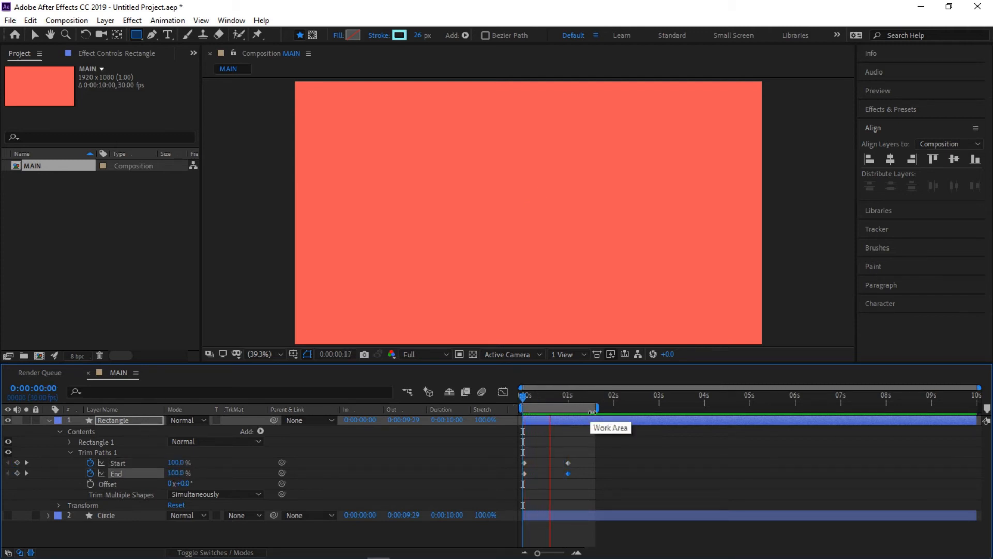
- Apply Easy Ease to all the Start and End keyframes of the Rectangle layer's Trim Paths 1
key(space)
drag(586, 478, 520, 455)
right_click(568, 474)
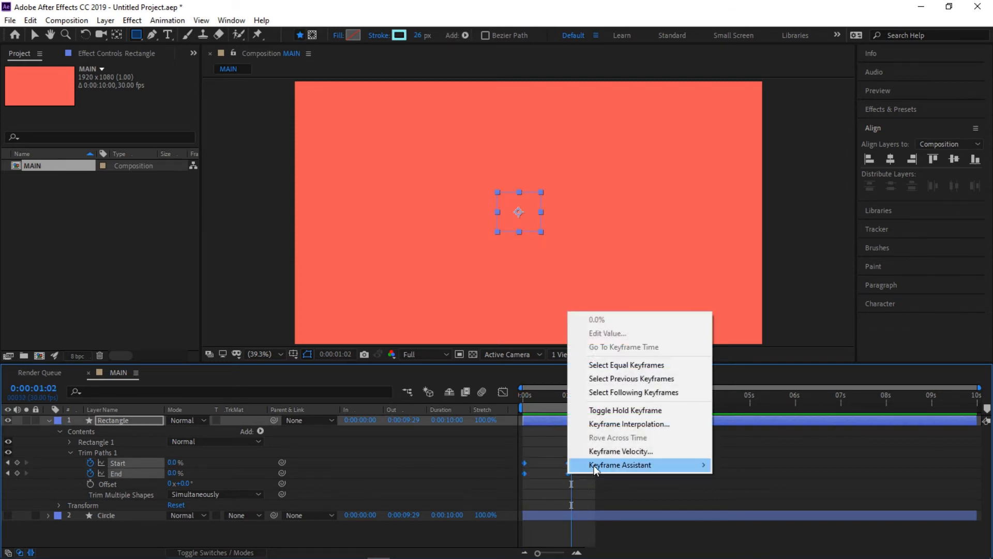
mouse_move(595, 465)
click(753, 385)
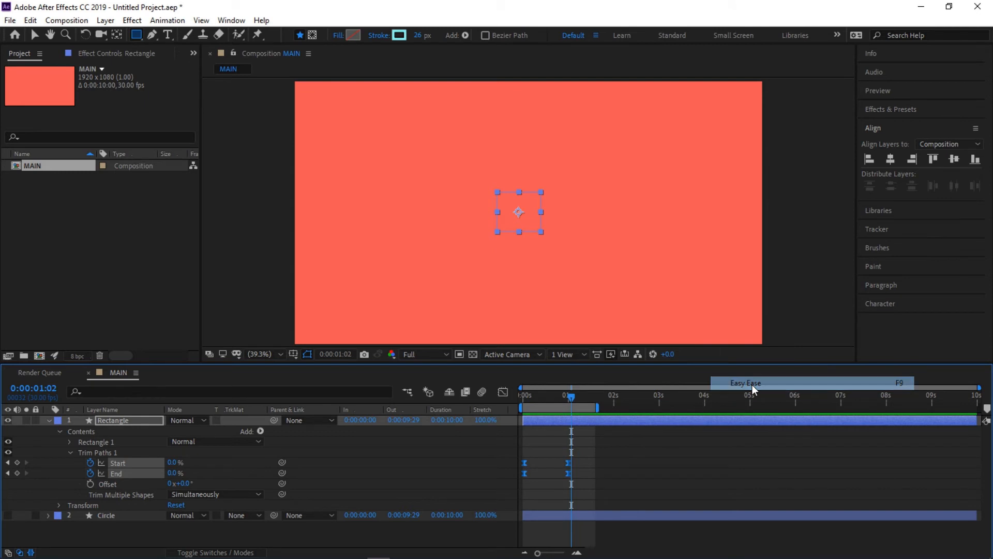
- Shift both Trim Paths End keyframes about 0.3 seconds behind the Start keyframes and preview the animation from the beginning
drag(570, 395, 519, 406)
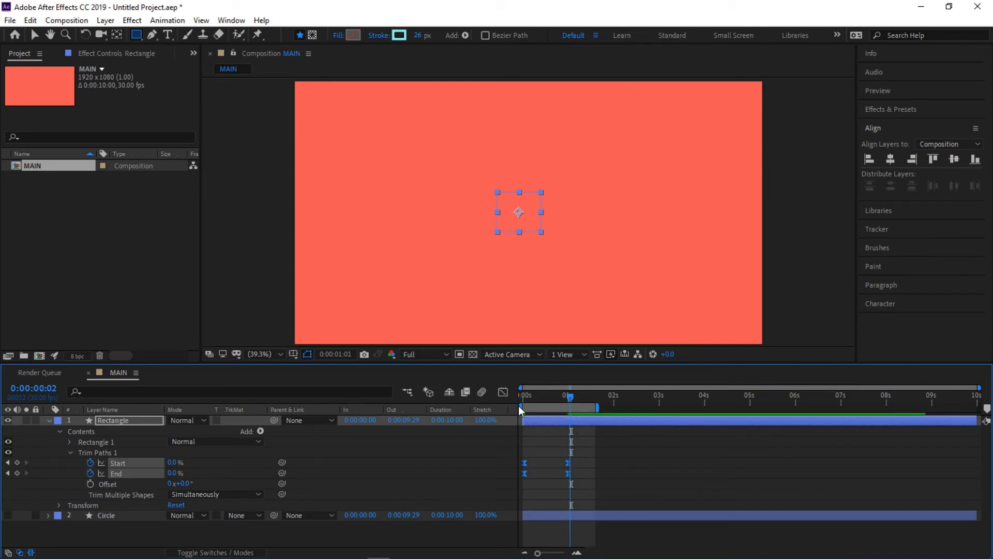
click(586, 482)
mouse_move(584, 471)
mouse_down()
mouse_move(518, 472)
mouse_move(582, 476)
mouse_up()
key(space)
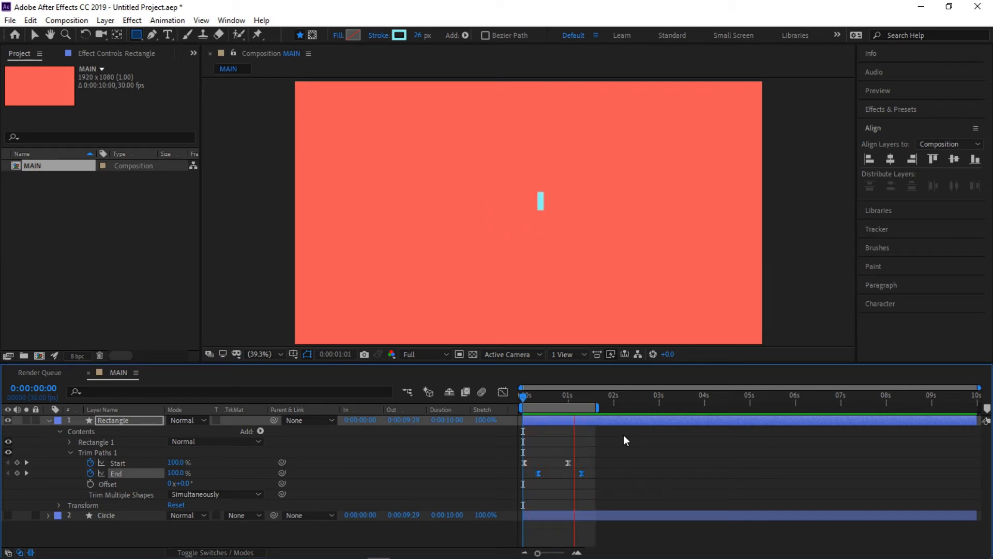
key(space)
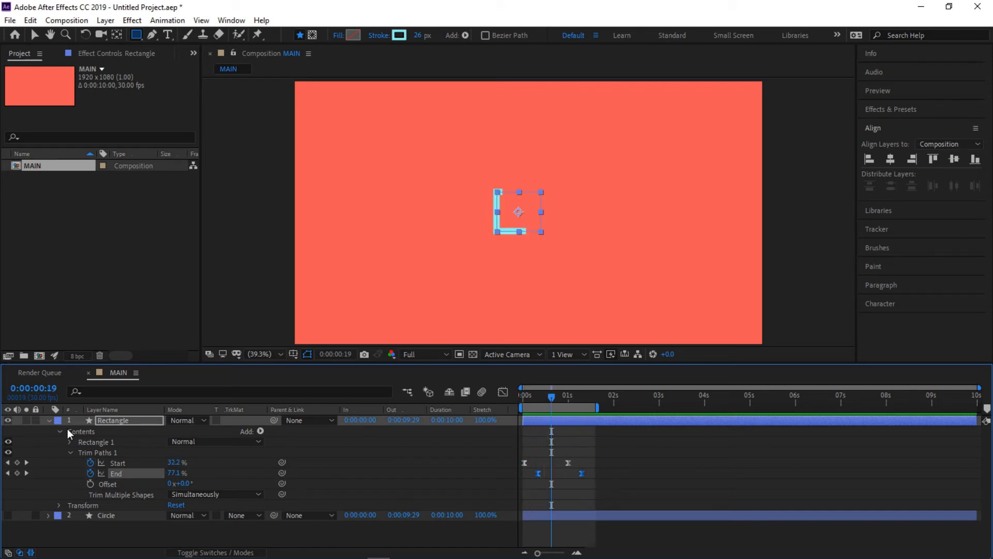
- Collapse and hide the Rectangle layer, leaving no layer selected
click(49, 420)
click(7, 423)
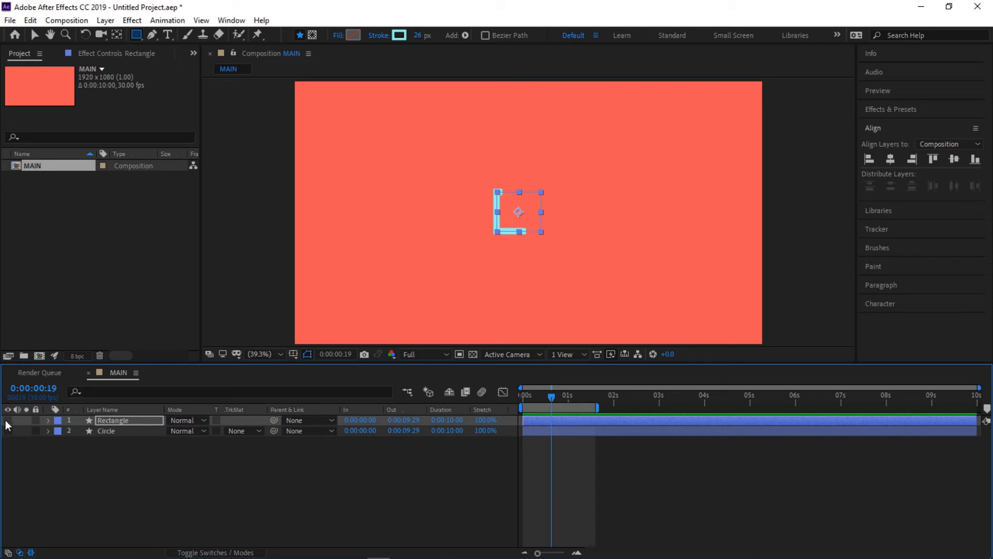
click(97, 484)
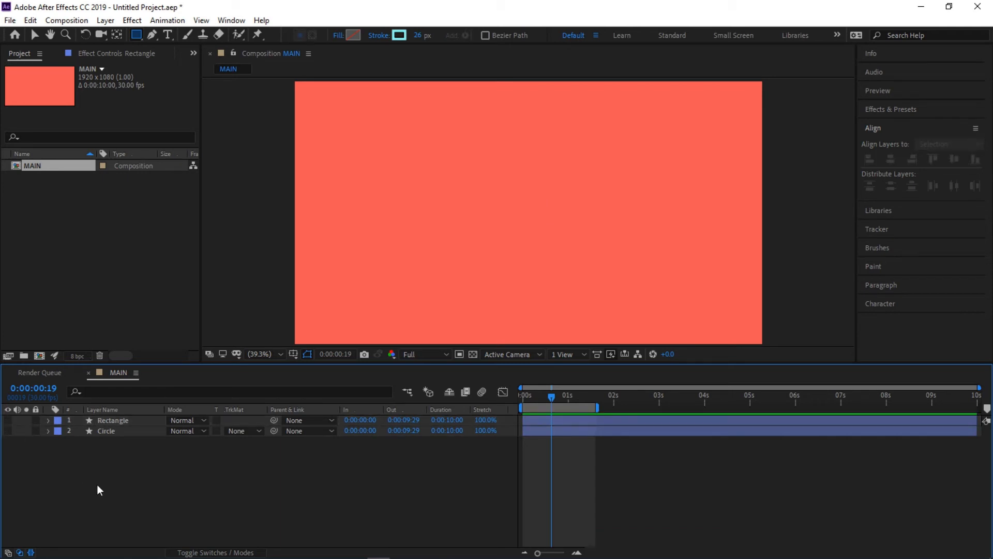
- Draw a five-sided polygon with an outer radius of about 87 near the composition's center and center its anchor point in the layer content
click(136, 35)
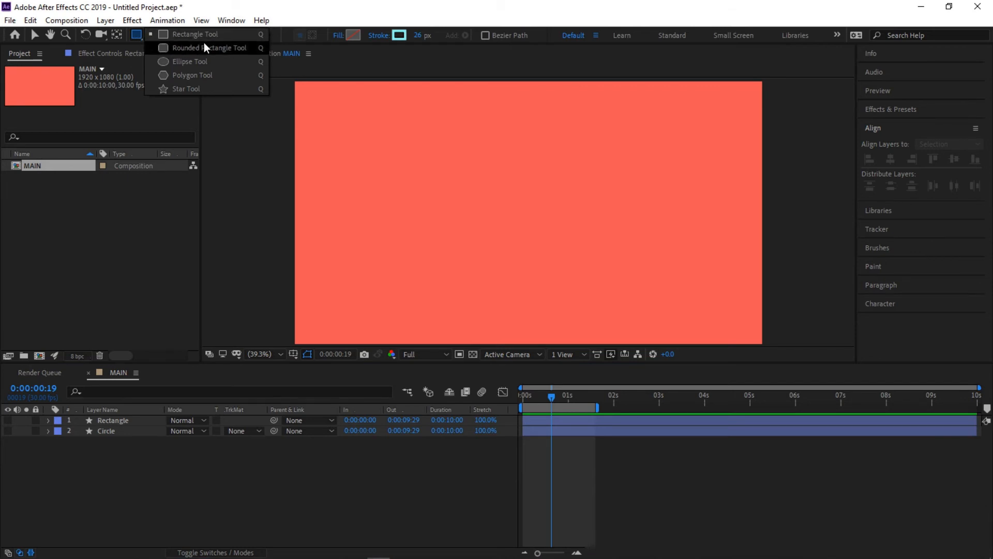
click(188, 76)
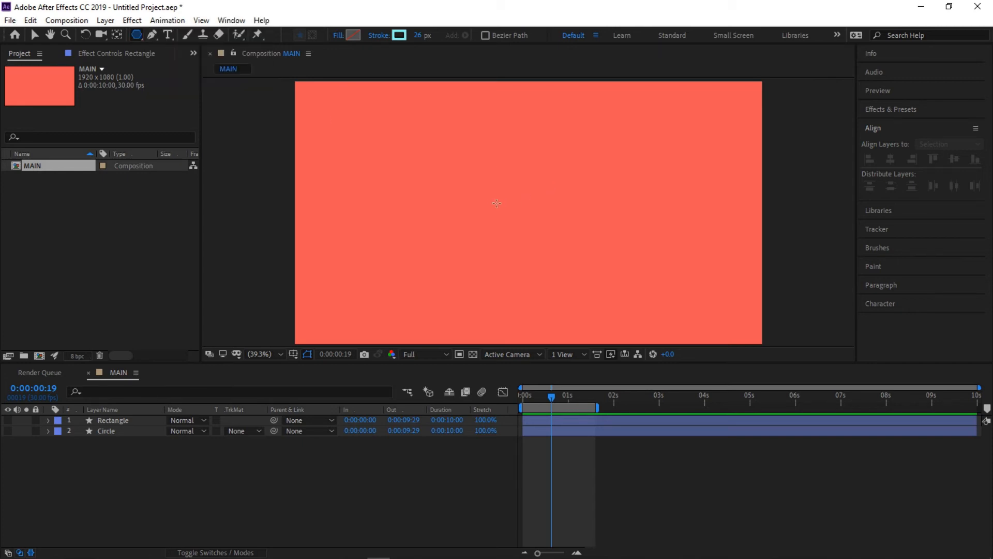
drag(500, 199, 512, 215)
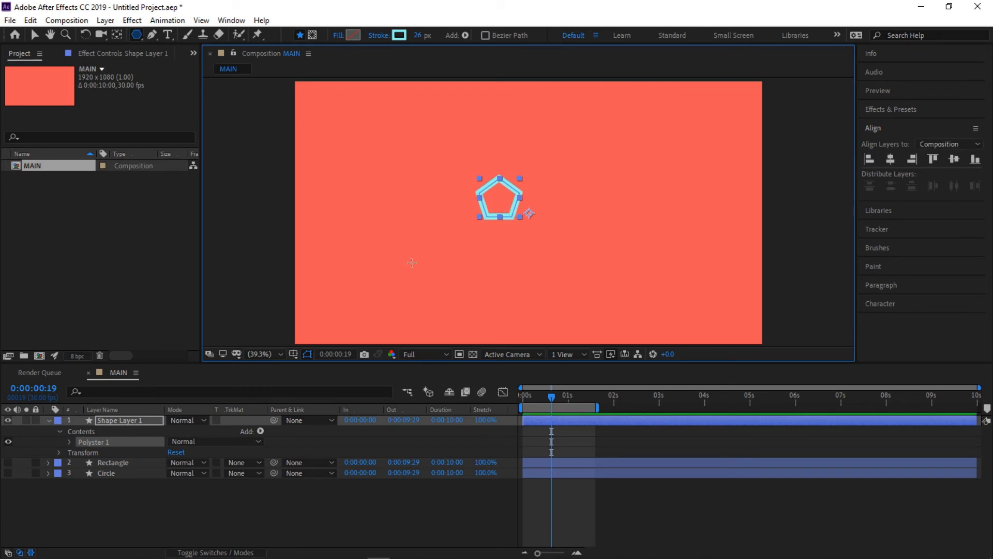
right_click(123, 421)
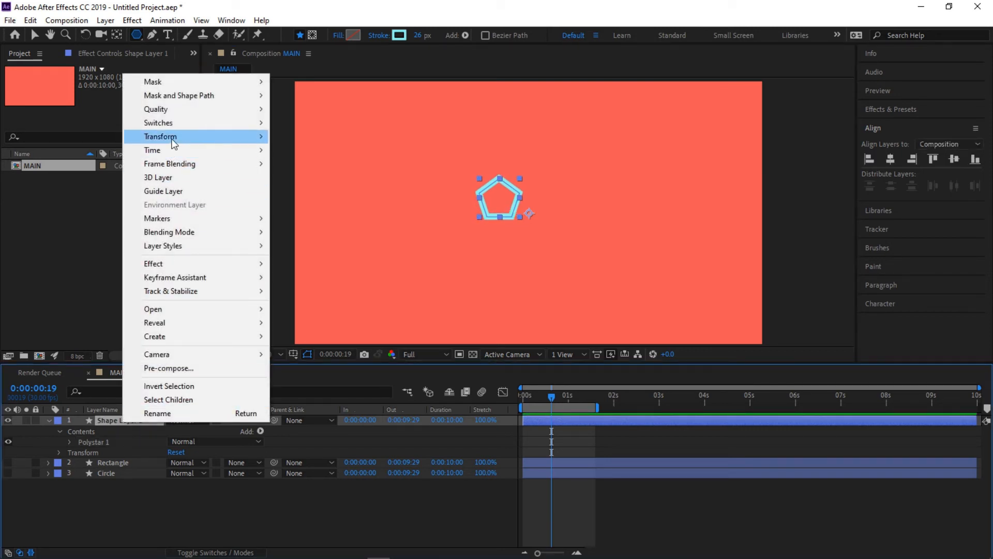
mouse_move(173, 139)
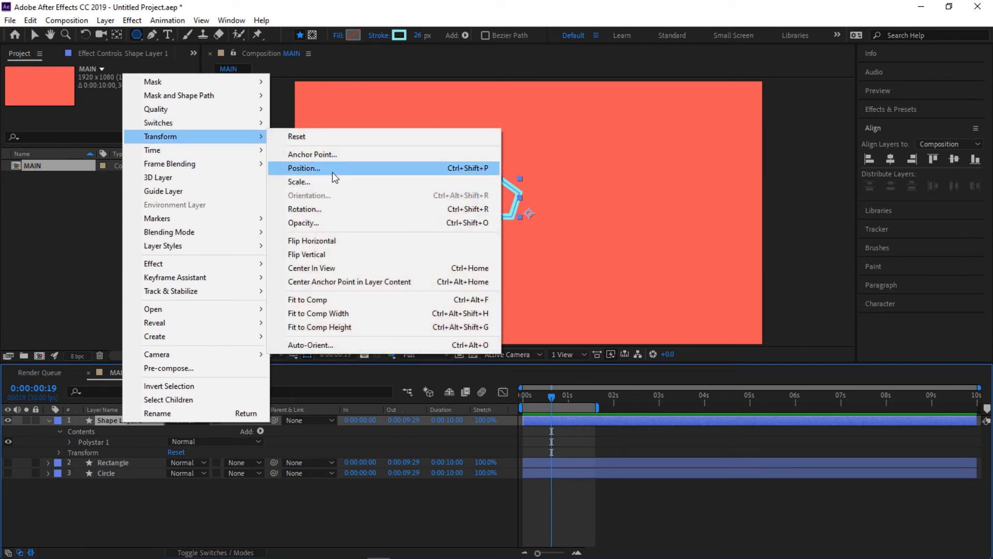
click(331, 282)
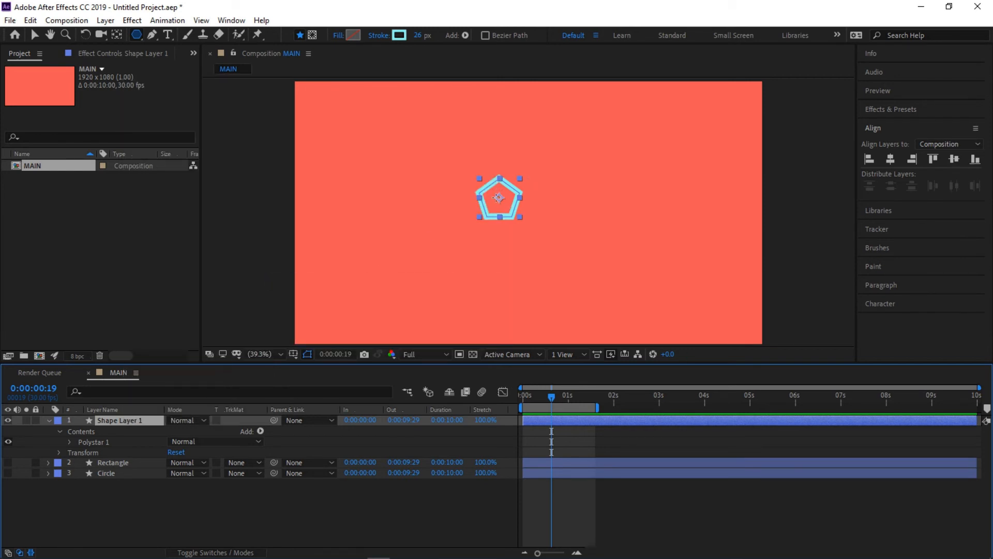
- Set the new polygon's stroke to None and its fill to Solid Color
click(379, 36)
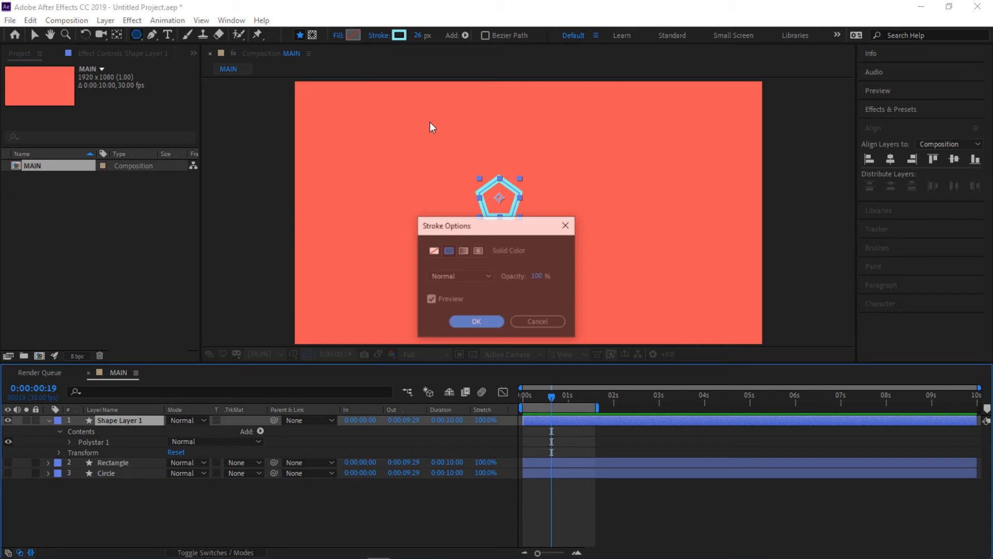
click(433, 250)
click(477, 322)
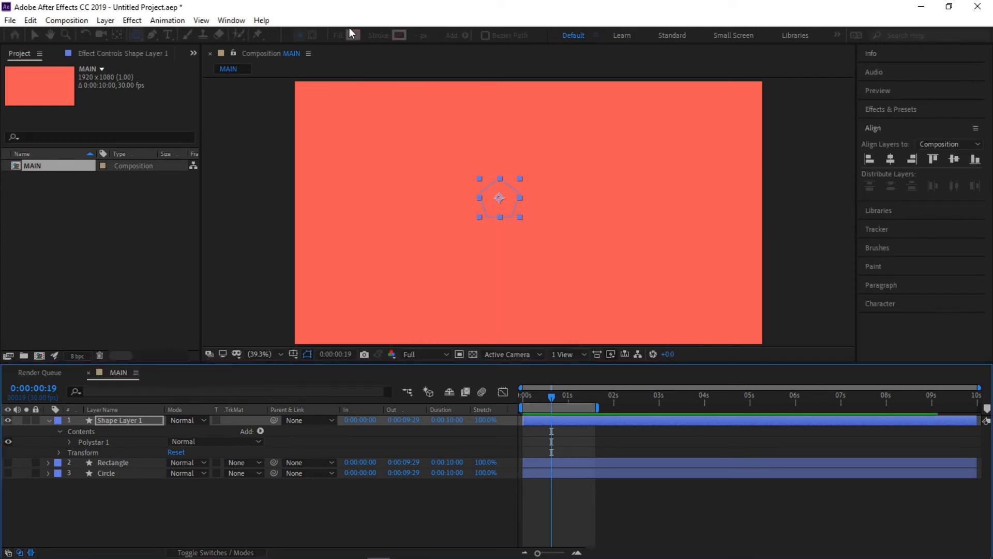
click(339, 35)
click(449, 251)
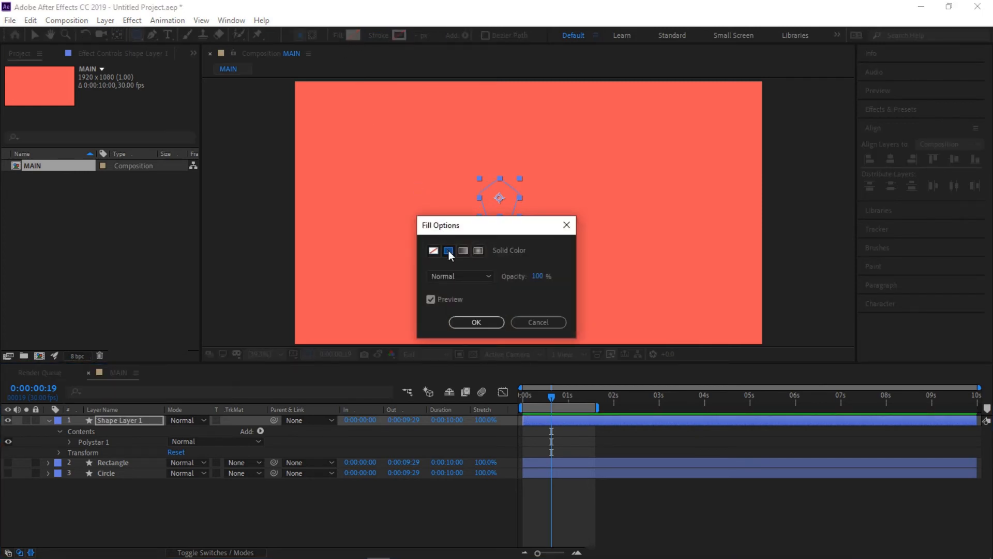
click(486, 325)
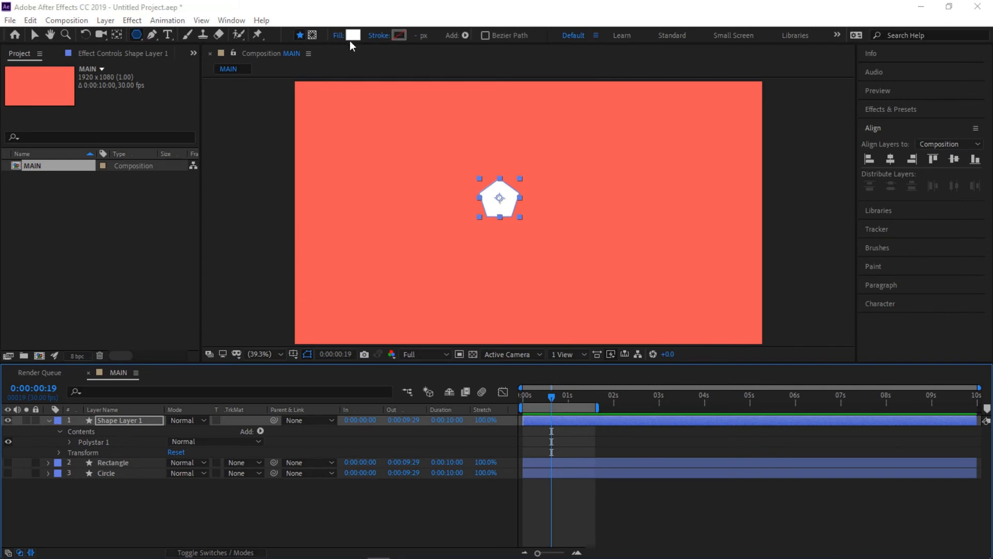
- Change the polygon's fill color to yellow-green CDDE13
click(351, 36)
click(756, 404)
drag(735, 331, 723, 296)
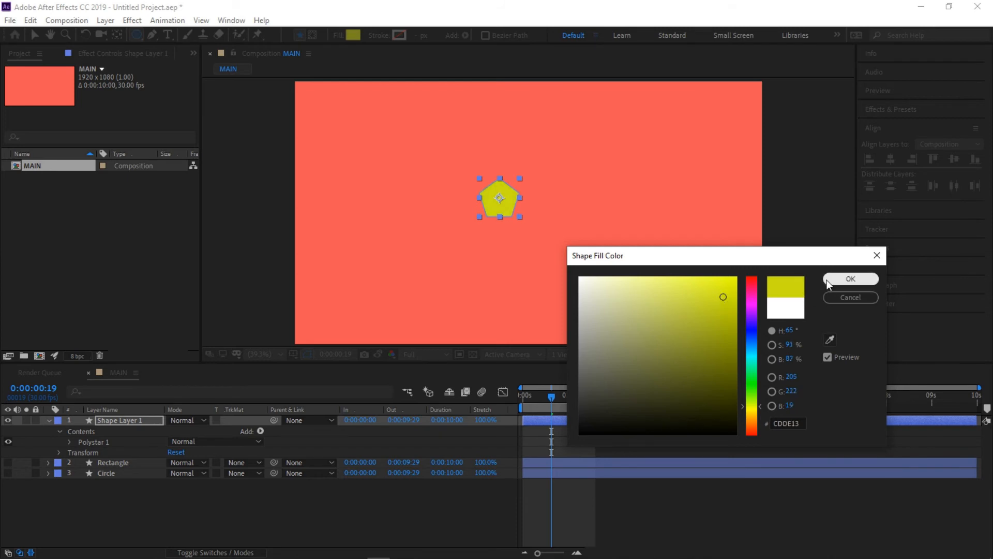
click(850, 278)
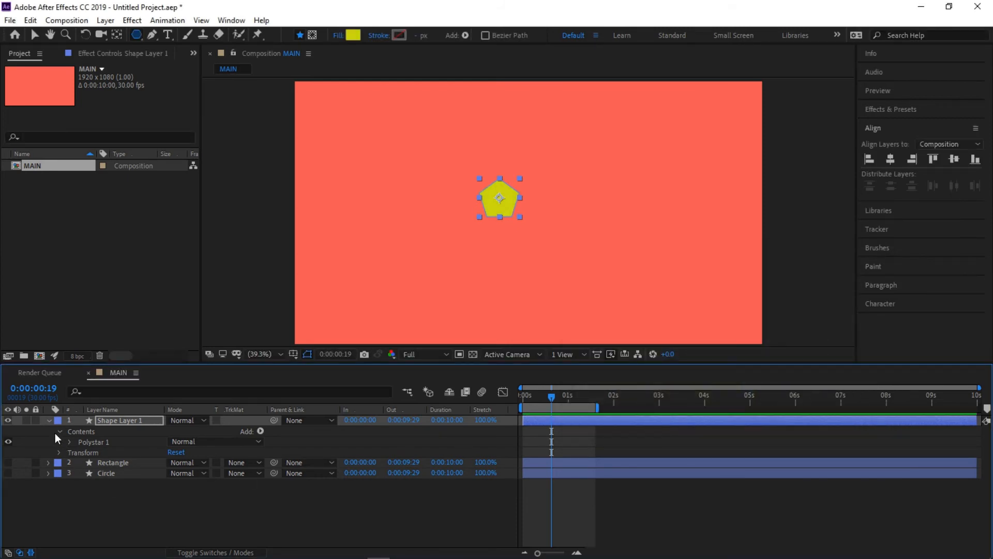
- Set Points to 3 in the polygon's Polystar Path 1 to turn it into a triangle
click(138, 419)
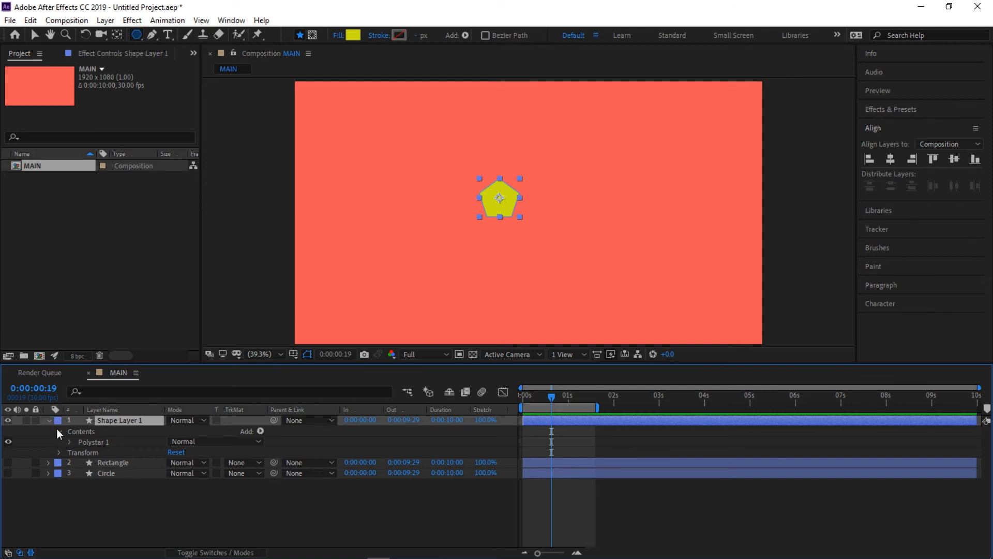
click(70, 433)
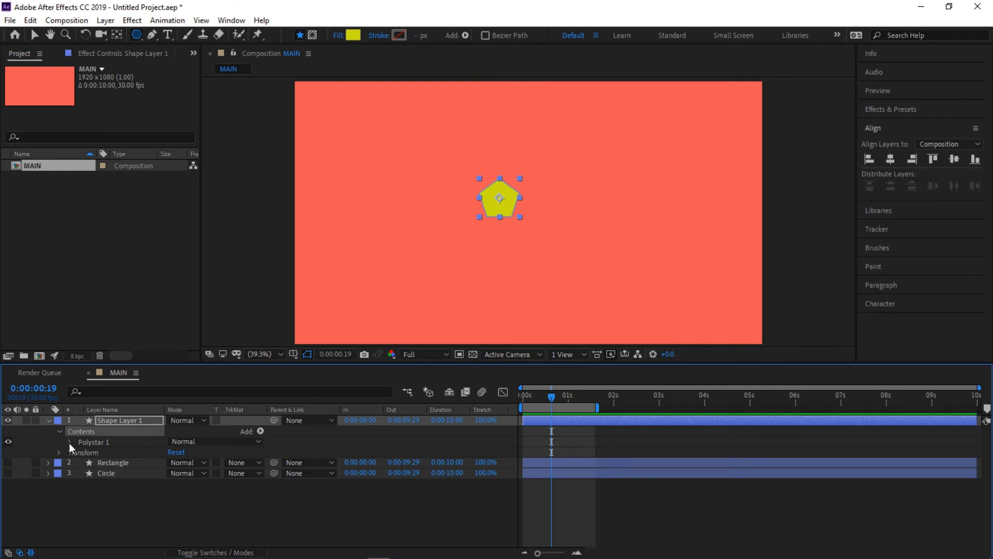
click(70, 443)
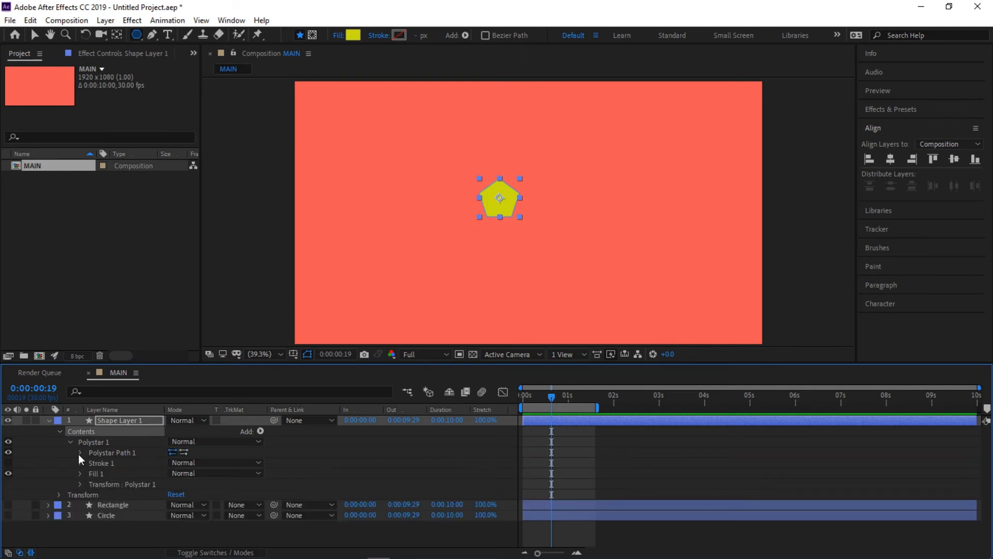
click(79, 452)
click(172, 474)
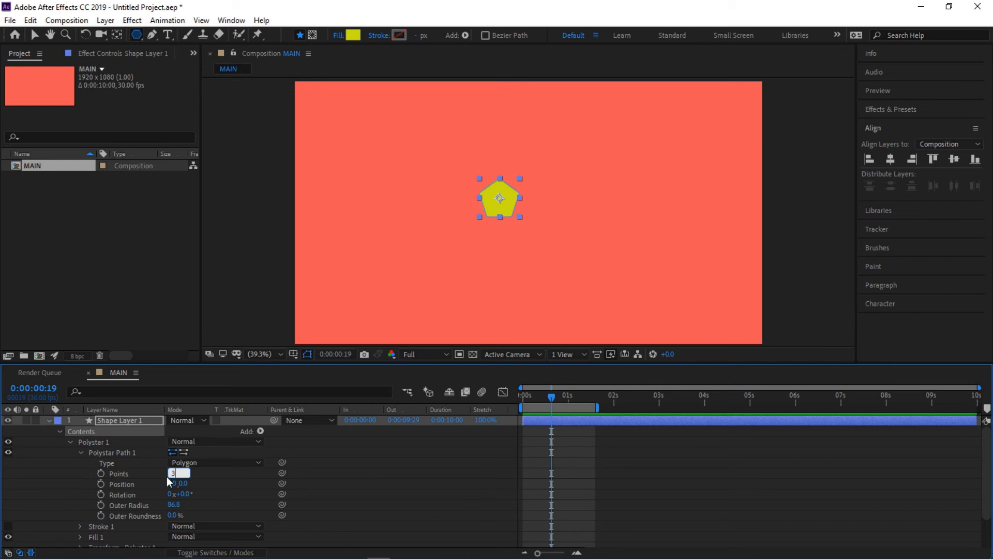
key(Return)
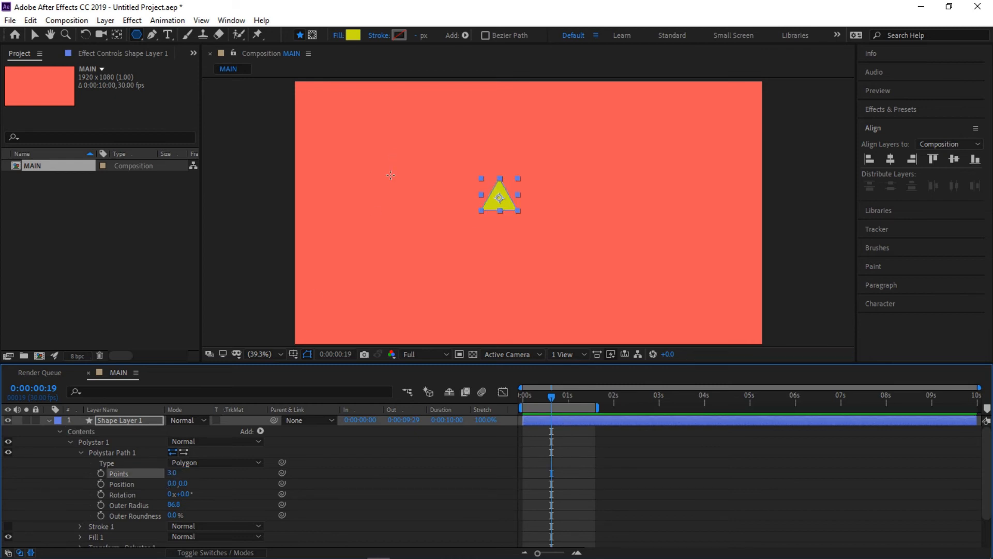
- Collapse the polygon's shape layer and rename it Triangle
click(49, 421)
right_click(105, 421)
click(129, 415)
text(Tra)
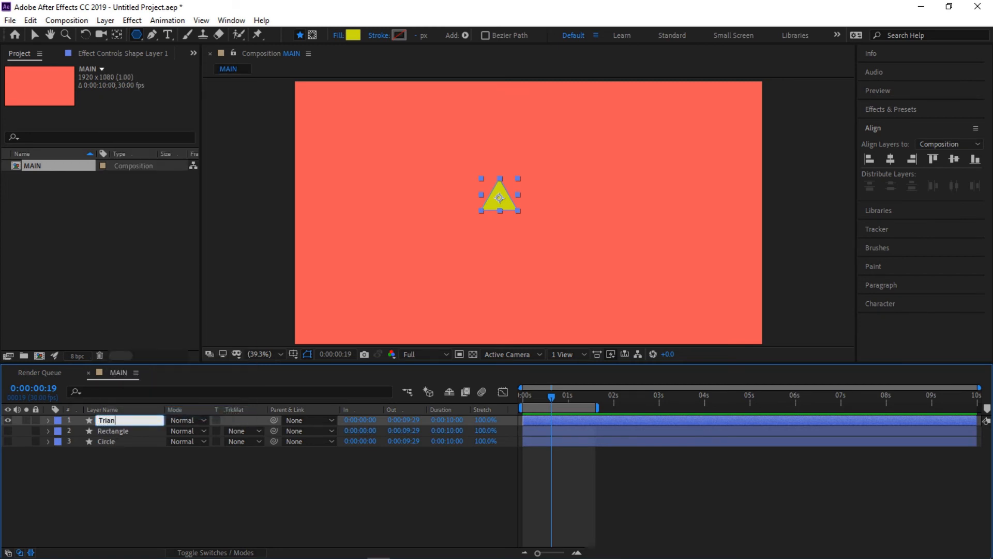
key(Return)
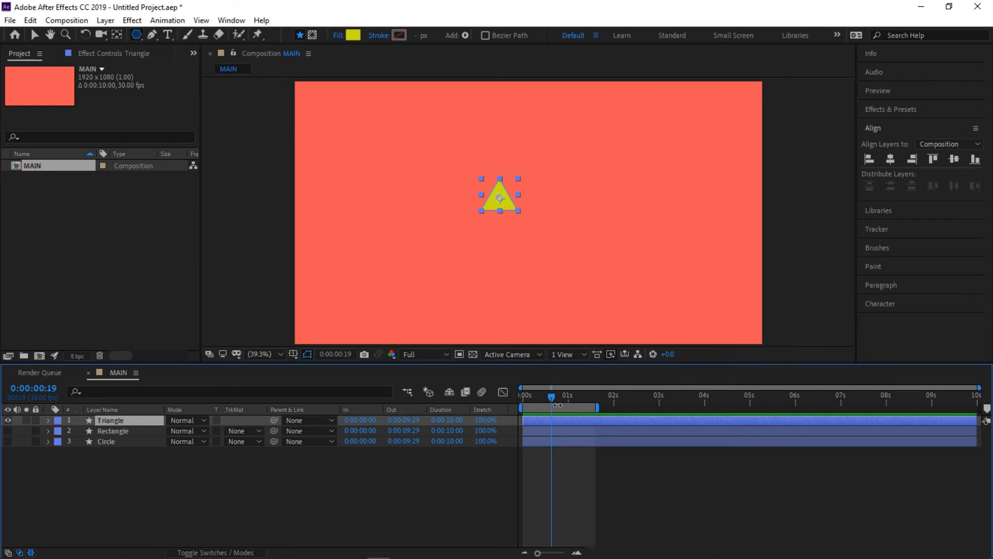
- Create a Scale keyframe of 100% for the Triangle layer at 0:00:00:01
drag(551, 397, 525, 407)
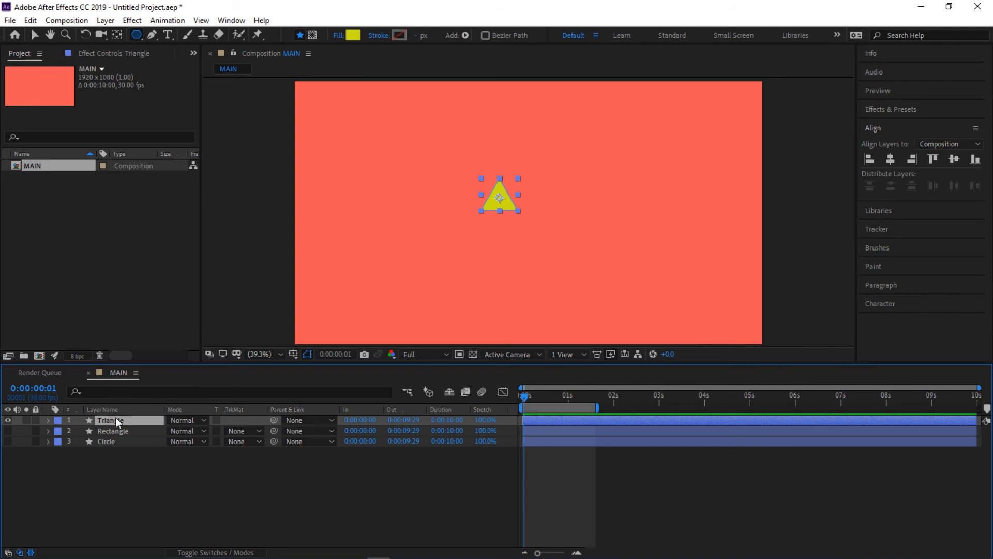
key(s)
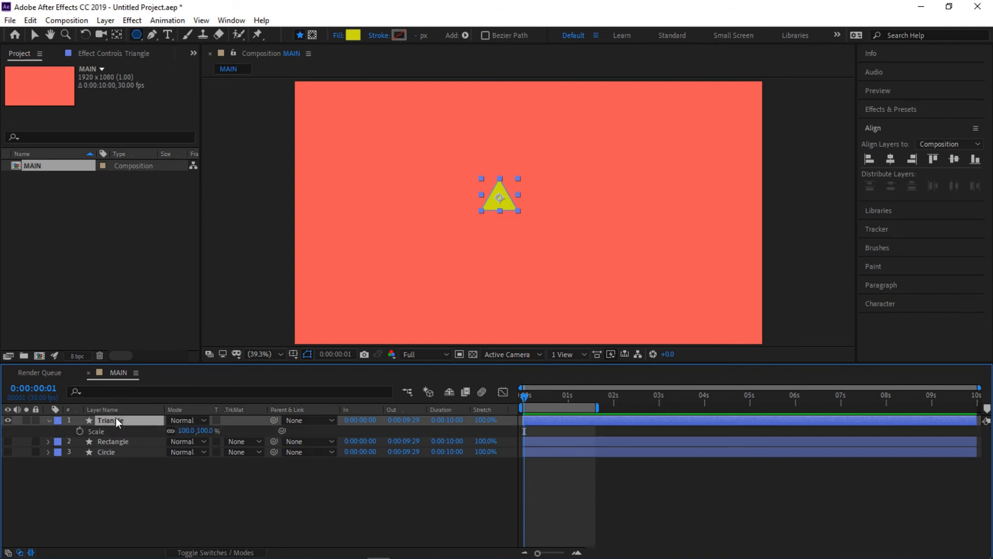
click(80, 431)
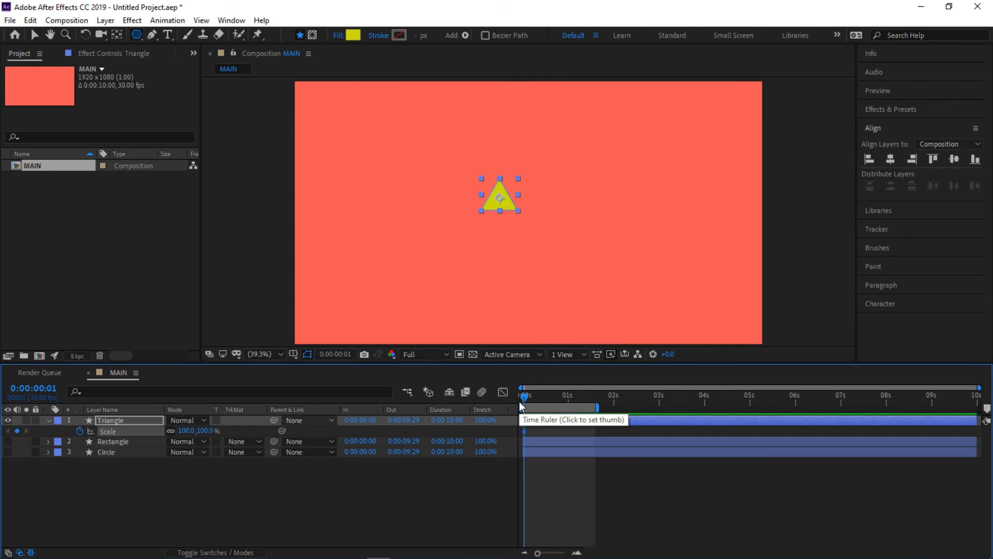
- At 0:00:01:00, set the Triangle layer's Scale to 0% and preview the animation from the beginning
drag(525, 396, 569, 403)
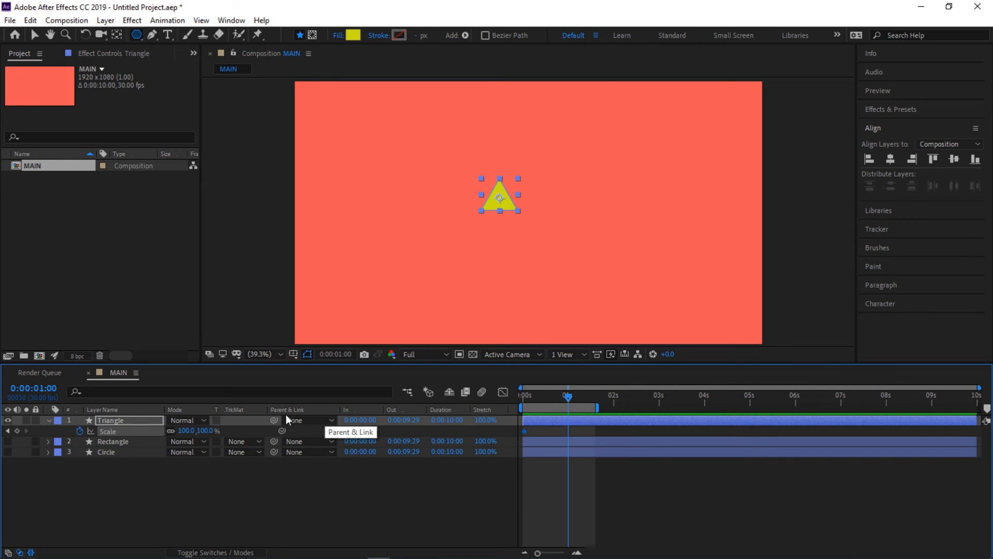
click(184, 431)
text(0)
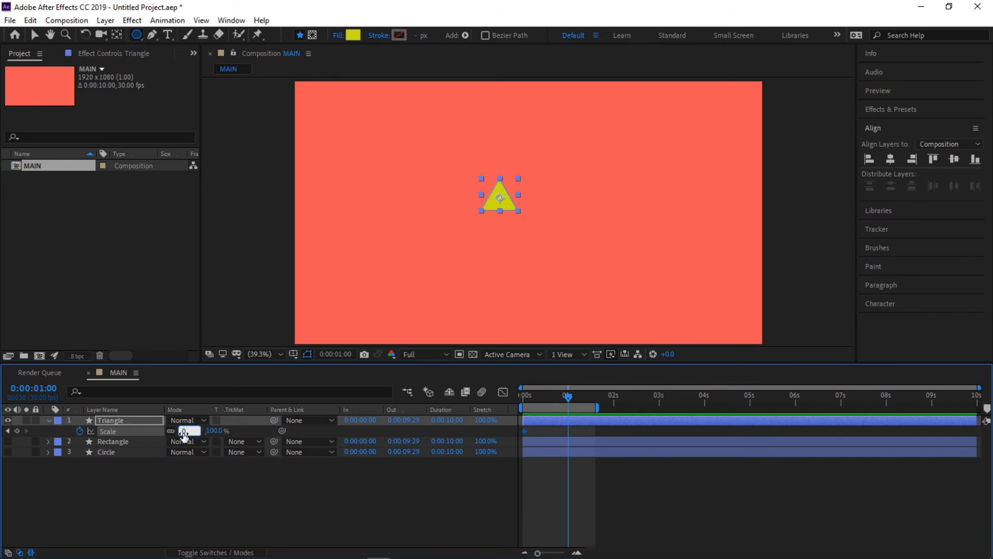
key(Return)
drag(580, 432, 521, 430)
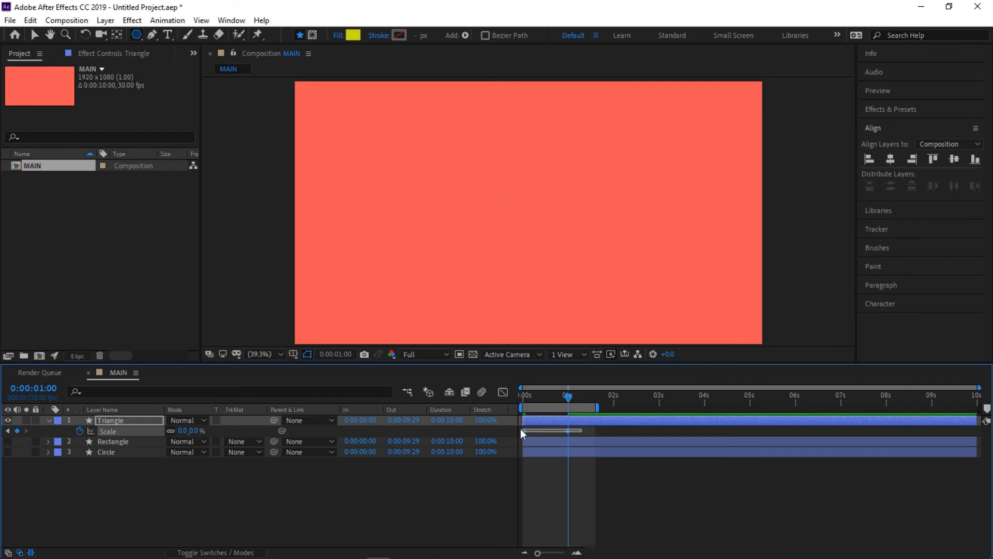
drag(564, 406, 506, 409)
key(space)
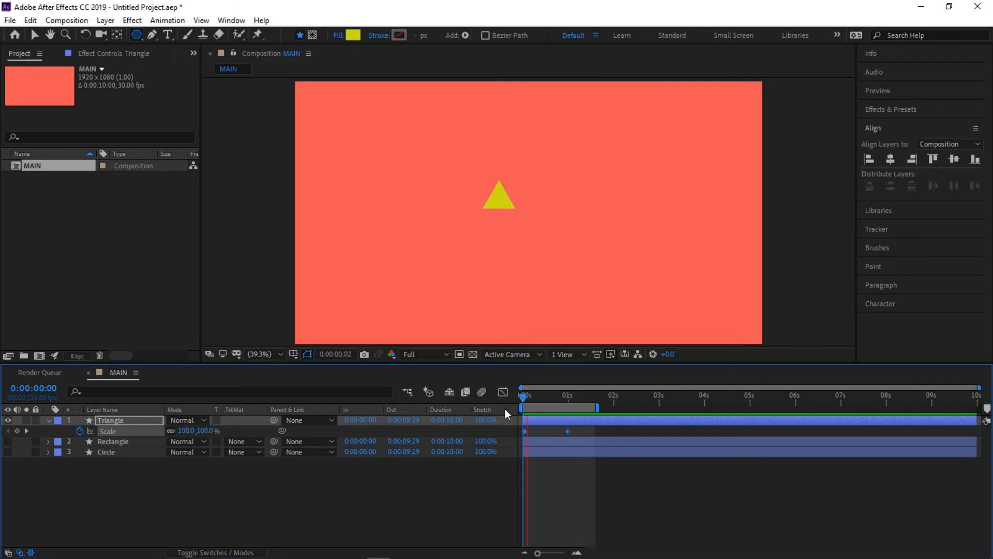
key(space)
- Time-reverse the Triangle layer's two Scale keyframes and return to the beginning of the timeline
drag(579, 434, 514, 424)
right_click(567, 430)
mouse_move(616, 423)
click(771, 544)
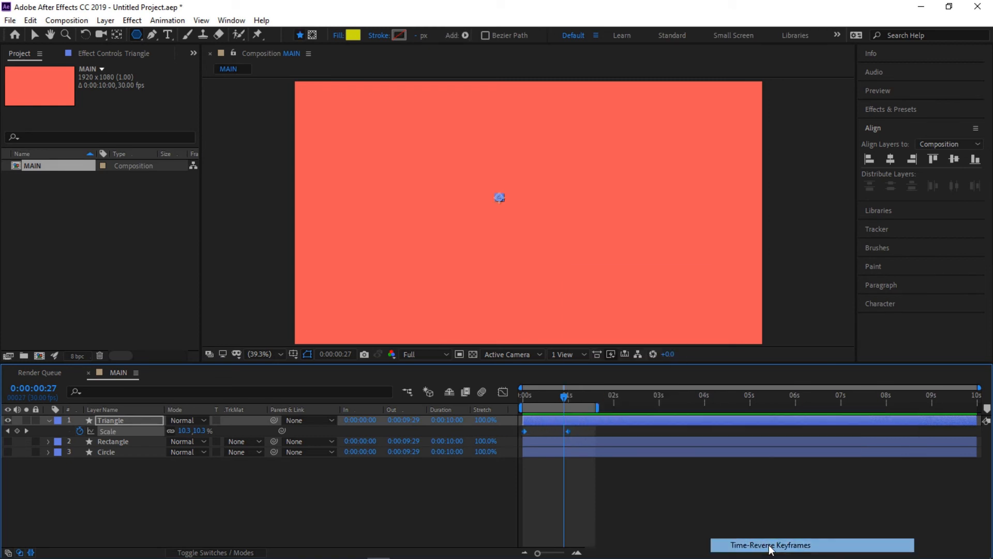
drag(554, 398, 495, 407)
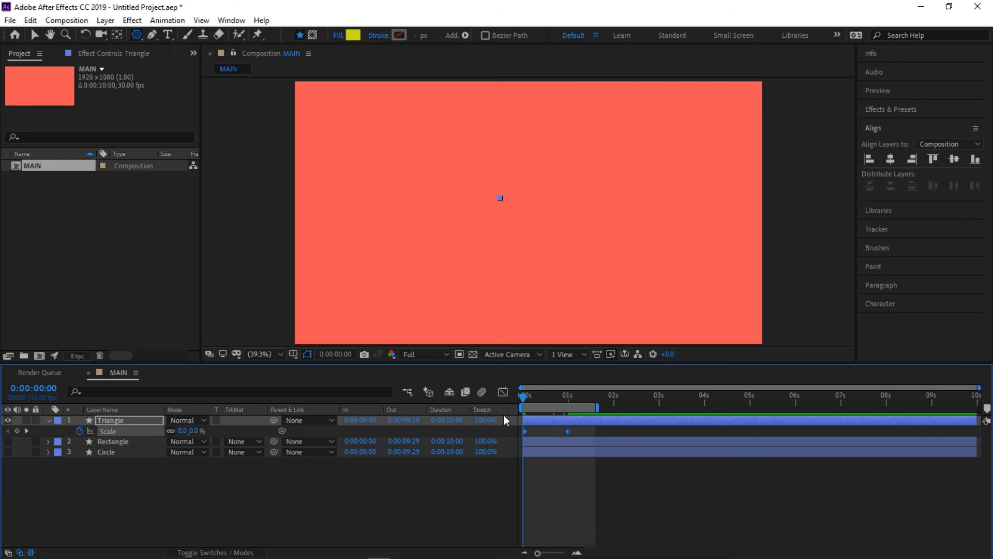
- Apply Easy Ease to the Triangle layer's two Scale keyframes and preview the animation from the beginning
key(space)
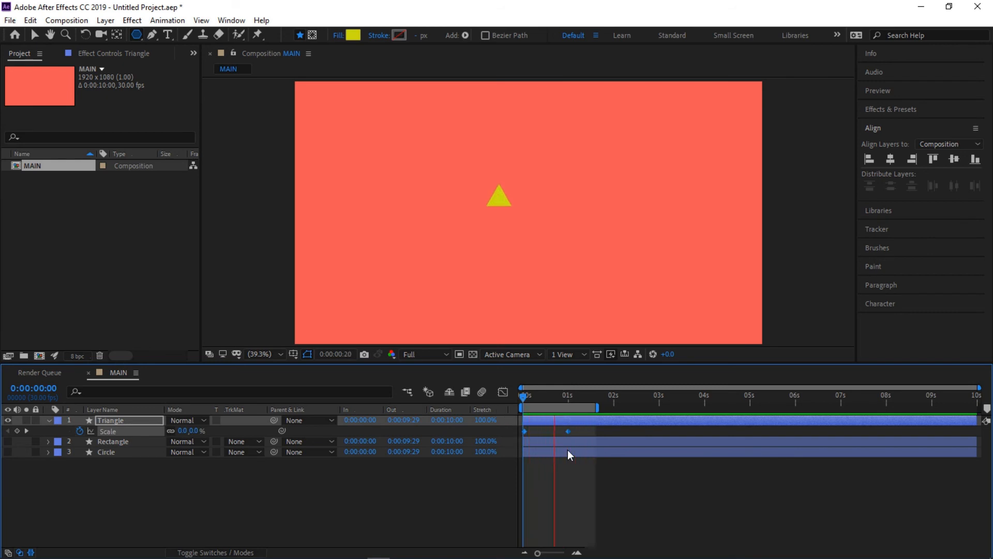
key(space)
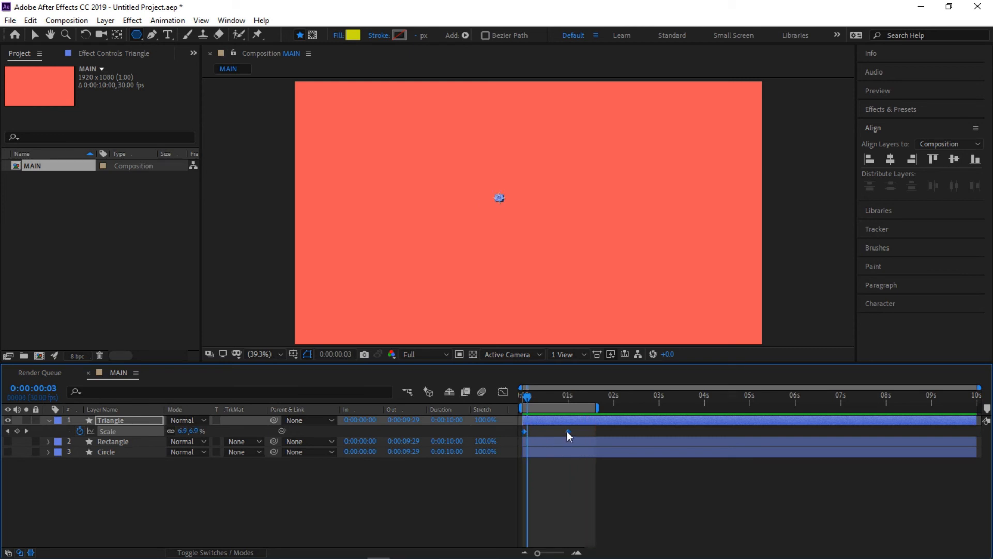
right_click(567, 430)
mouse_move(643, 429)
click(742, 459)
click(519, 393)
key(space)
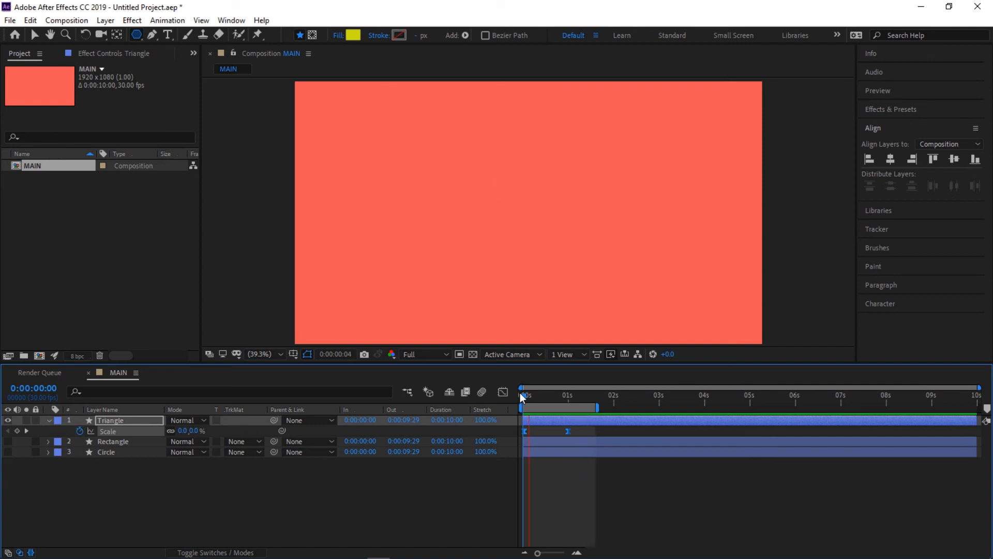
key(space)
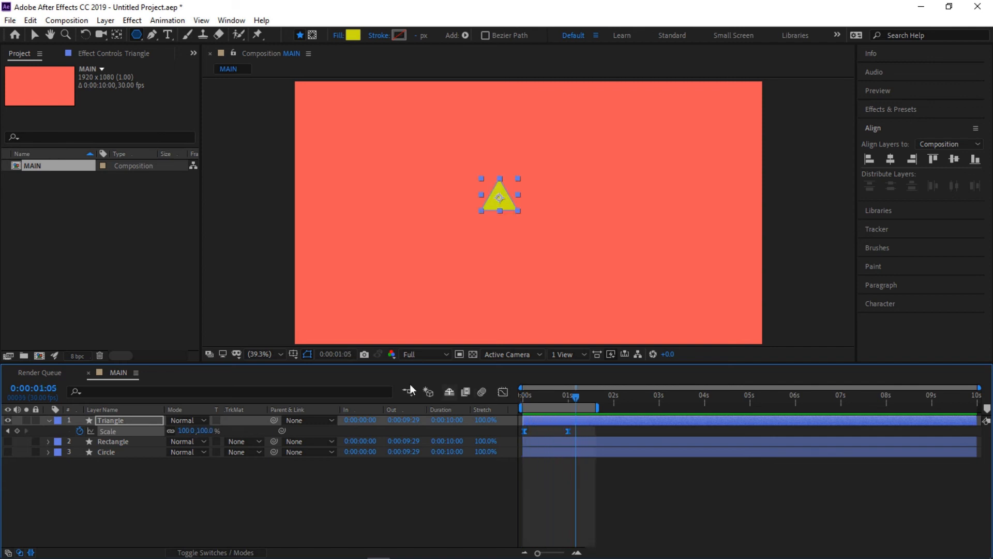
- Show only the Triangle layer's Rotation property and create a Rotation keyframe of 0x+0.0° at 0:00:00:01
click(49, 421)
click(101, 423)
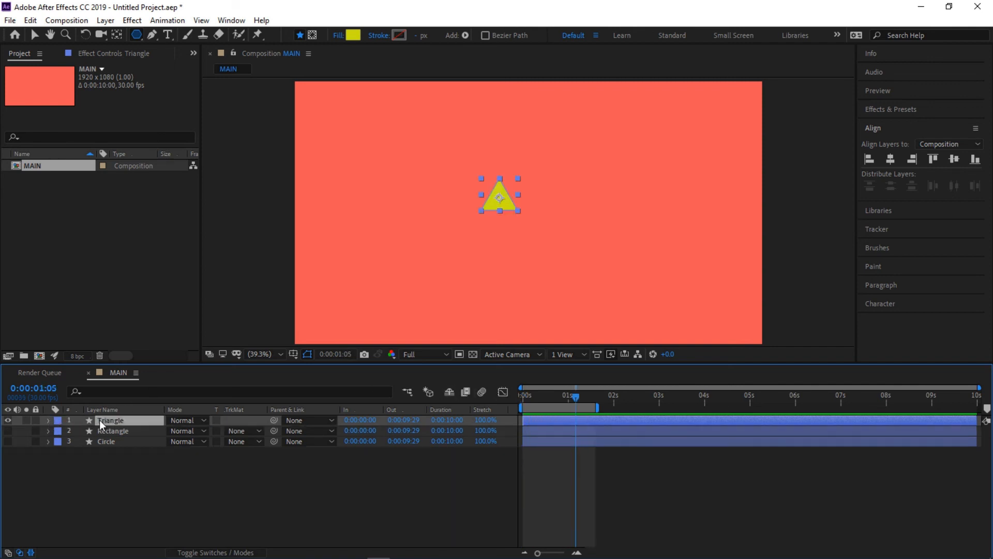
click(48, 420)
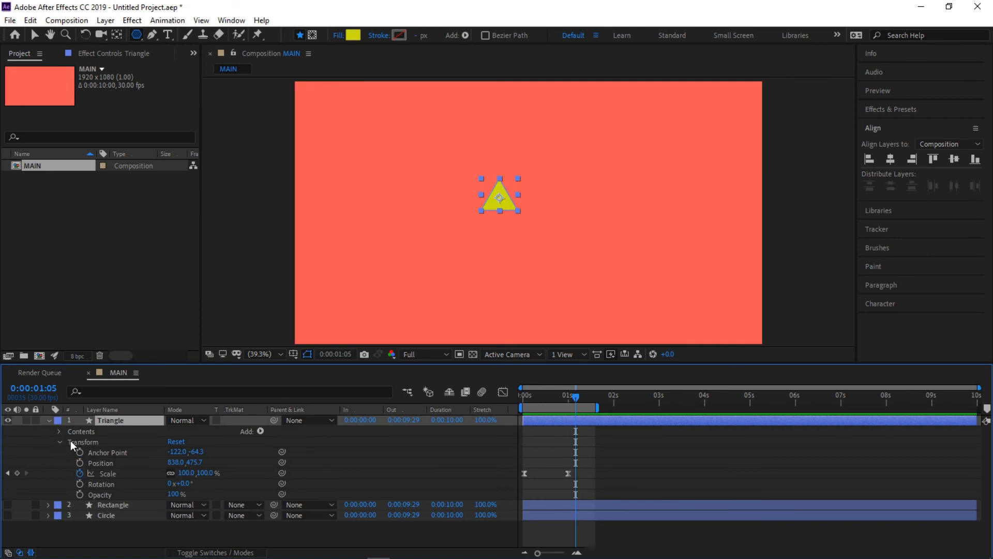
click(106, 483)
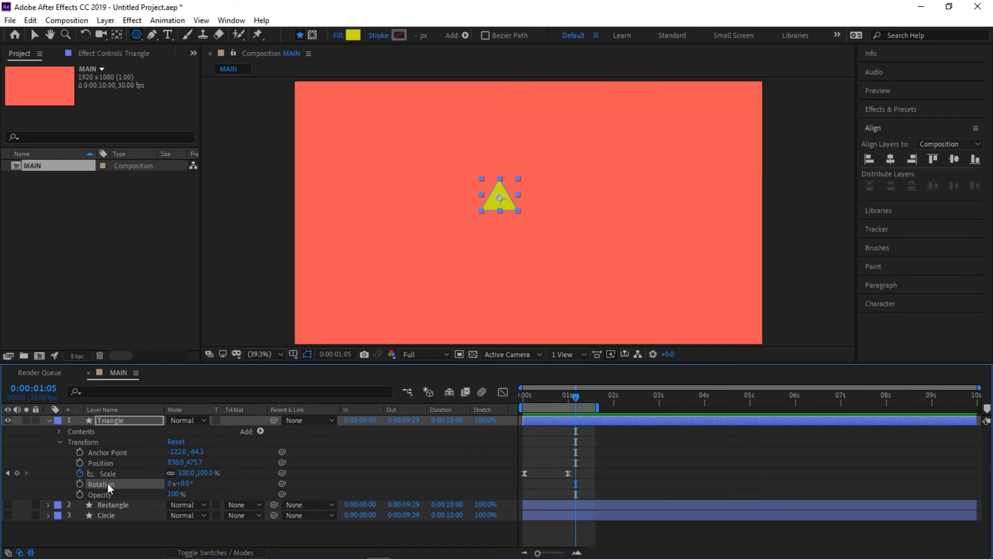
click(105, 421)
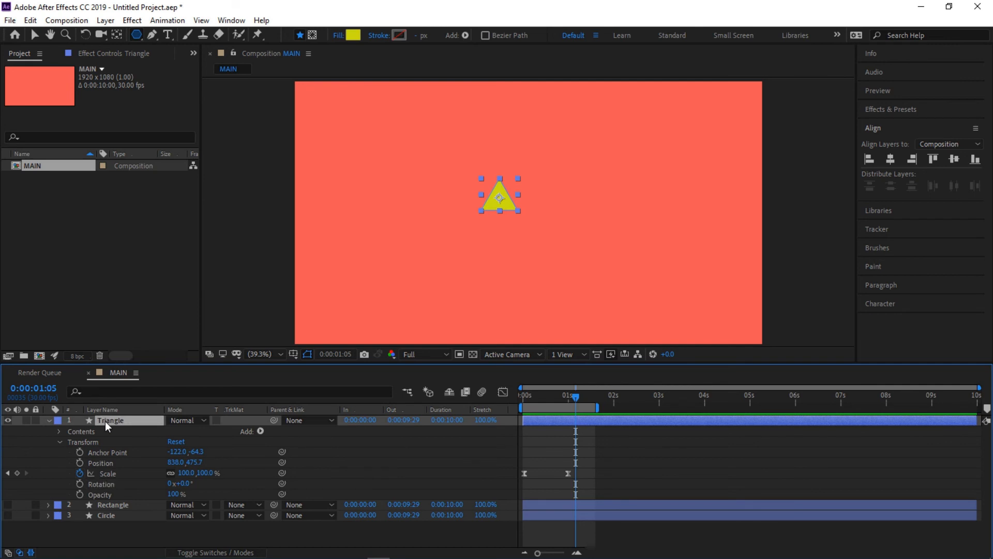
key(t)
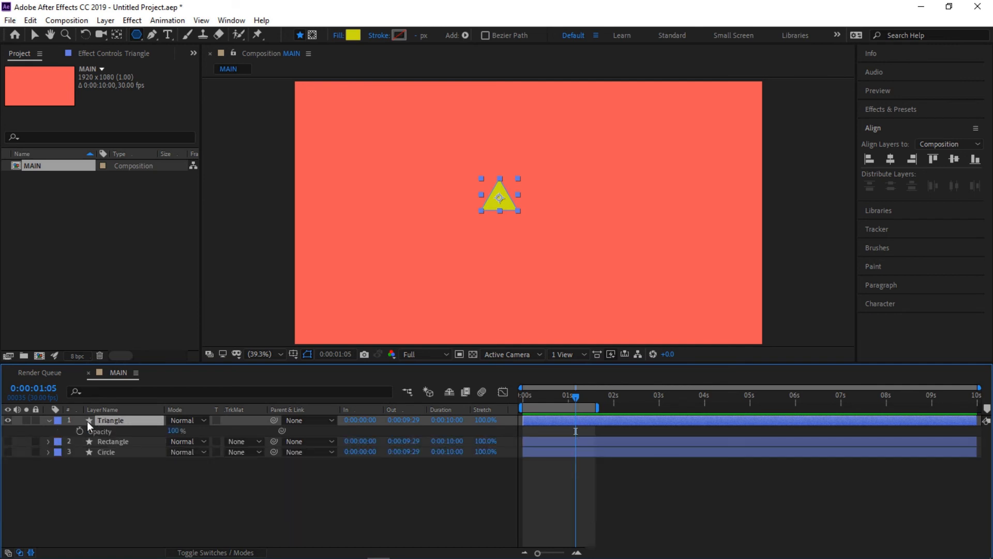
key(r)
drag(561, 399, 524, 404)
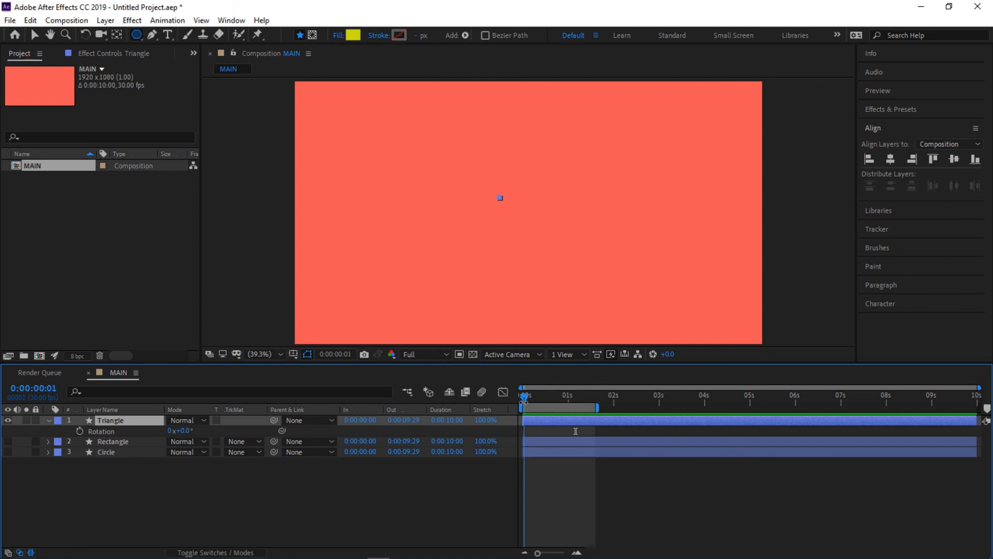
click(80, 432)
- At 0:00:01:00, set the Triangle layer's Rotation to 1x+0.0° and preview the animation from the beginning
drag(522, 402, 567, 396)
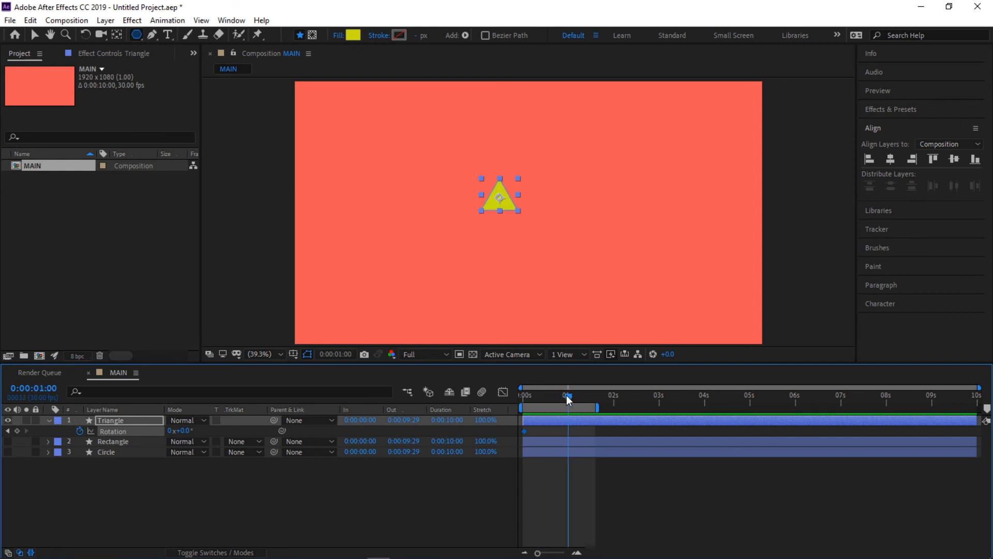
click(174, 432)
text(1)
key(Return)
key(Page_Up)
key(Home)
key(space)
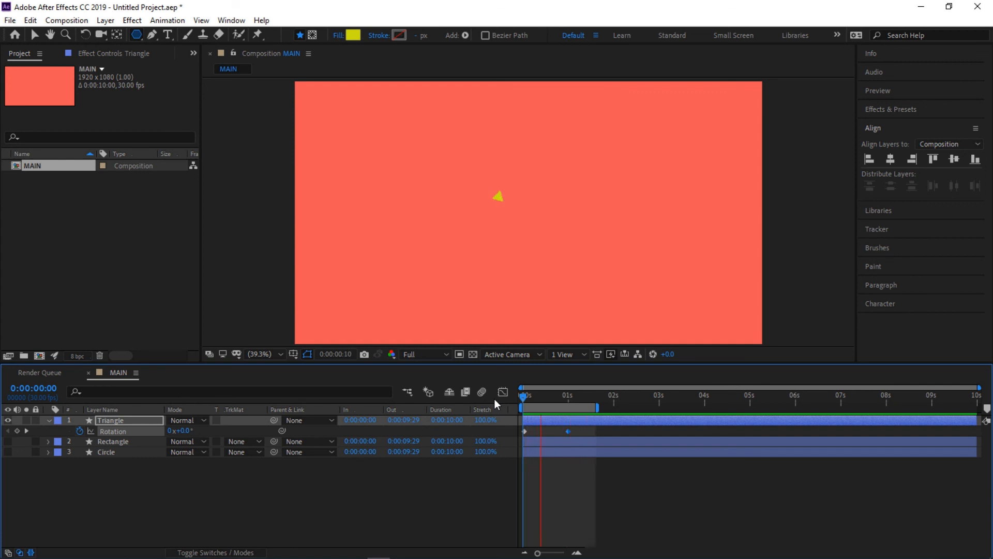
key(space)
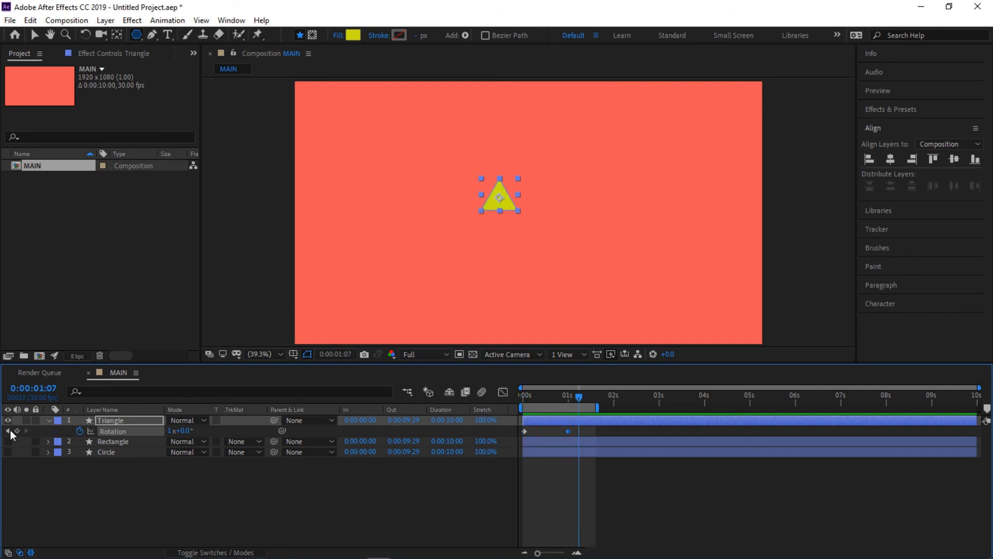
- Make the Rectangle and Circle layers visible, placing the circle in the composition's lower right and the rectangle in its lower left
click(50, 420)
drag(8, 437, 7, 441)
click(111, 440)
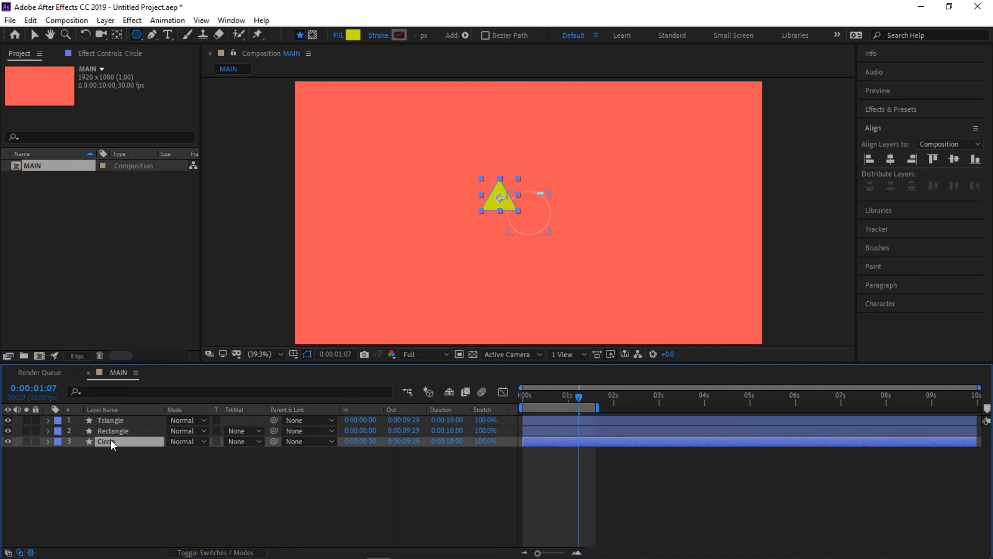
key(b)
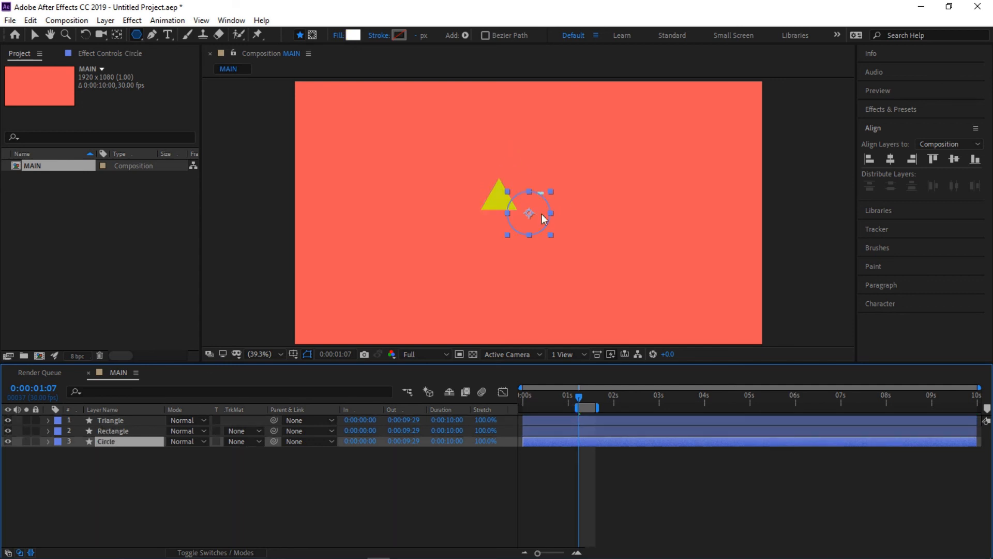
key(v)
drag(541, 229, 642, 282)
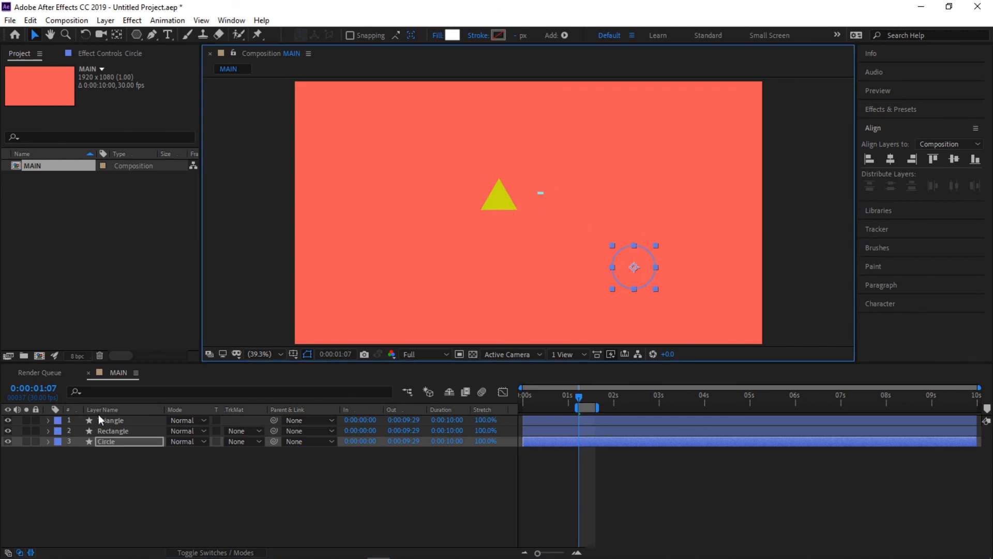
click(110, 431)
drag(526, 212, 388, 266)
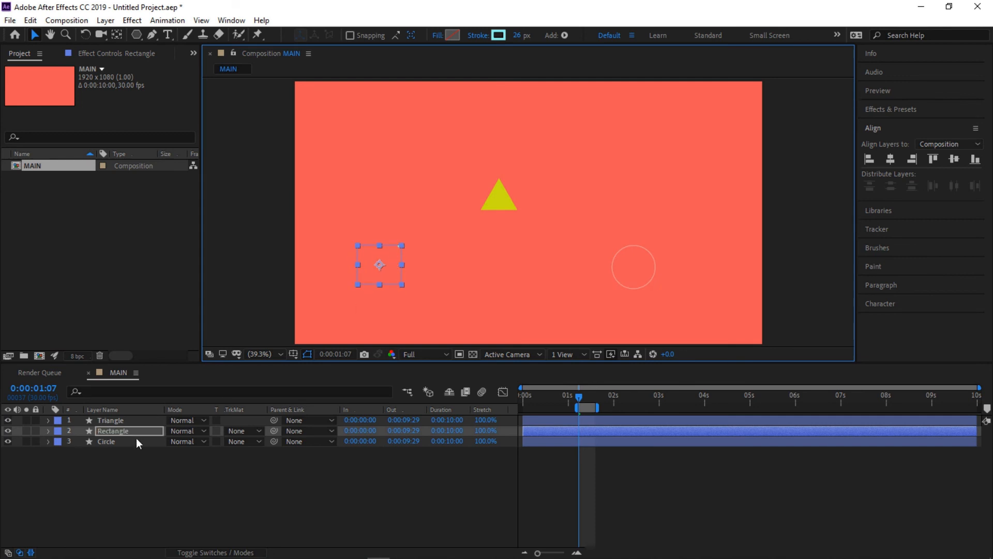
- Extend the work area back to the start of the timeline and preview all three shapes from the beginning
drag(574, 407, 514, 393)
key(space)
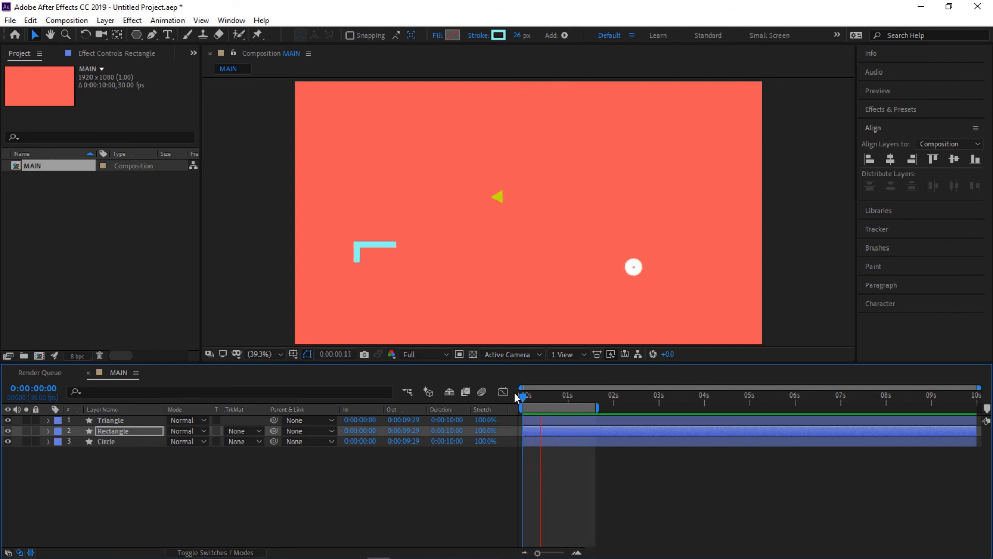
key(space)
- Duplicate the triangle twice, placing one copy in the composition's upper right and the other in its upper left
click(118, 420)
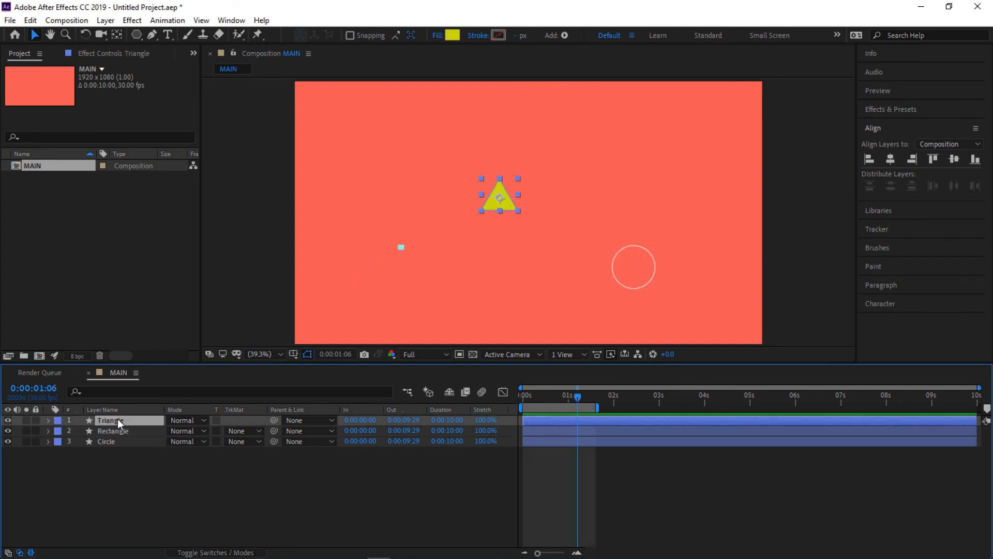
key(ctrl+d)
drag(505, 203, 664, 146)
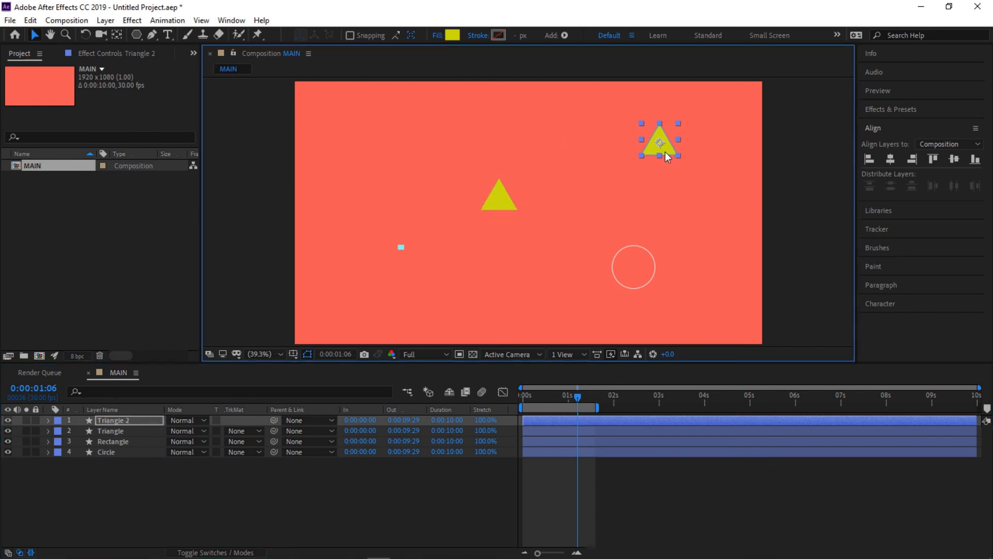
click(144, 423)
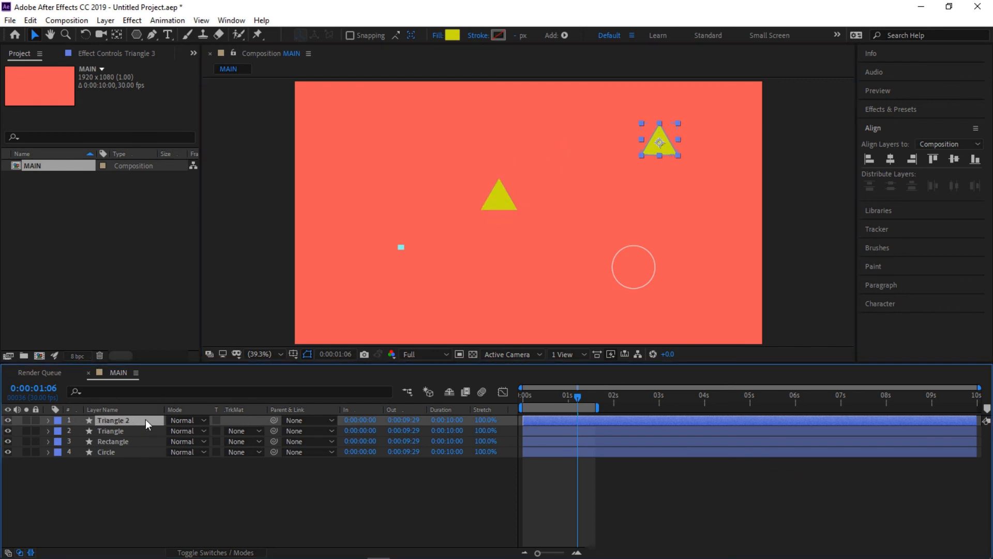
key(ctrl+d)
drag(666, 149, 360, 134)
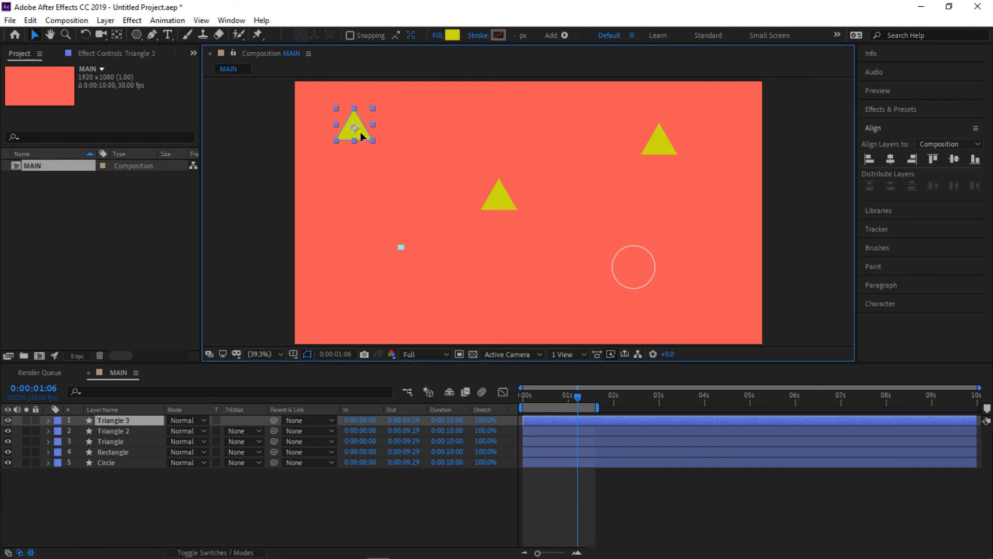
- Duplicate the rectangle twice, placing one copy near the composition's bottom centre and the other near its top centre
click(127, 454)
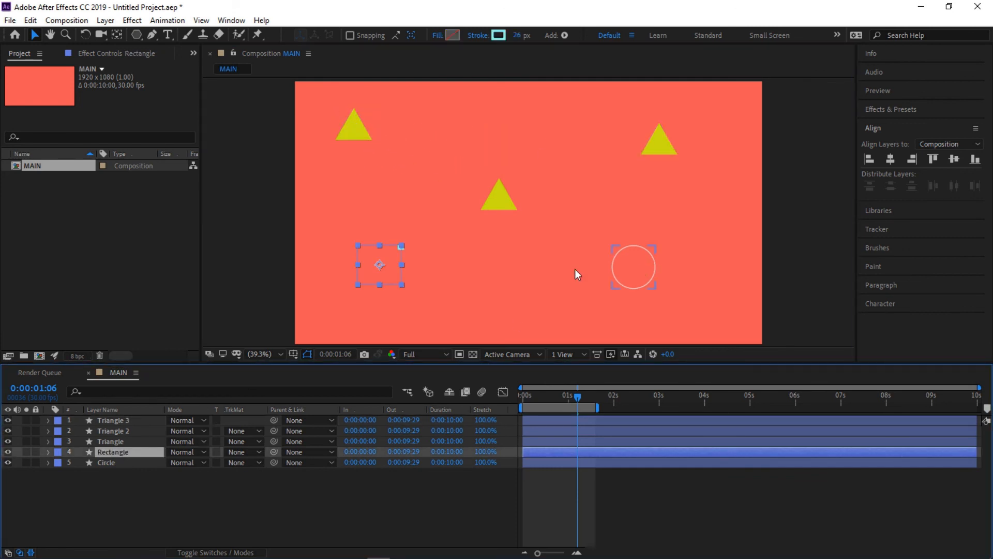
key(ctrl+d)
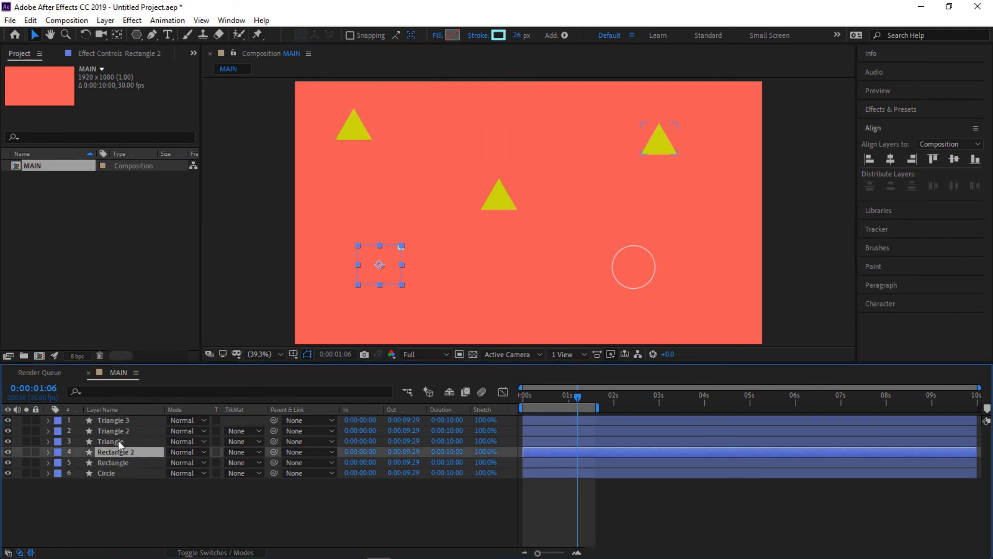
drag(392, 256, 541, 286)
click(116, 455)
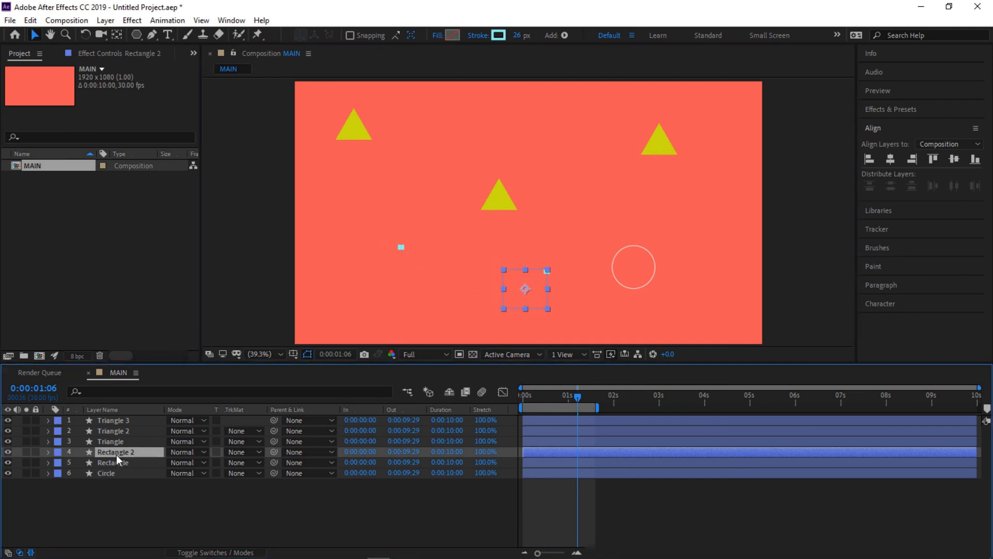
click(34, 23)
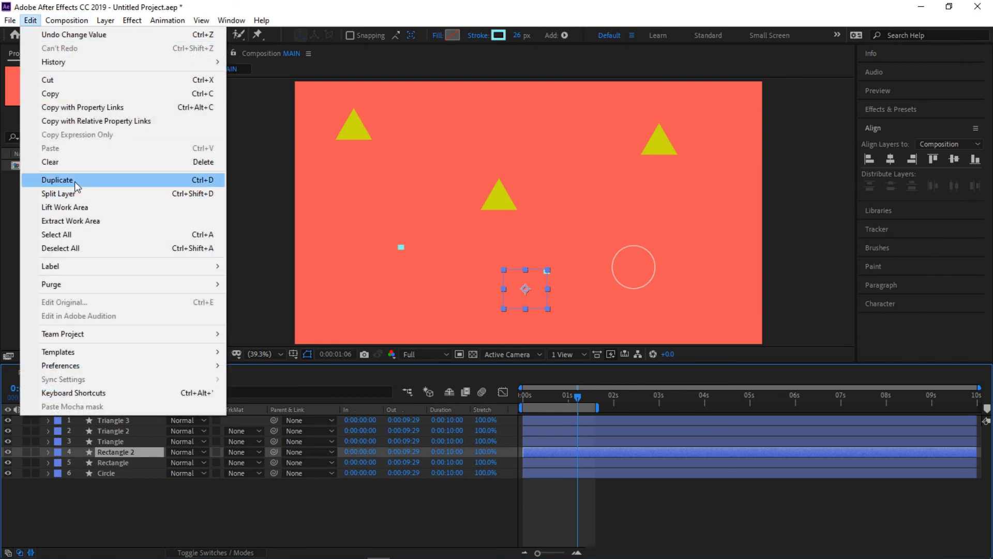
click(57, 179)
drag(535, 300, 537, 138)
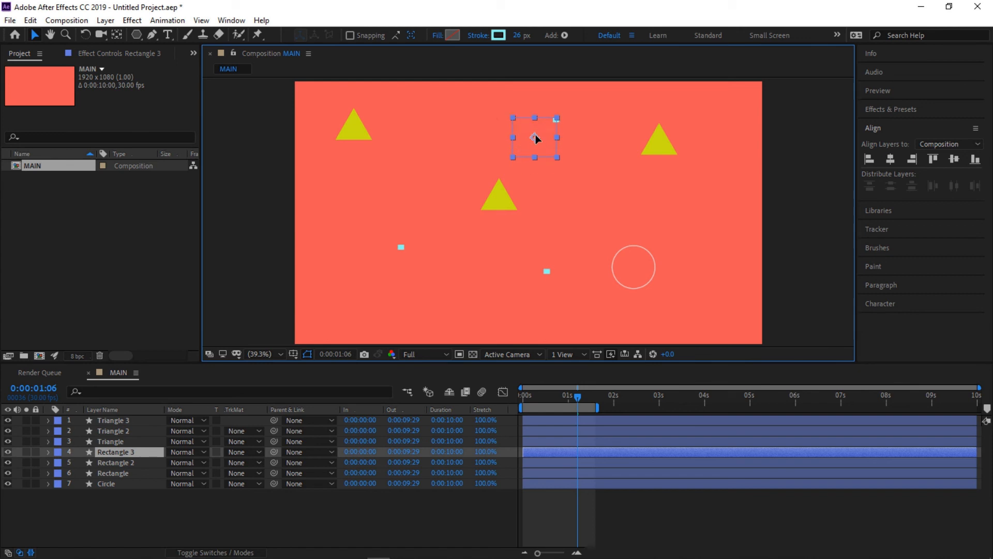
- Duplicate the Circle layer, place the copy between the upper-left triangle and the top rectangle, and preview the animation from the beginning
click(125, 473)
click(116, 485)
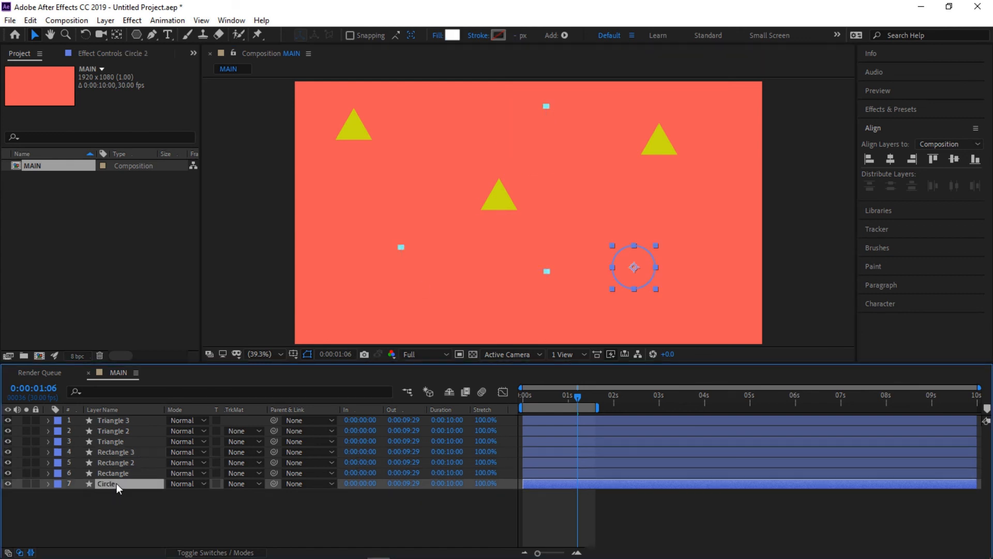
key(ctrl+d)
click(117, 492)
click(120, 485)
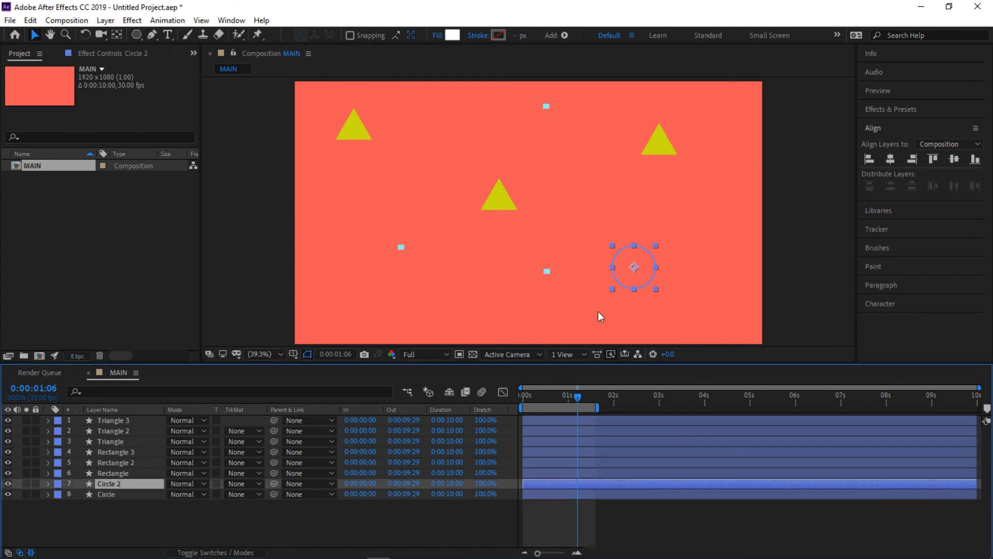
drag(644, 272, 452, 129)
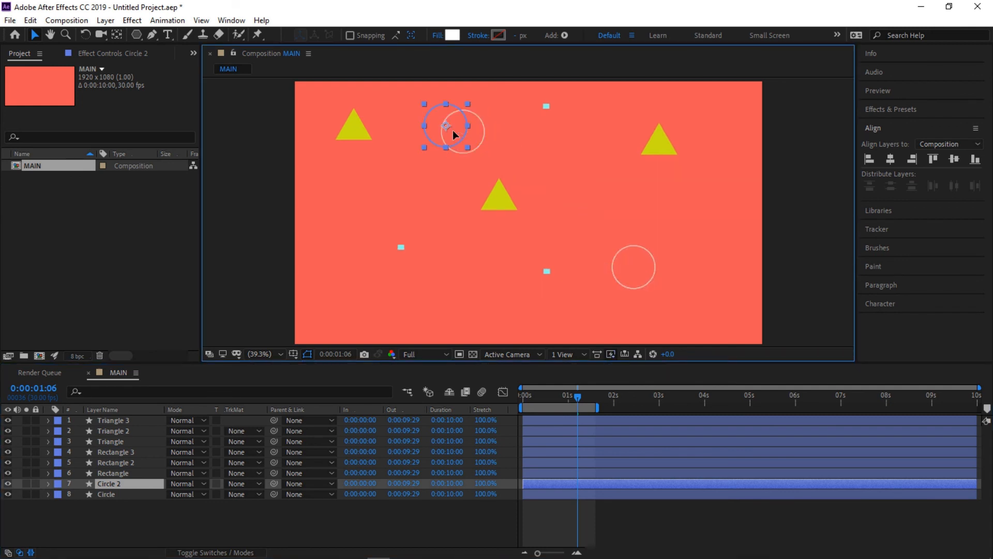
drag(536, 393, 509, 395)
key(space)
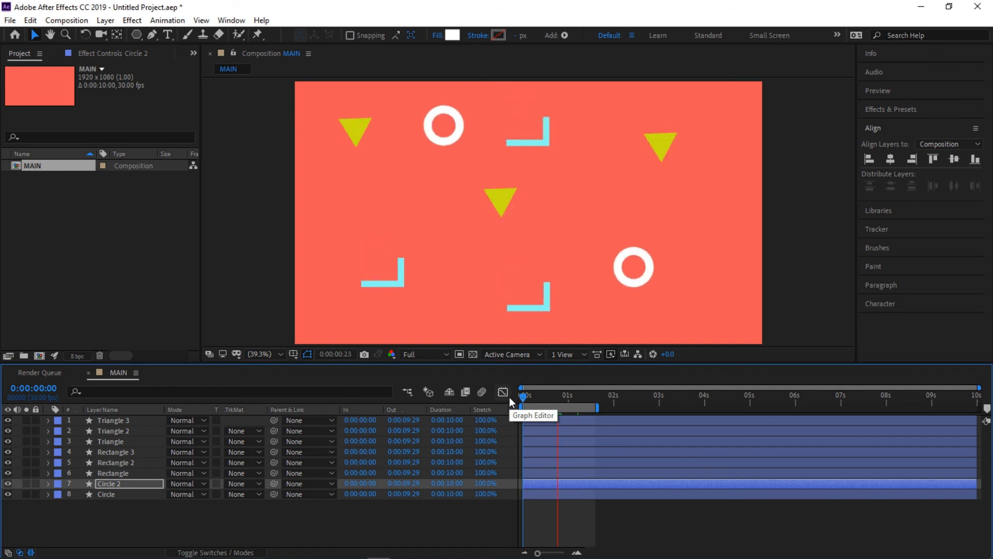